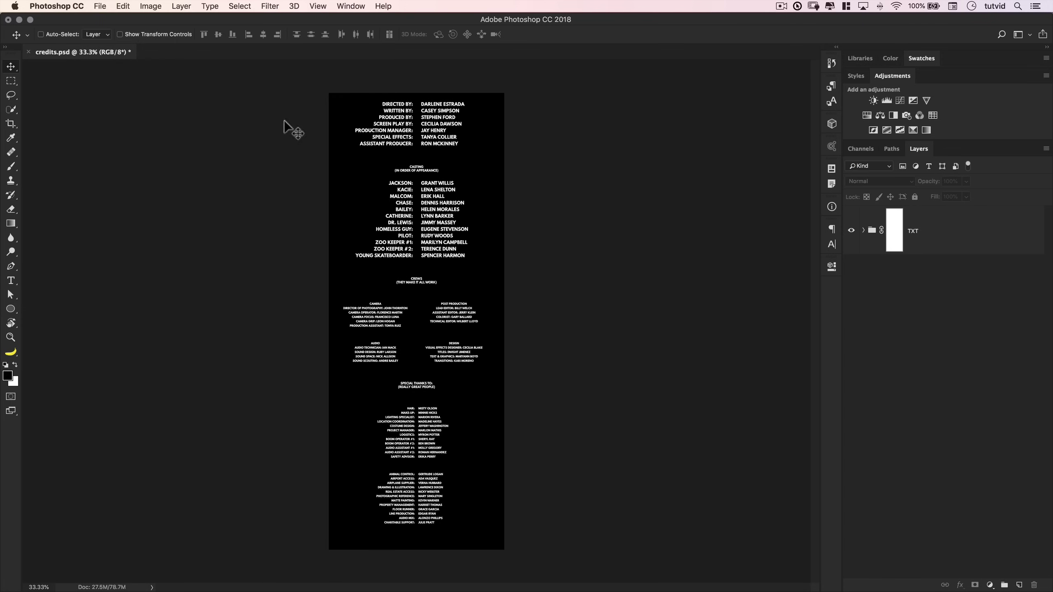
# - Start a new document and set its width to 1920 px
pyautogui.click(100, 7)
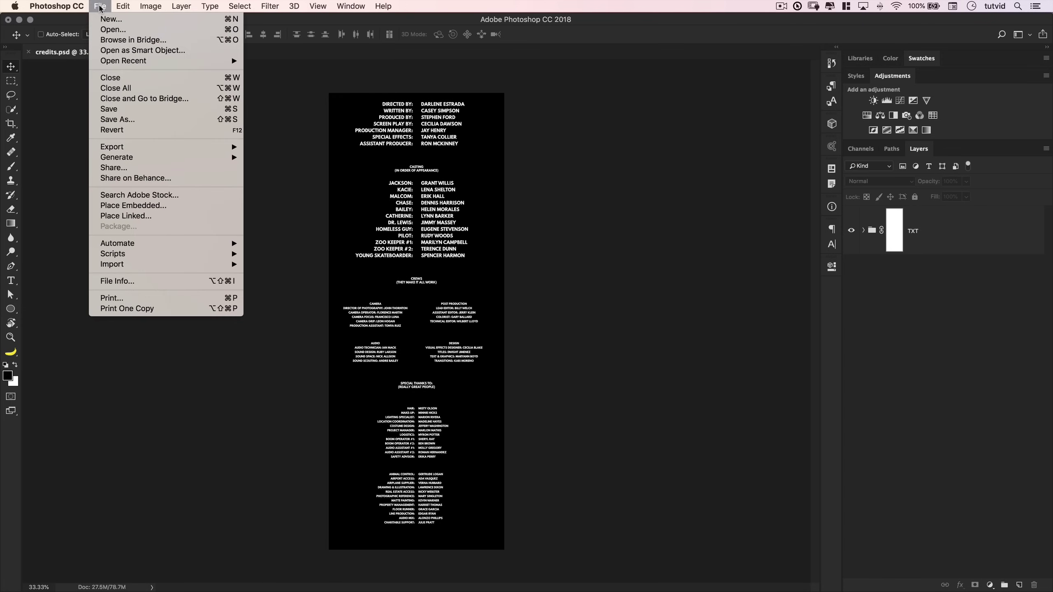
pyautogui.click(107, 26)
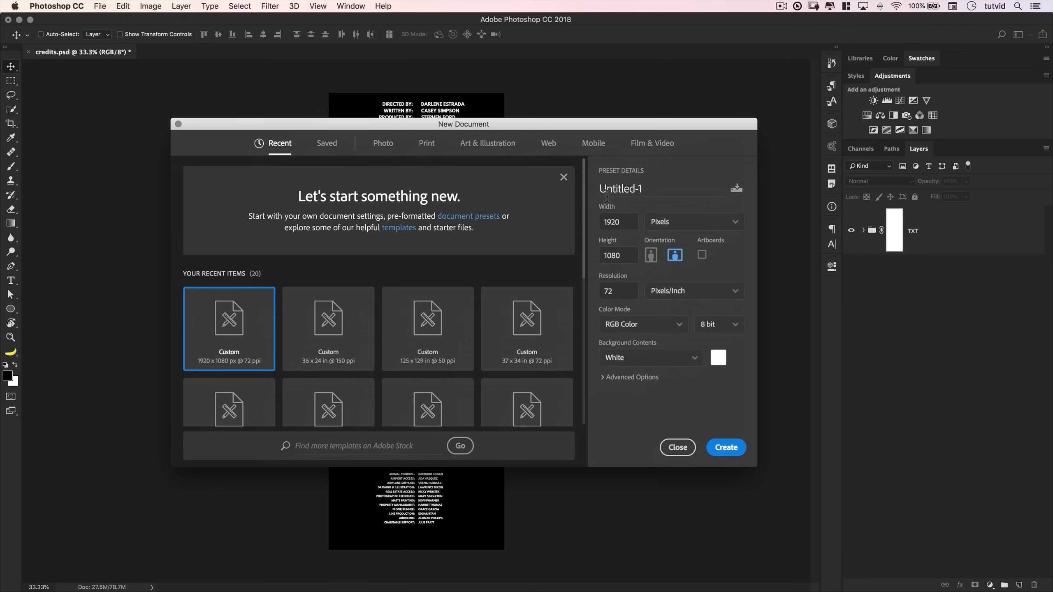
pyautogui.doubleClick(627, 223)
pyautogui.click(631, 226)
pyautogui.doubleClick(615, 224)
pyautogui.write('2560')
pyautogui.doubleClick(632, 226)
pyautogui.write('38404096')
pyautogui.press('BackSpace')
pyautogui.press('BackSpace')
pyautogui.press('BackSpace')
pyautogui.press('BackSpace')
pyautogui.press('Delete')
pyautogui.press('Delete')
pyautogui.press('Delete')
pyautogui.press('Delete')
pyautogui.write('1920')
# - Set the height to 5000 px with Black background contents and create the document
pyautogui.click(628, 262)
pyautogui.doubleClick(628, 262)
pyautogui.moveTo(530, 123); pyautogui.dragTo(783, 366)
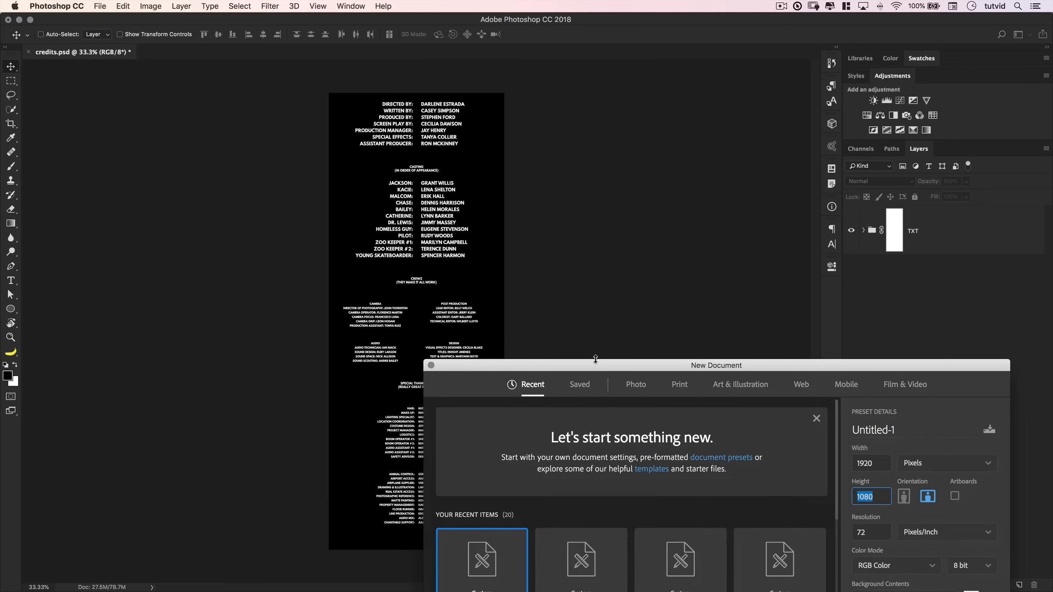
pyautogui.moveTo(599, 369); pyautogui.dragTo(421, 186)
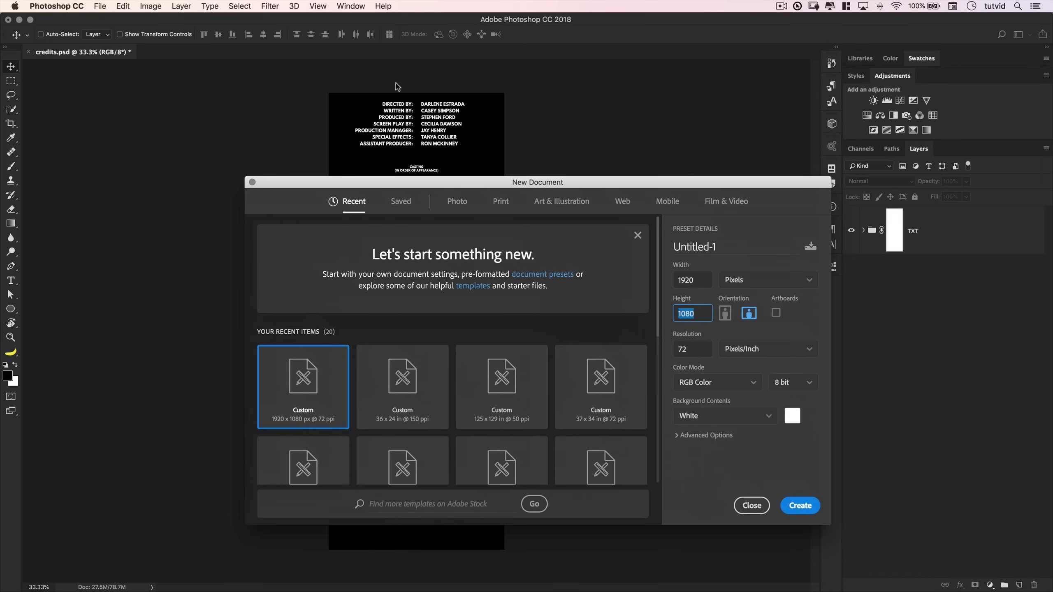
pyautogui.moveTo(492, 182); pyautogui.dragTo(436, 181)
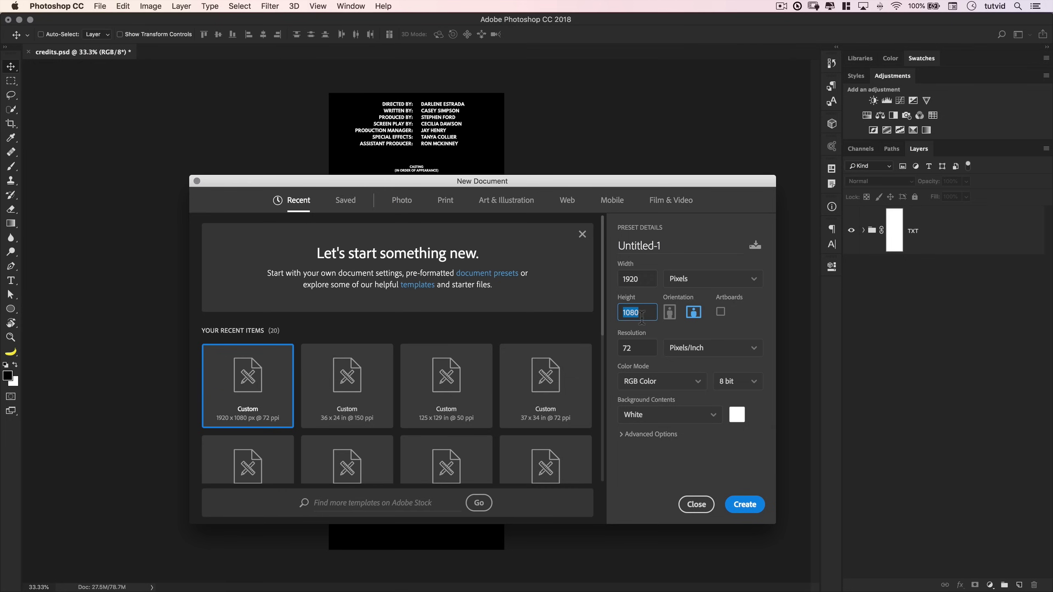
pyautogui.write('5000')
pyautogui.click(713, 423)
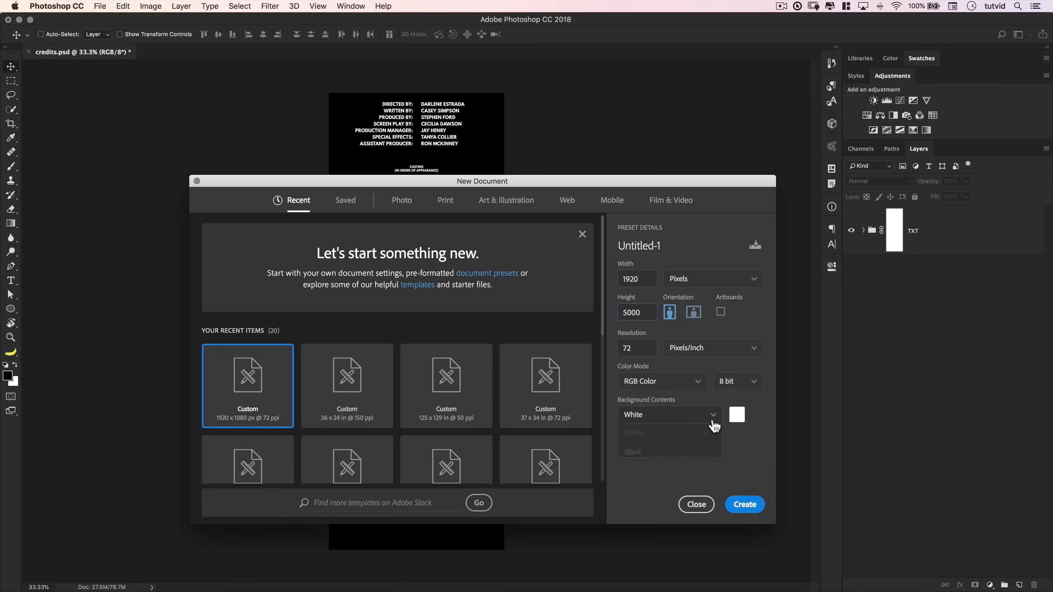
pyautogui.click(716, 446)
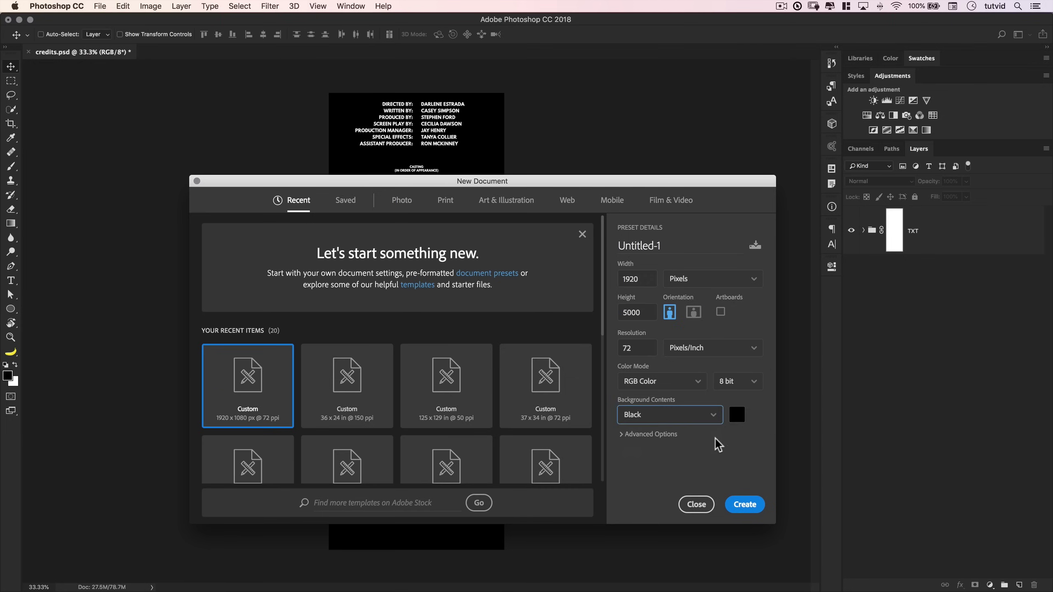
pyautogui.click(742, 505)
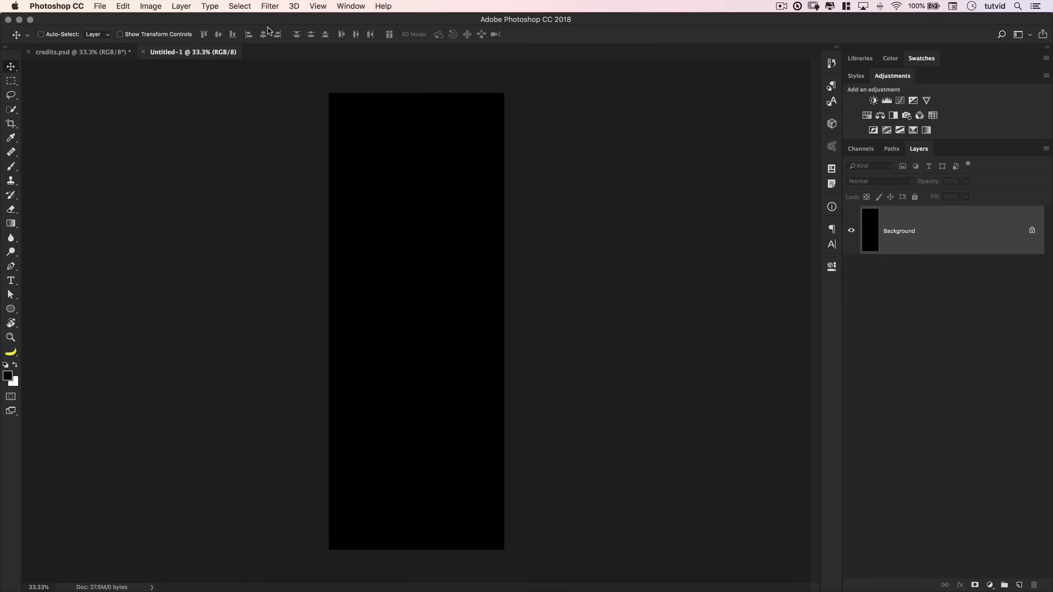
# - In New Guide Layout, enable 2 columns and 2 rows with 0 gutters
pyautogui.click(318, 6)
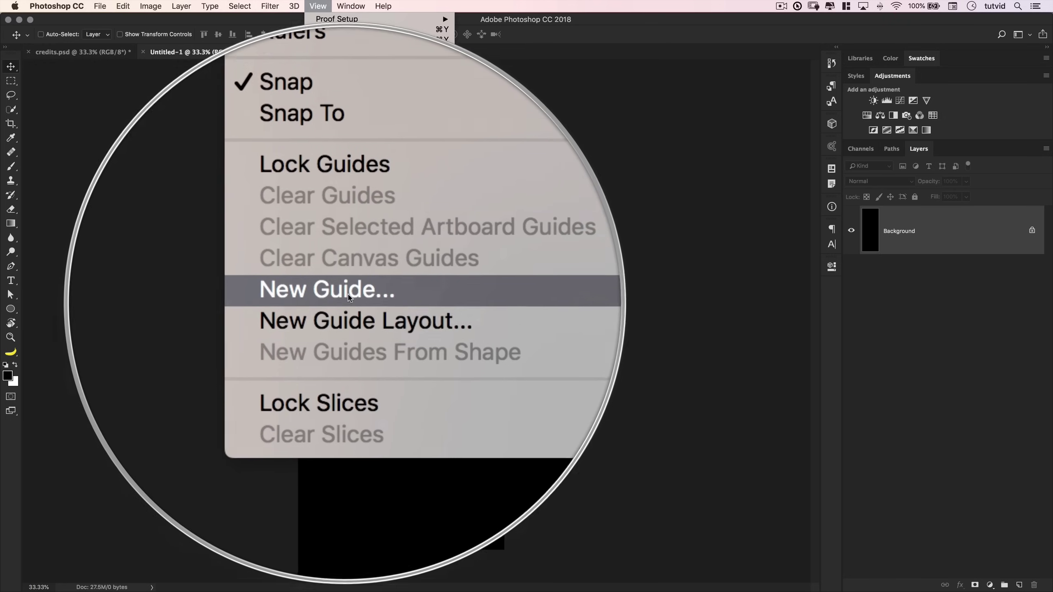
pyautogui.click(360, 309)
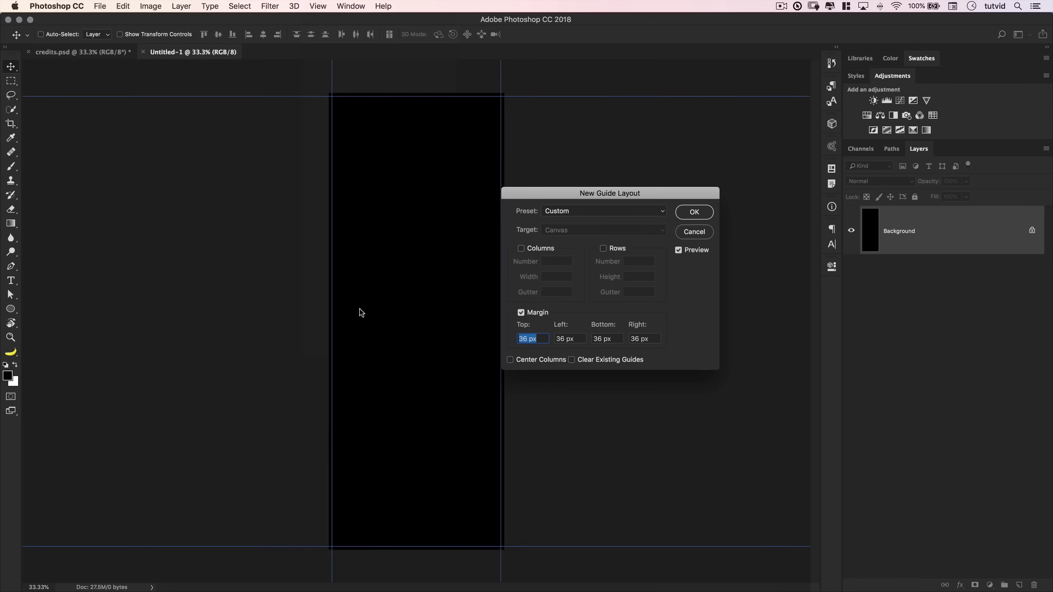
pyautogui.moveTo(659, 195); pyautogui.dragTo(688, 167)
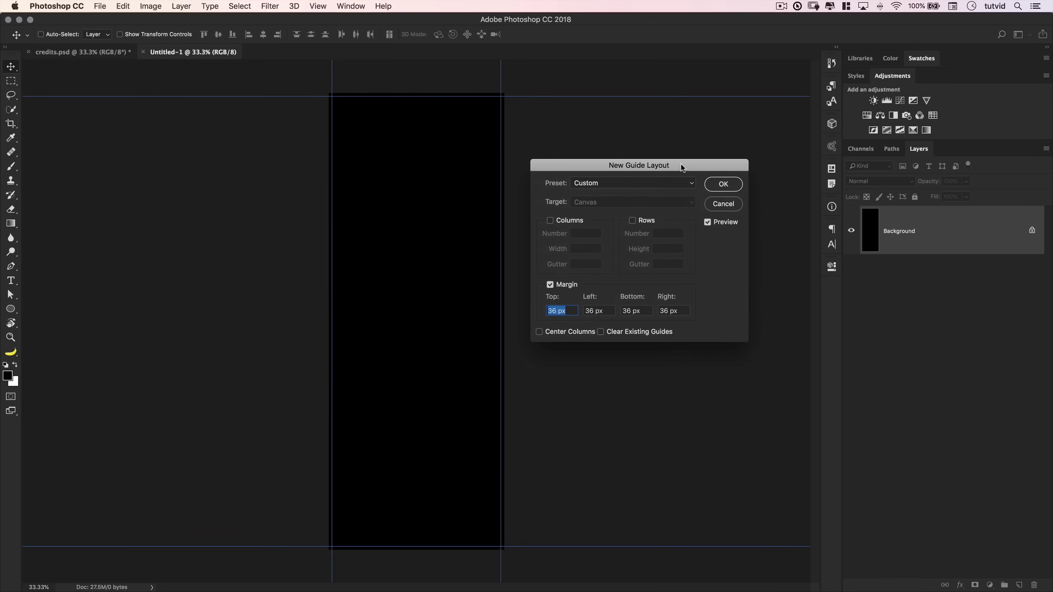
pyautogui.click(550, 220)
pyautogui.click(632, 220)
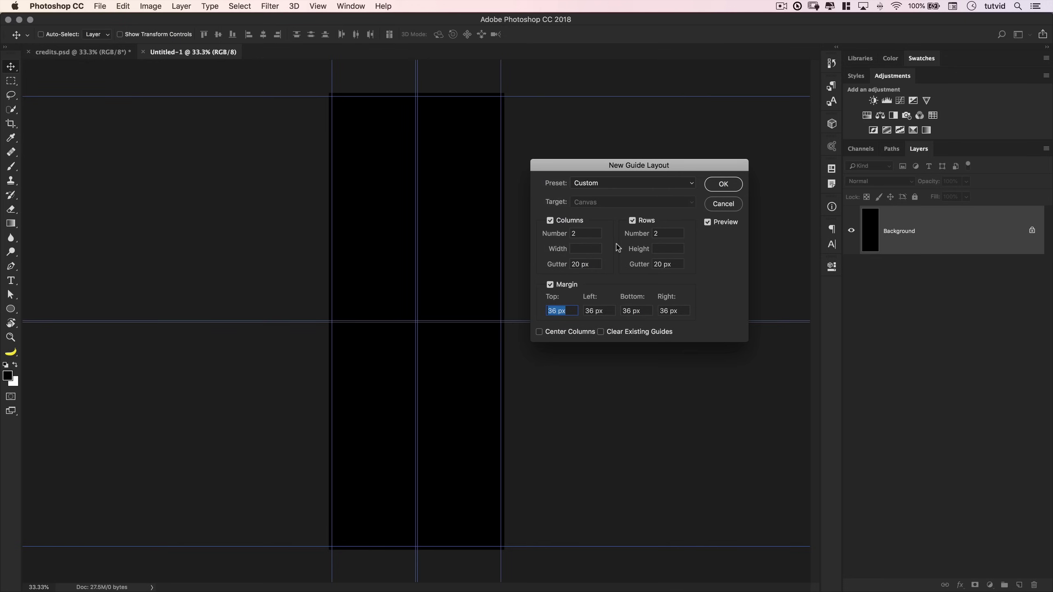
pyautogui.click(589, 264)
pyautogui.write('0')
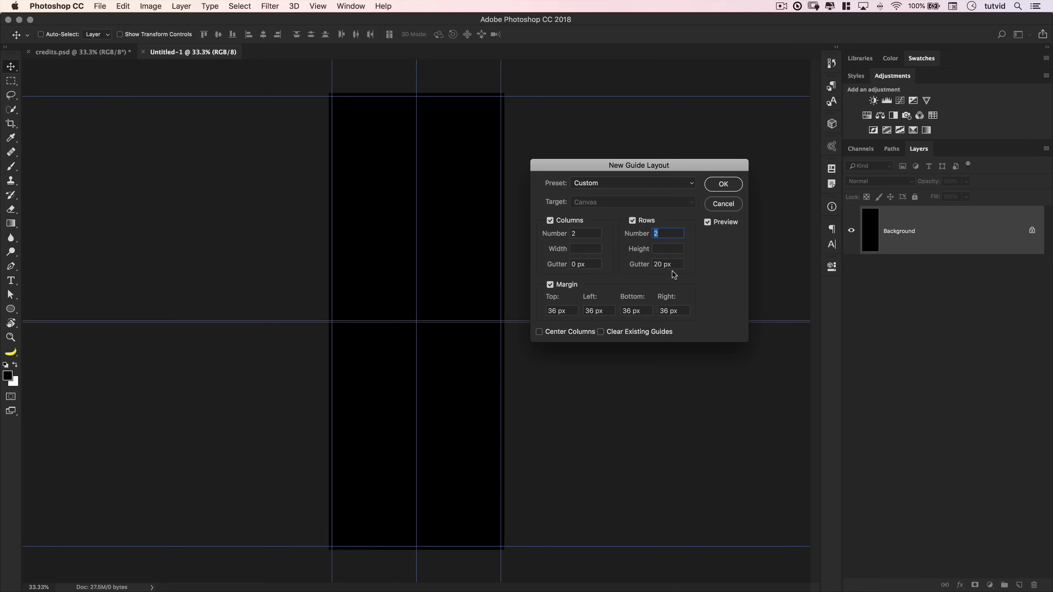
pyautogui.click(674, 263)
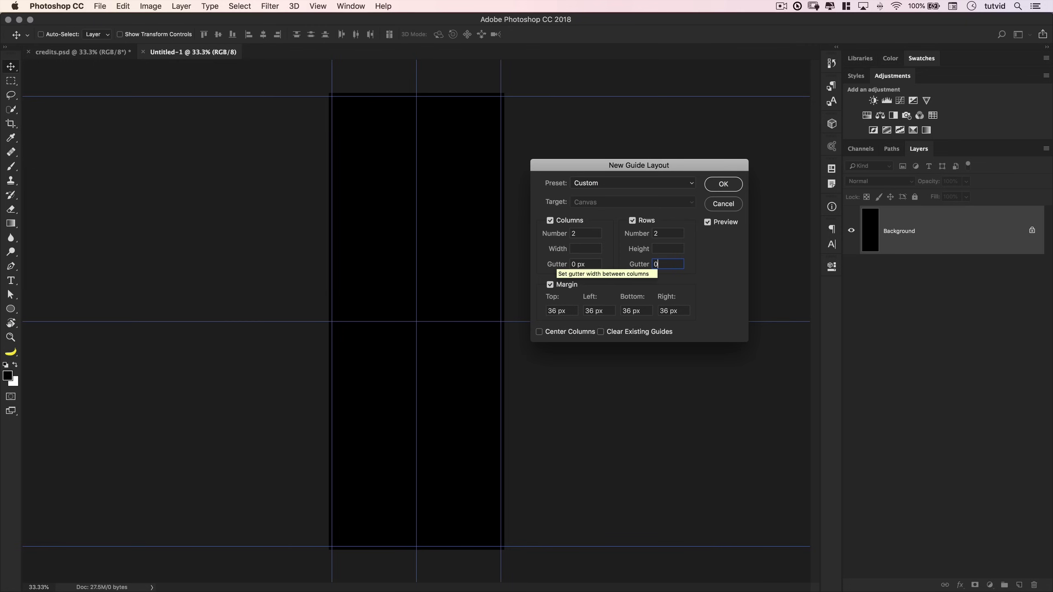
pyautogui.write('0')
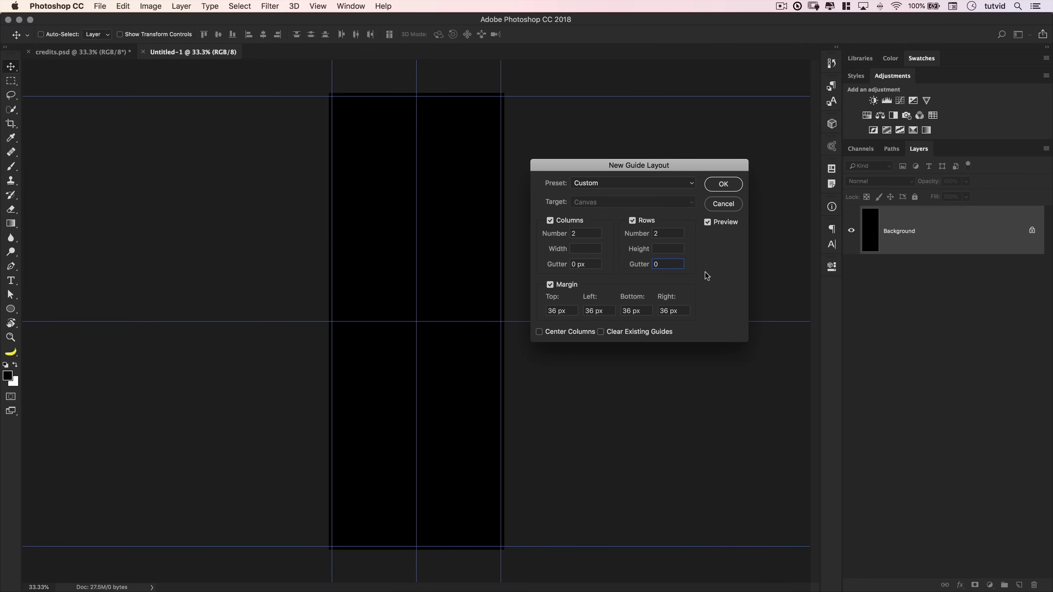
# - Set the top, left, bottom and right margins to 100 px and apply the guides
pyautogui.tripleClick(575, 310)
pyautogui.write('100')
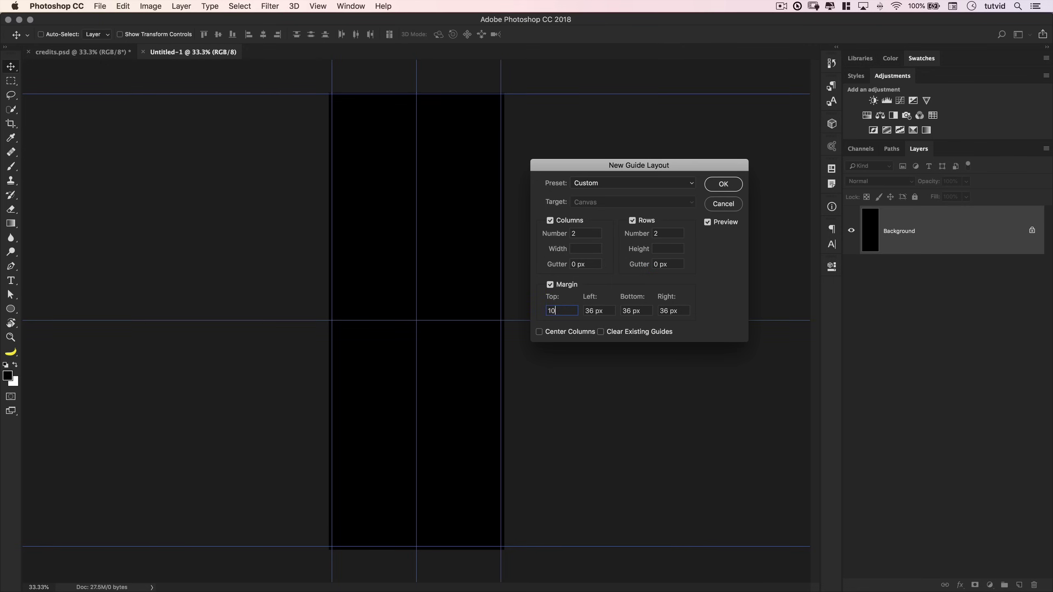
pyautogui.press('Tab')
pyautogui.write('1000')
pyautogui.press('BackSpace')
pyautogui.press('Tab')
pyautogui.write('100')
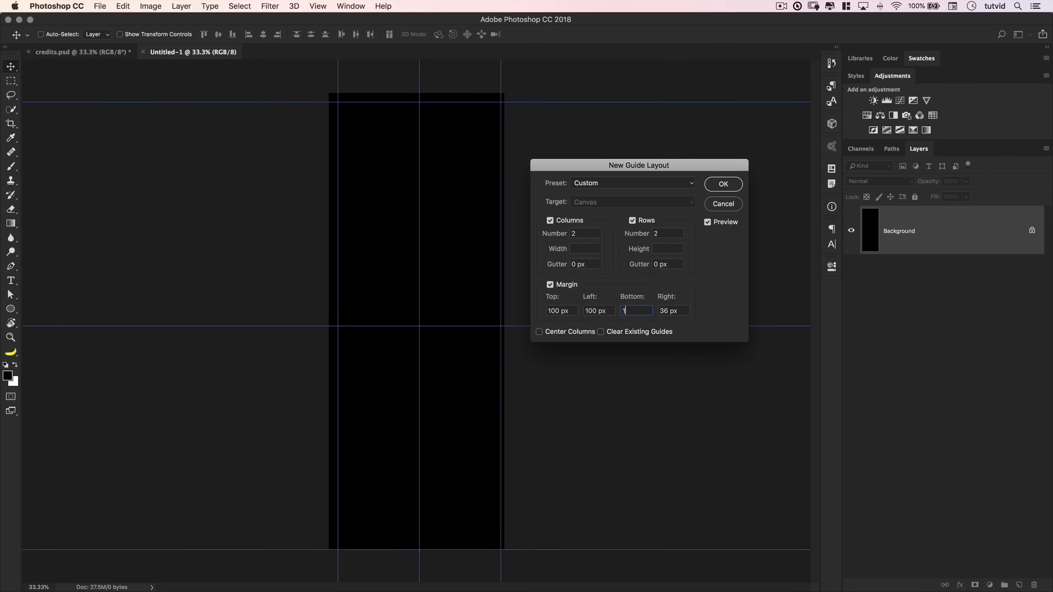
pyautogui.press('Tab')
pyautogui.write('100')
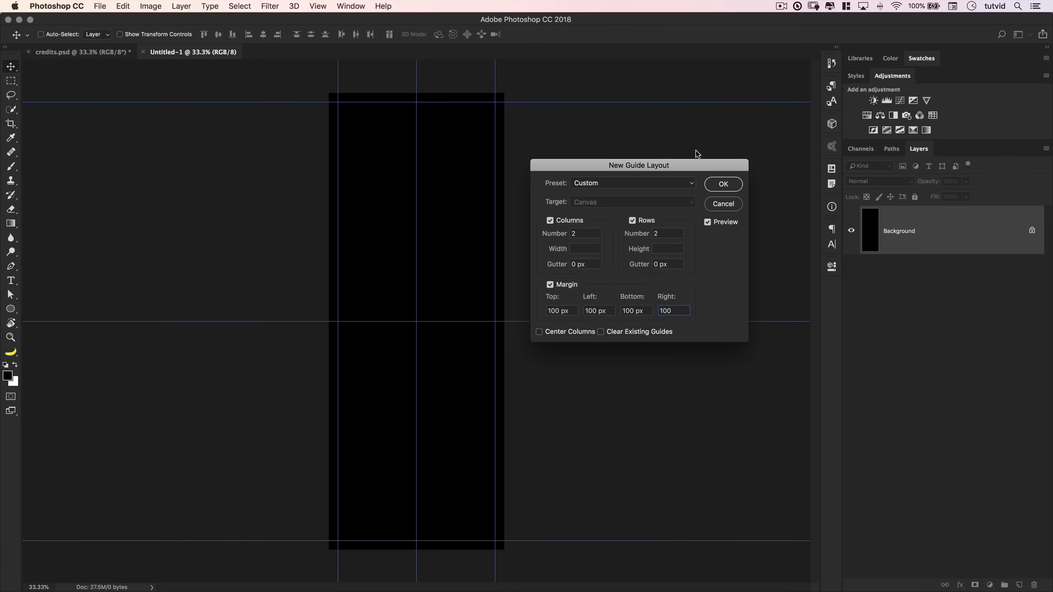
pyautogui.click(724, 184)
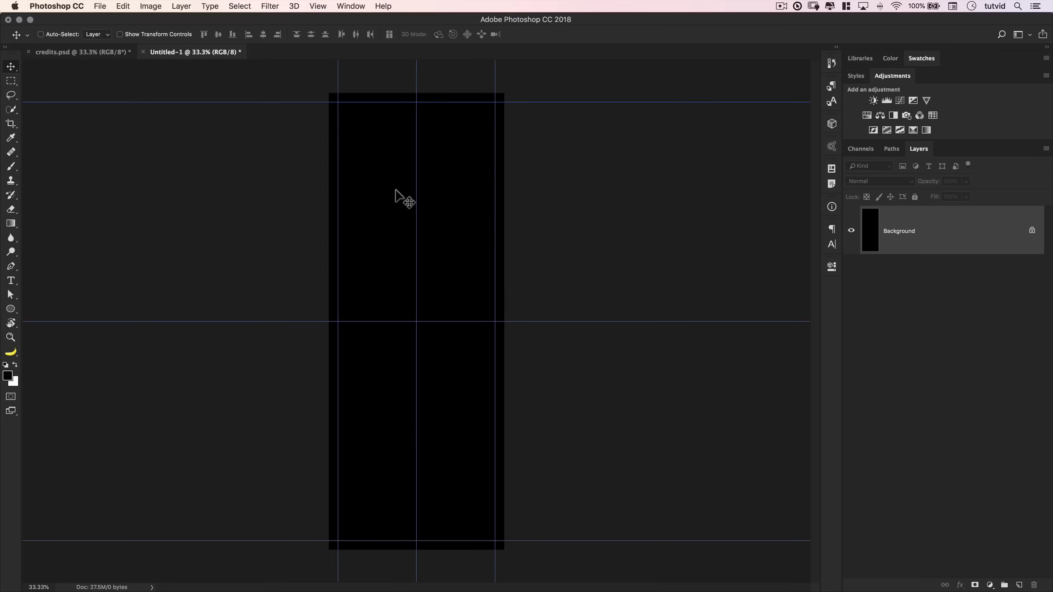
# - Zoom the canvas to 50%, pan to check the guides, and switch to TextEdit
pyautogui.press('z')
pyautogui.click(413, 163)
pyautogui.moveTo(426, 139); pyautogui.dragTo(449, 233)
pyautogui.press('super+Tab')
pyautogui.press('super+Tab')
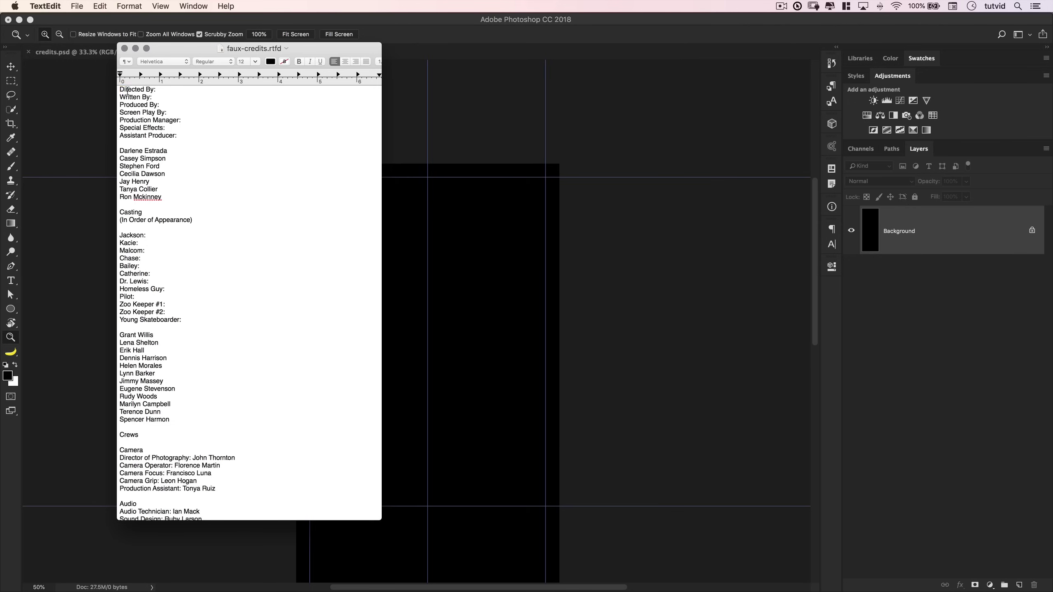
# - Look over the credits text, trying selections of titles, names, Casting heading and cast list
pyautogui.moveTo(127, 90); pyautogui.dragTo(194, 134)
pyautogui.click(132, 157)
pyautogui.moveTo(134, 152); pyautogui.dragTo(167, 198)
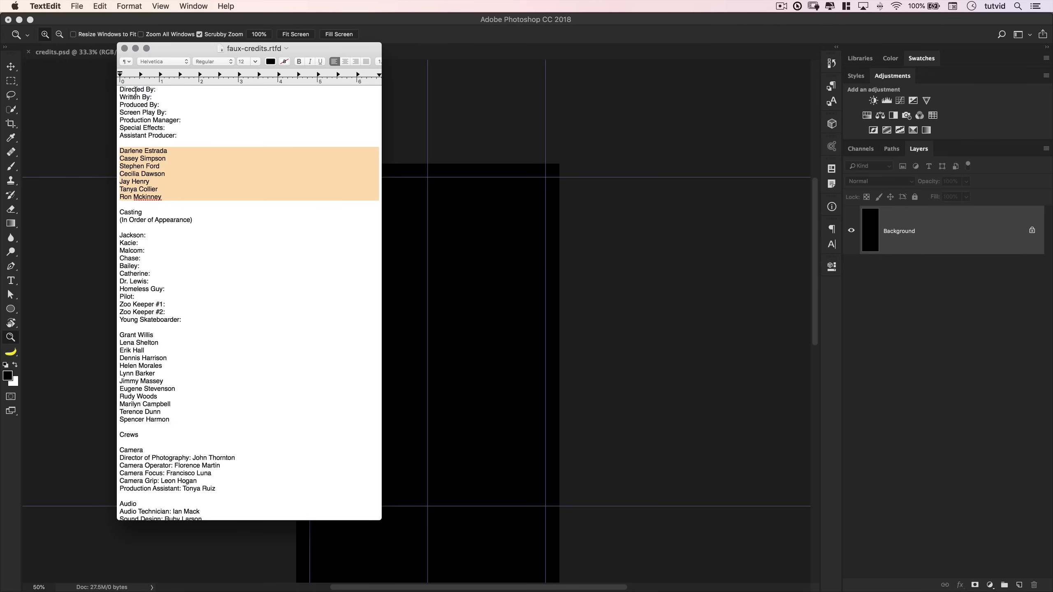
pyautogui.click(139, 236)
pyautogui.moveTo(132, 214); pyautogui.dragTo(203, 219)
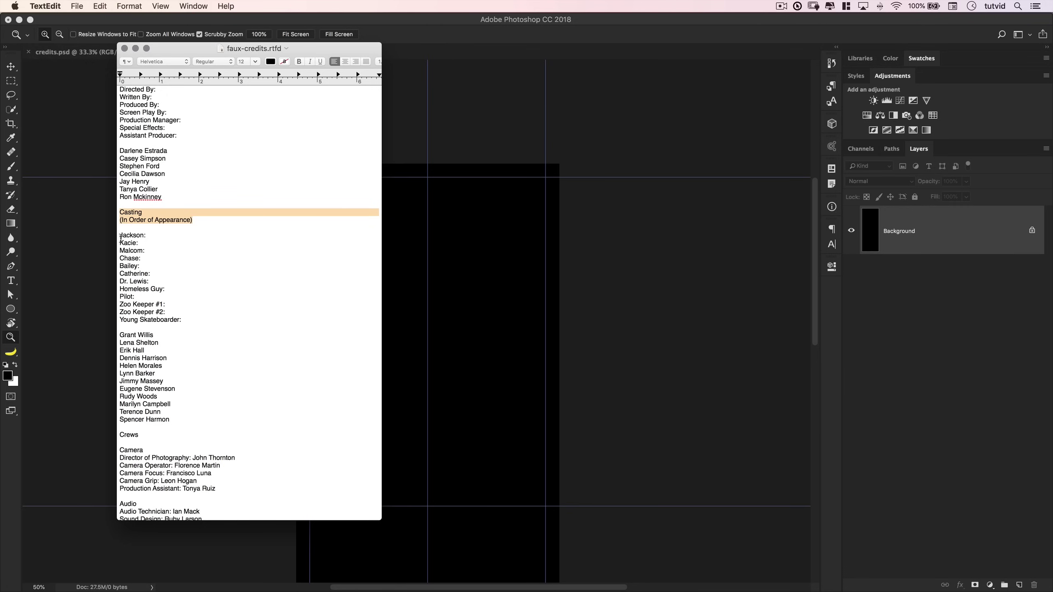
pyautogui.moveTo(120, 236); pyautogui.dragTo(143, 267)
pyautogui.click(126, 346)
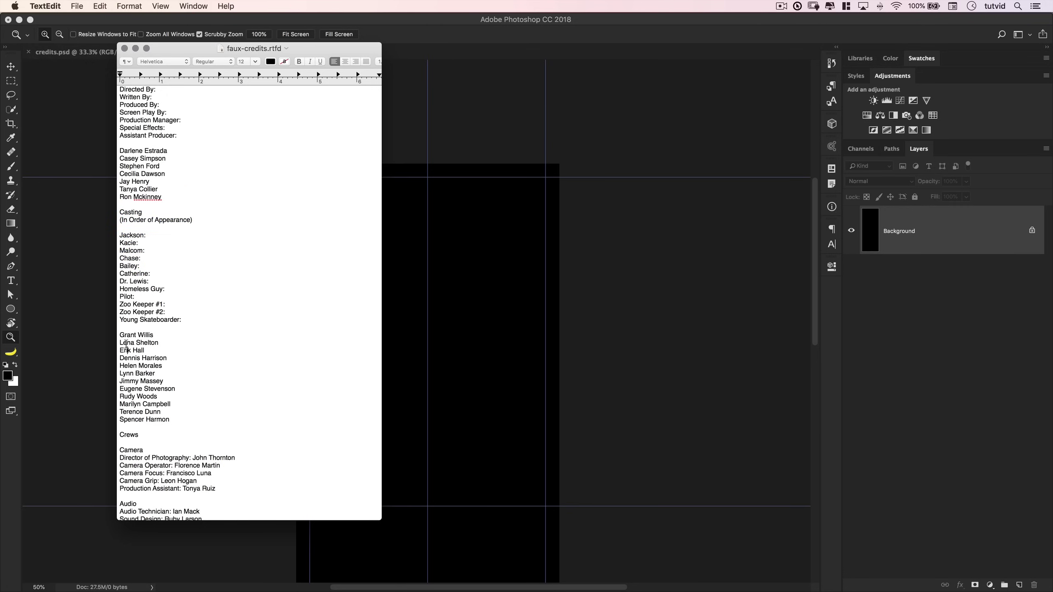
pyautogui.moveTo(118, 337); pyautogui.dragTo(172, 418)
pyautogui.scroll(-6, 161, 427)
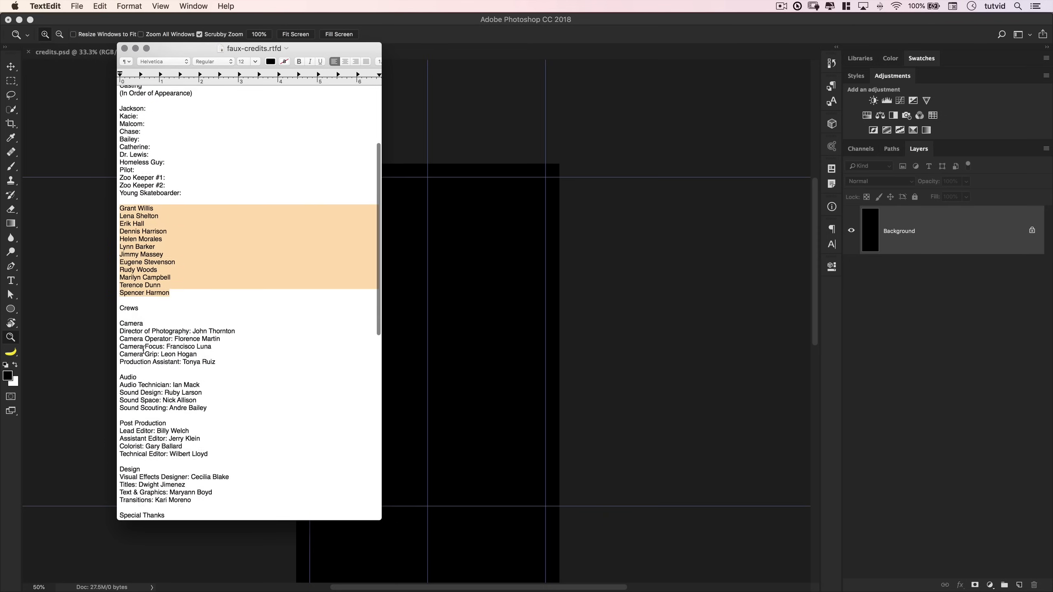
pyautogui.scroll(-3, 155, 408)
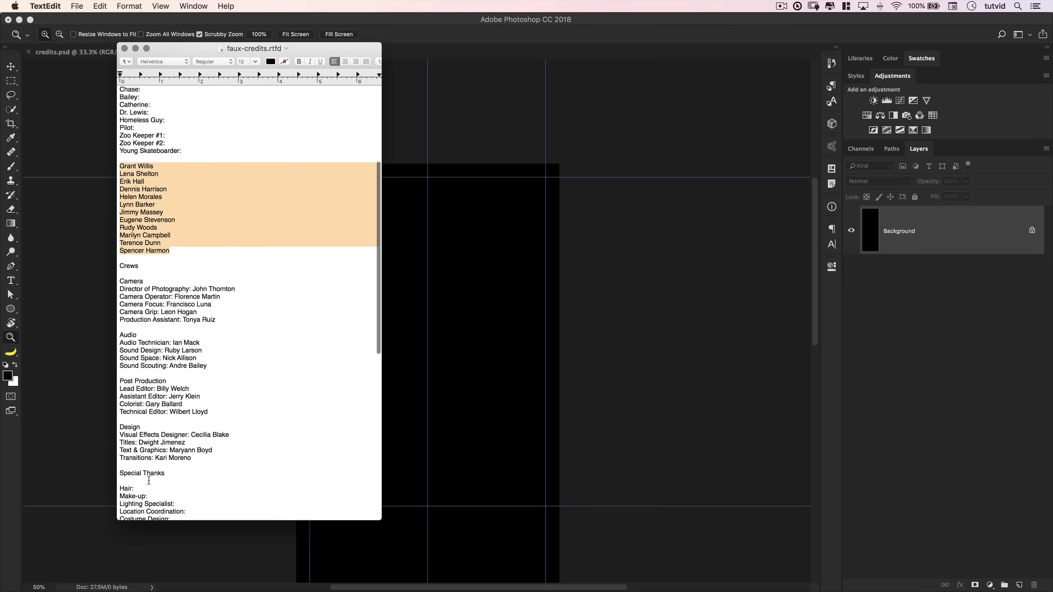
pyautogui.scroll(-15, 202, 465)
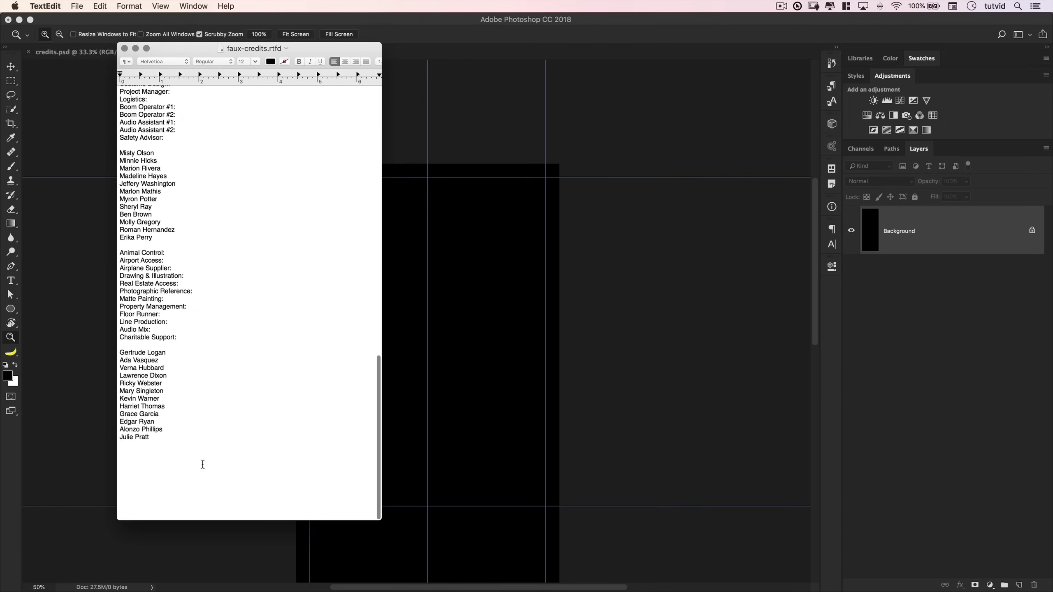
pyautogui.scroll(20, 203, 463)
pyautogui.click(212, 262)
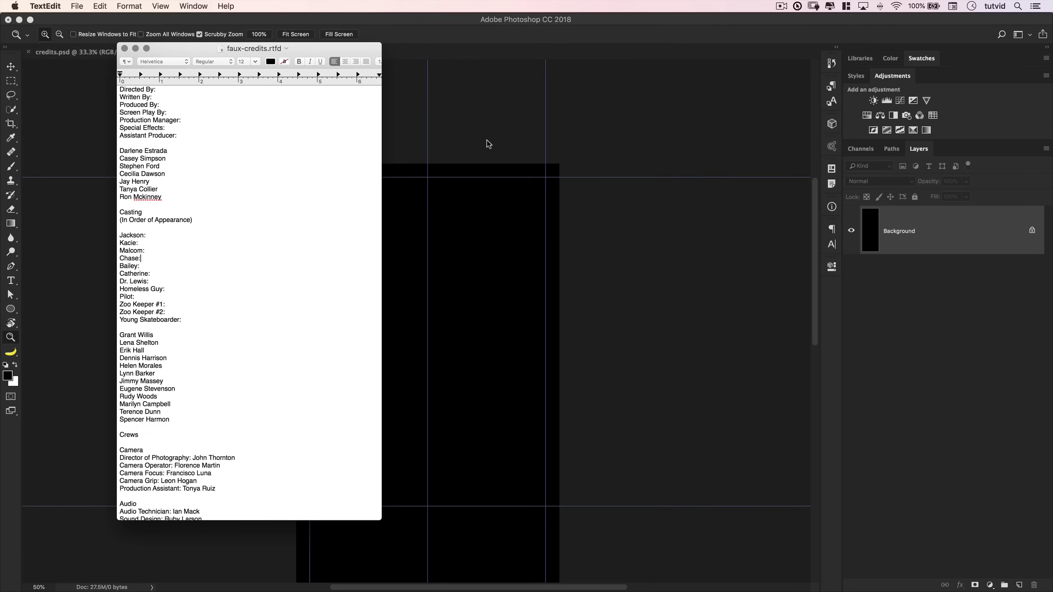
pyautogui.moveTo(327, 50); pyautogui.dragTo(278, 84)
pyautogui.scroll(10, 511, 183)
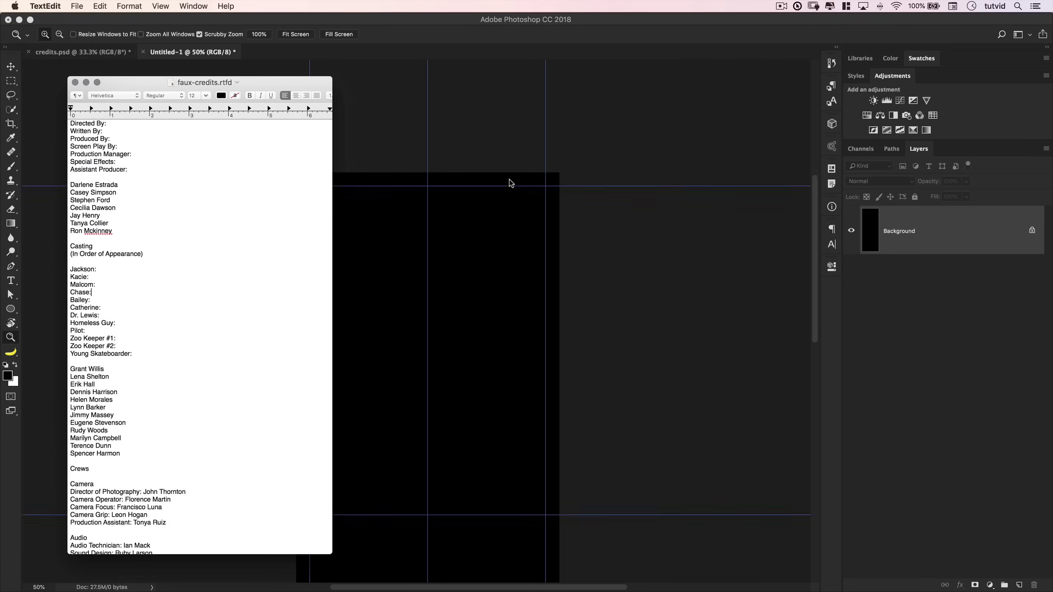
pyautogui.scroll(-12, 511, 183)
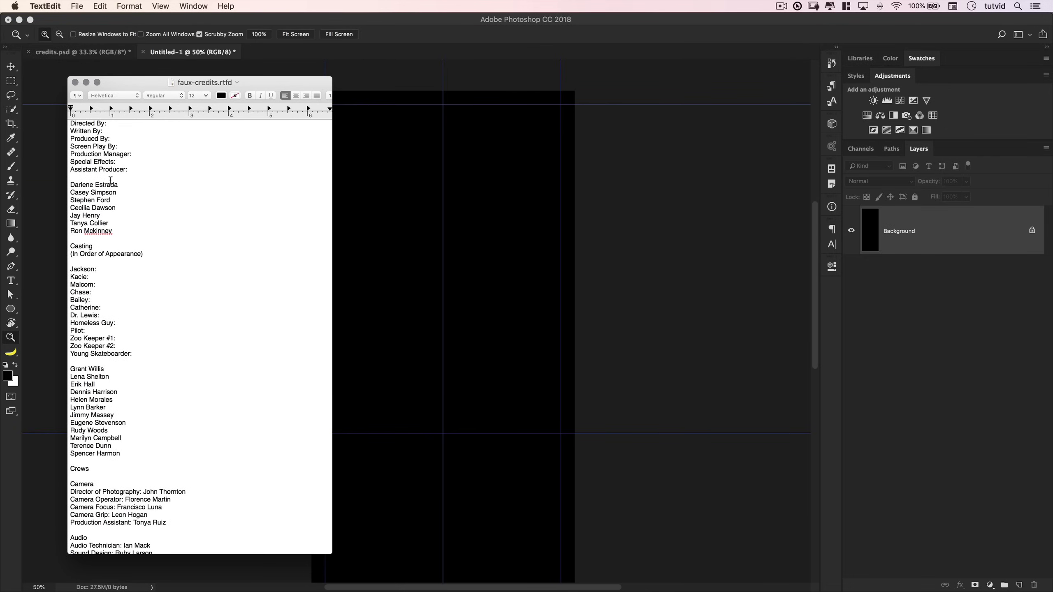
# - Select the seven titles Directed By to Assistant Producer, undo the stray 'c', and copy them
pyautogui.moveTo(132, 172); pyautogui.dragTo(67, 125)
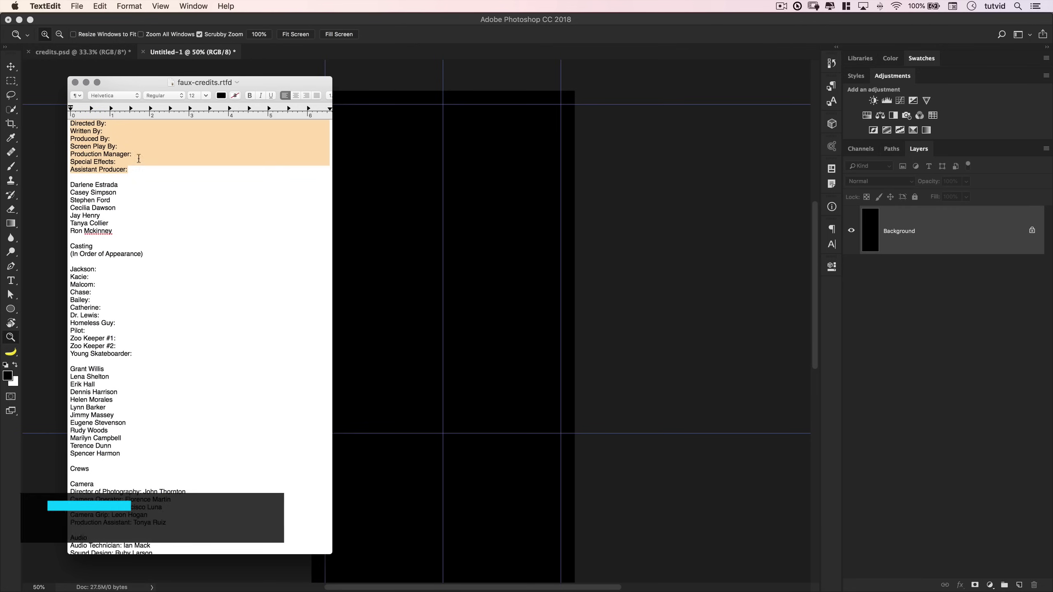
pyautogui.write('c')
pyautogui.press('super+z')
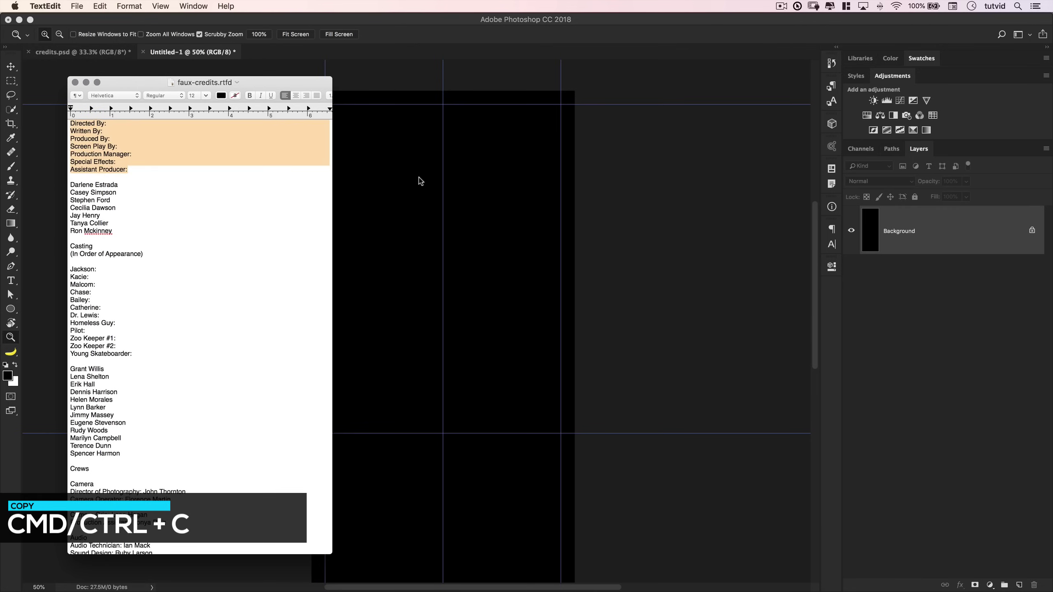
pyautogui.press('super+c')
# - Paste the credit titles into a paragraph text box from the top-left guide corner to the centre guide
pyautogui.click(369, 235)
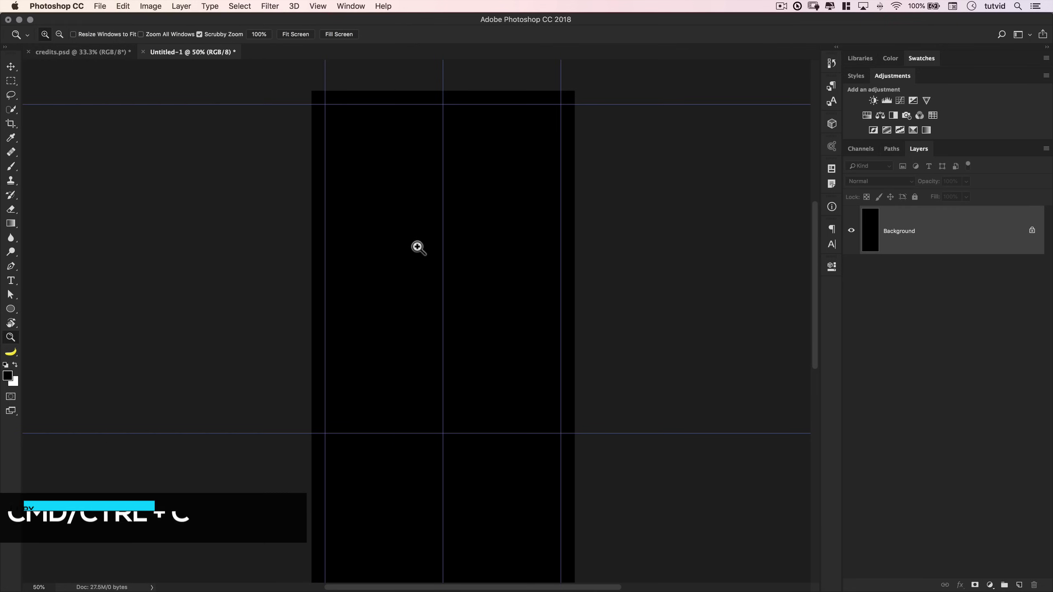
pyautogui.click(314, 8)
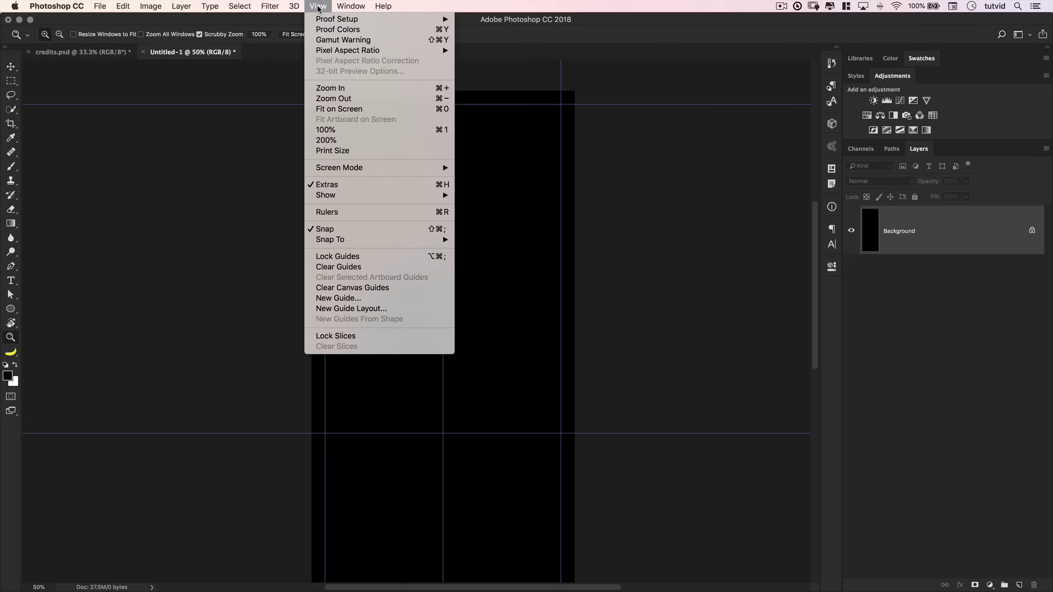
pyautogui.moveTo(431, 239)
pyautogui.click(11, 280)
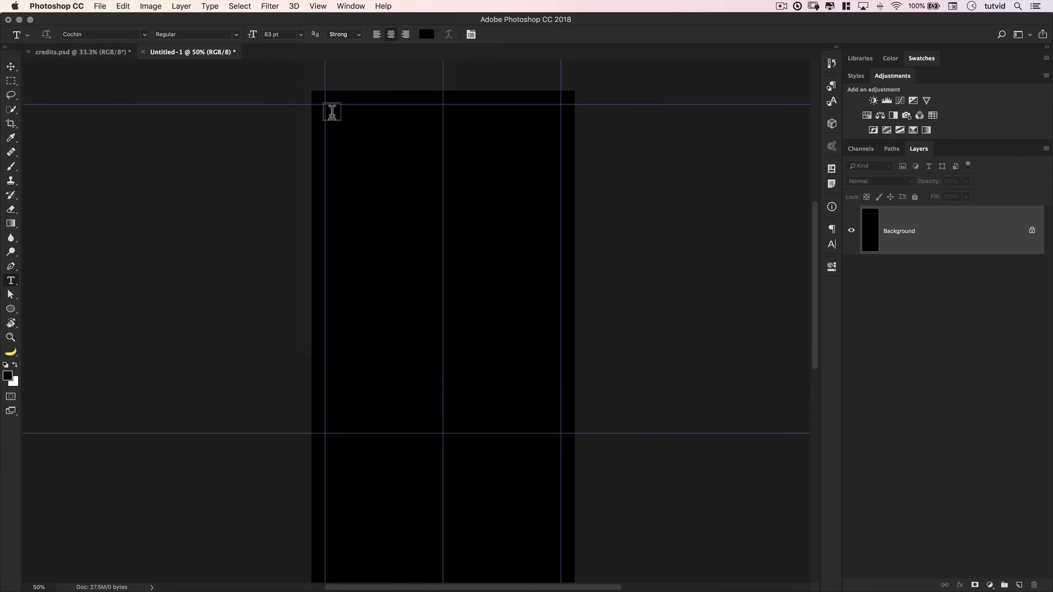
pyautogui.moveTo(332, 111); pyautogui.dragTo(441, 252)
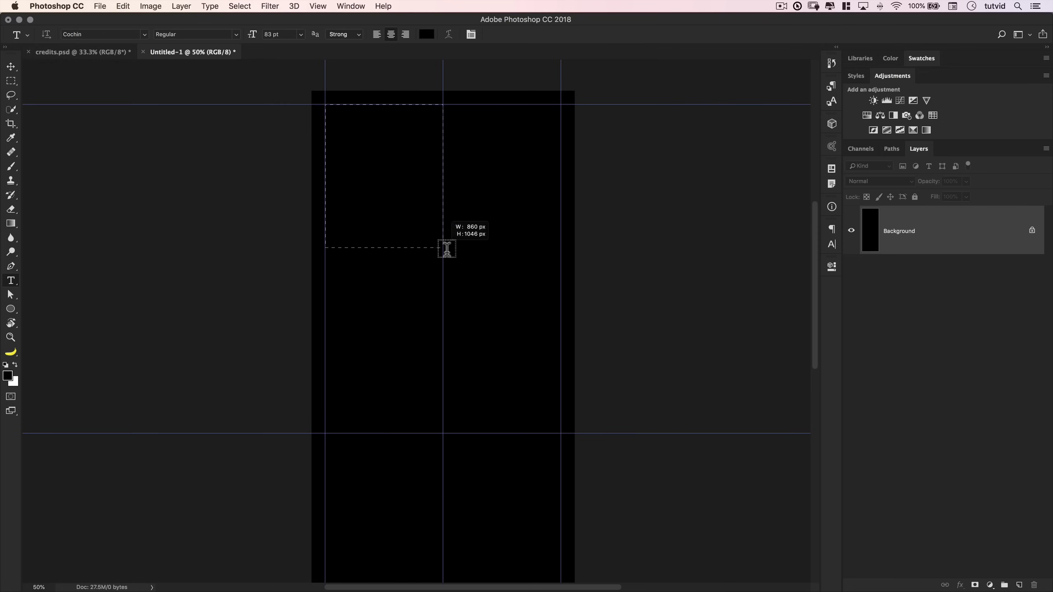
pyautogui.moveTo(446, 249); pyautogui.dragTo(447, 249)
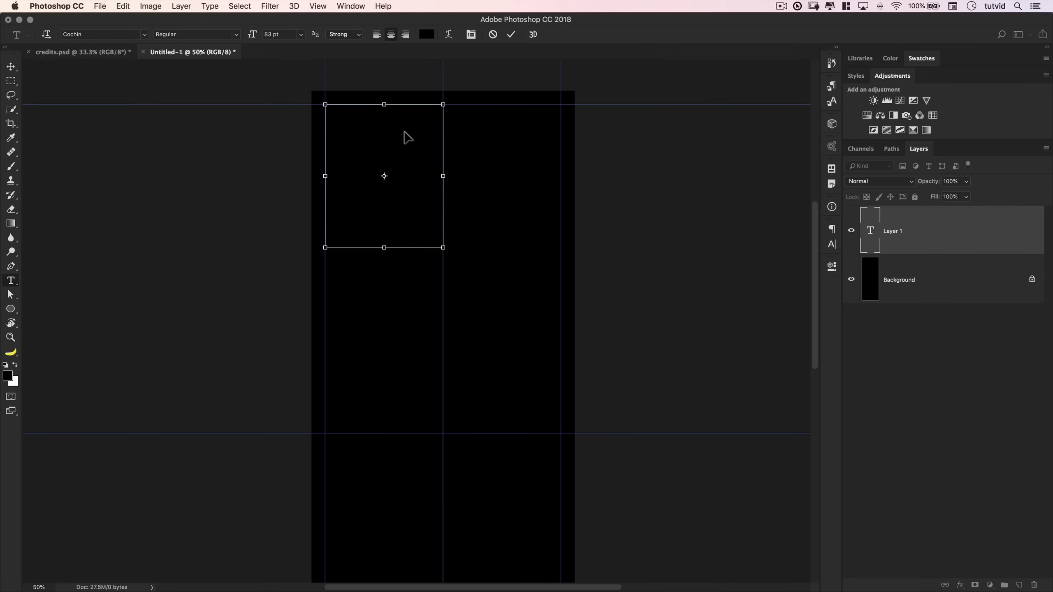
pyautogui.press('super+v')
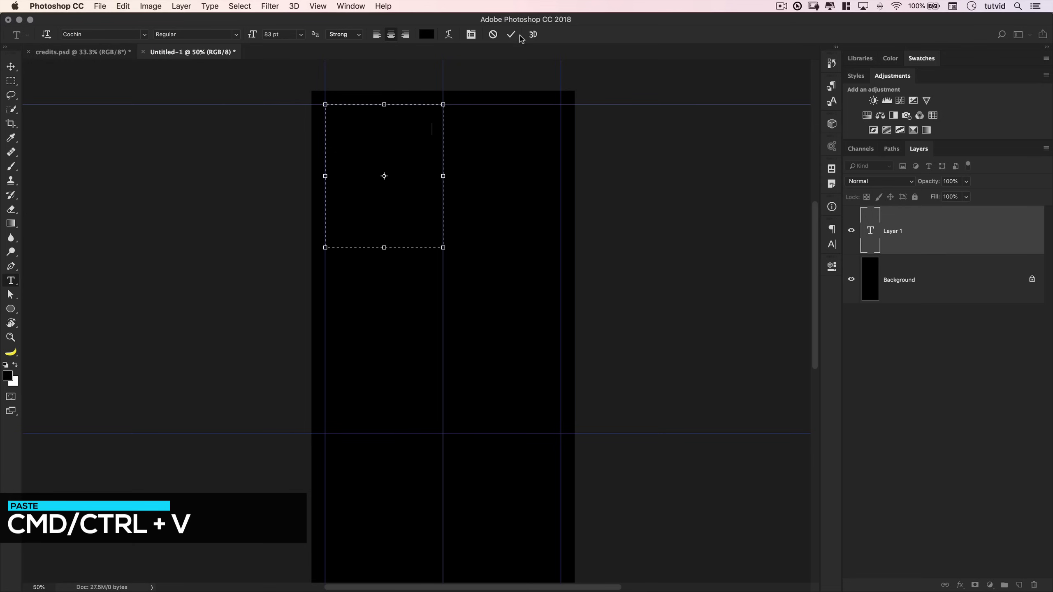
pyautogui.click(512, 38)
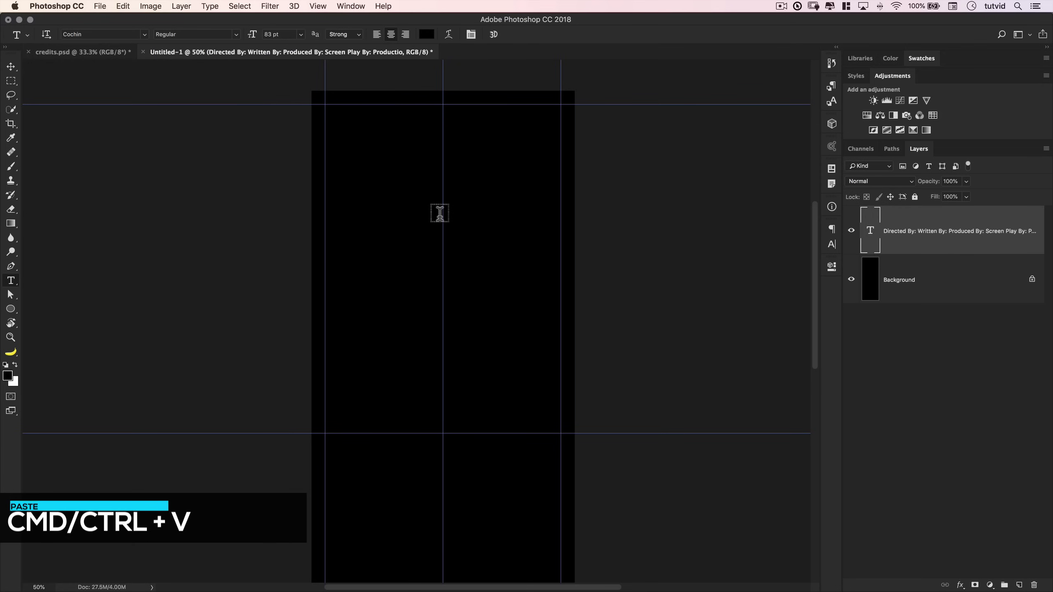
pyautogui.click(833, 244)
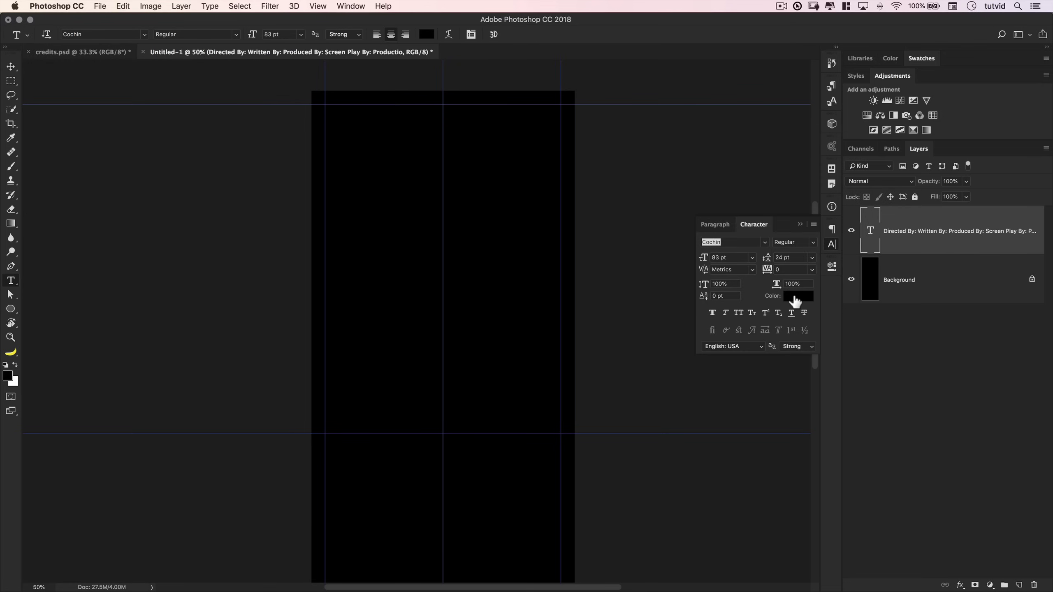
# - Make the credit titles white League Spartan Bold at 50 pt
pyautogui.click(356, 5)
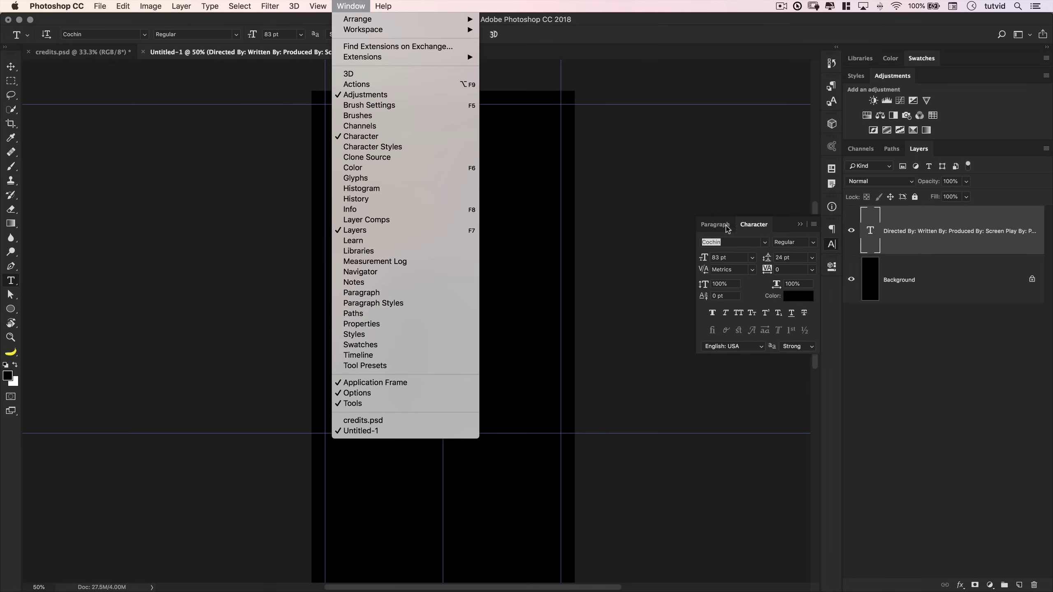
pyautogui.click(795, 295)
pyautogui.click(798, 297)
pyautogui.moveTo(799, 301); pyautogui.dragTo(688, 260)
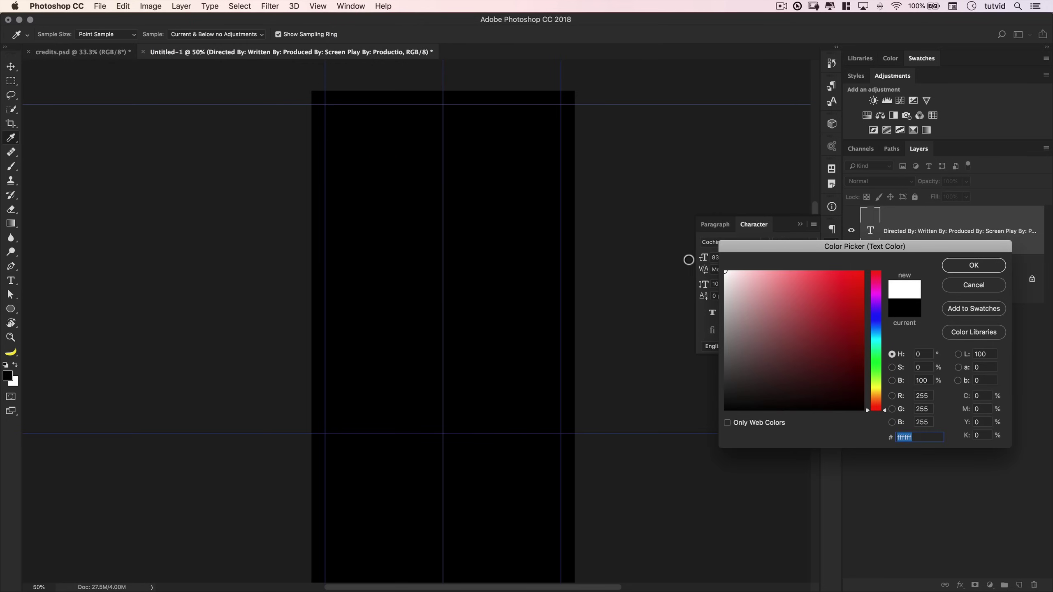
pyautogui.click(962, 270)
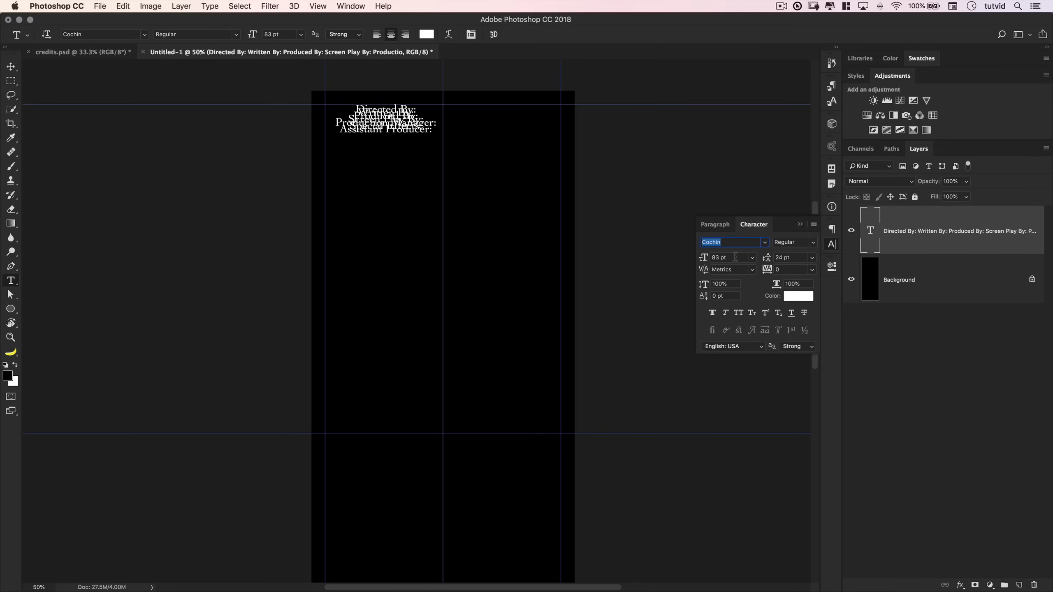
pyautogui.write('League Spartan')
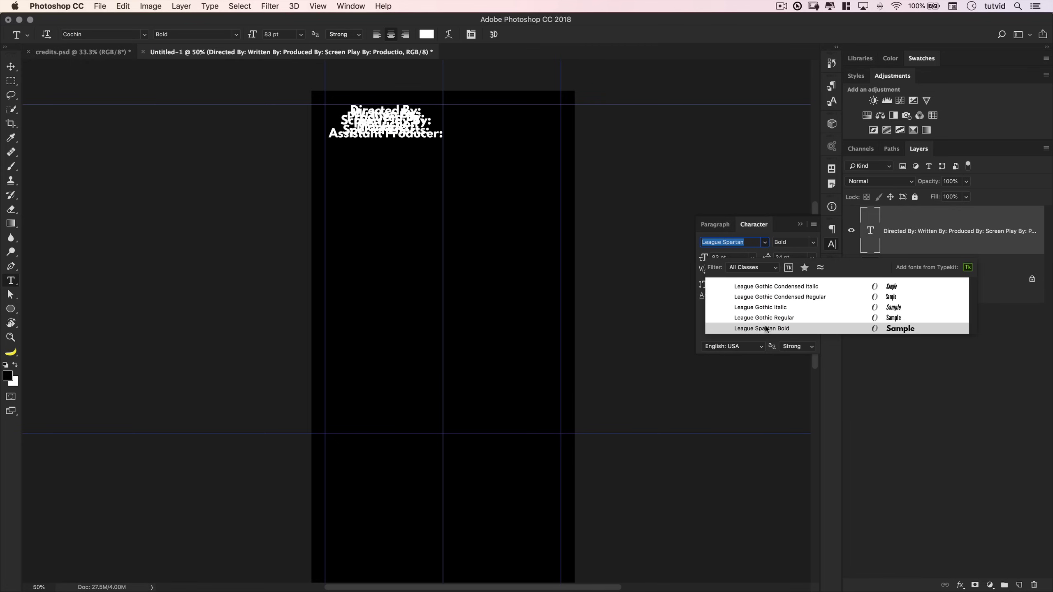
pyautogui.click(789, 329)
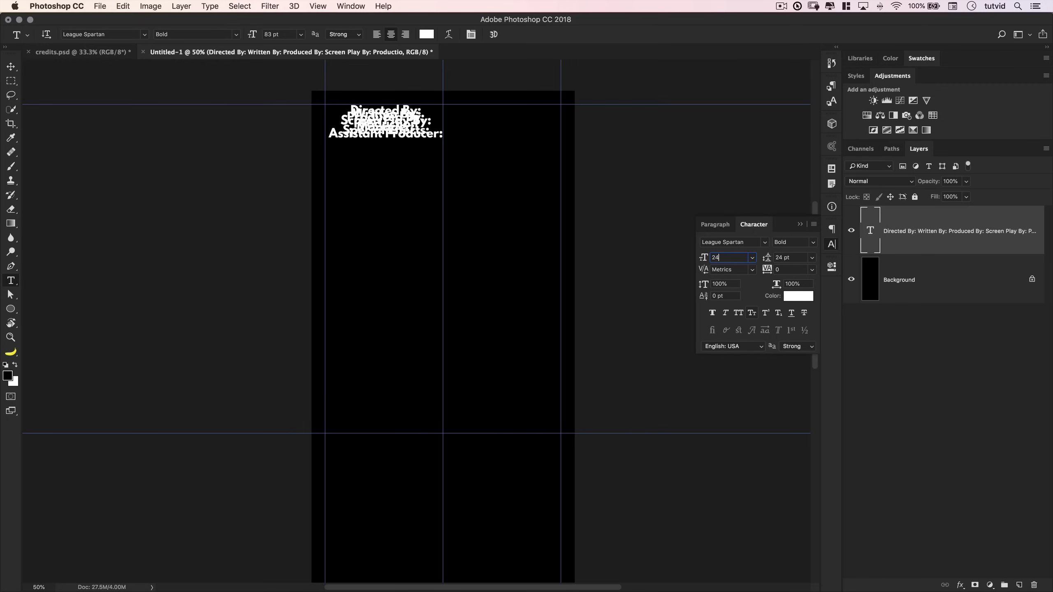
pyautogui.press('Return')
pyautogui.scroll(-1, 696, 371)
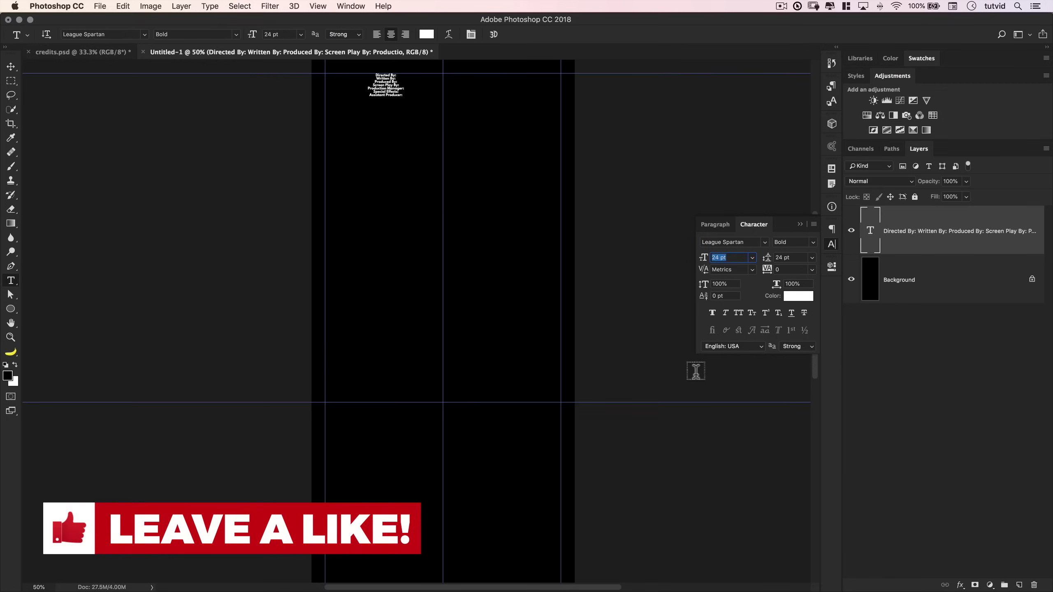
pyautogui.write('50')
pyautogui.press('Tab')
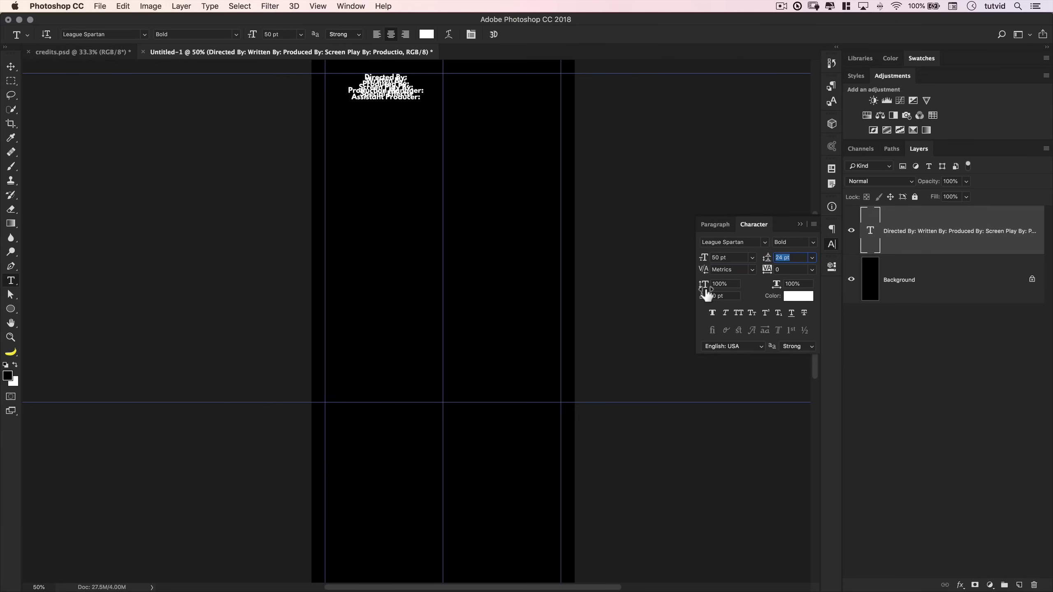
# - Set Auto leading and All Caps, and right-align the titles
pyautogui.click(812, 258)
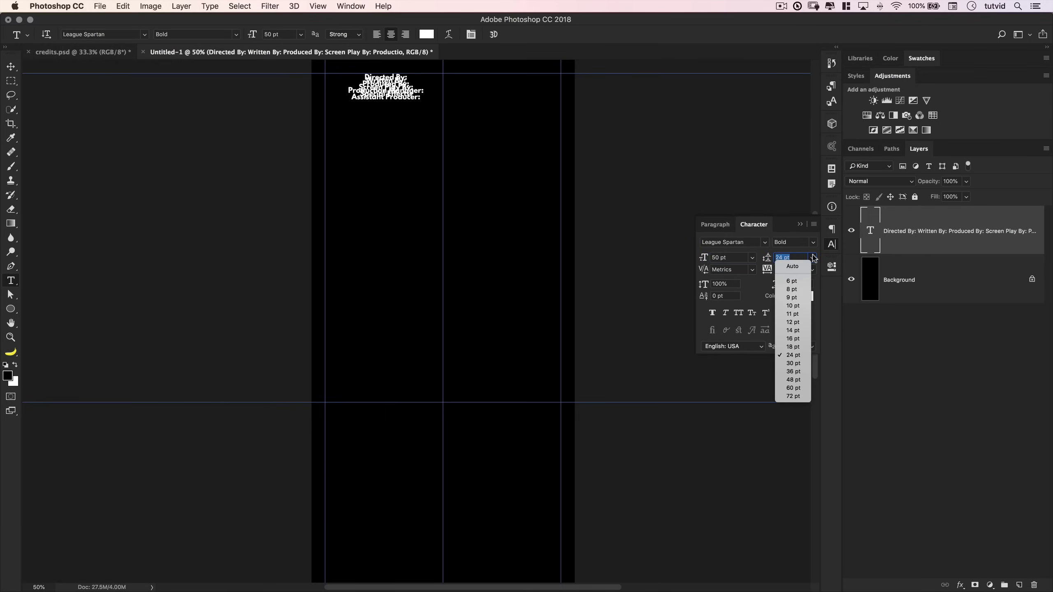
pyautogui.click(792, 266)
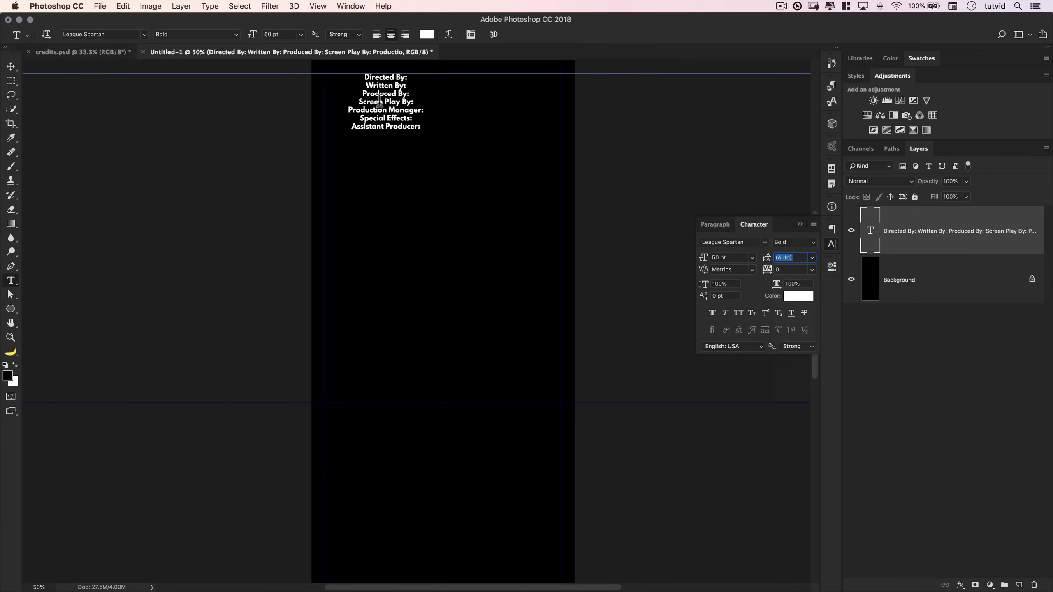
pyautogui.click(738, 313)
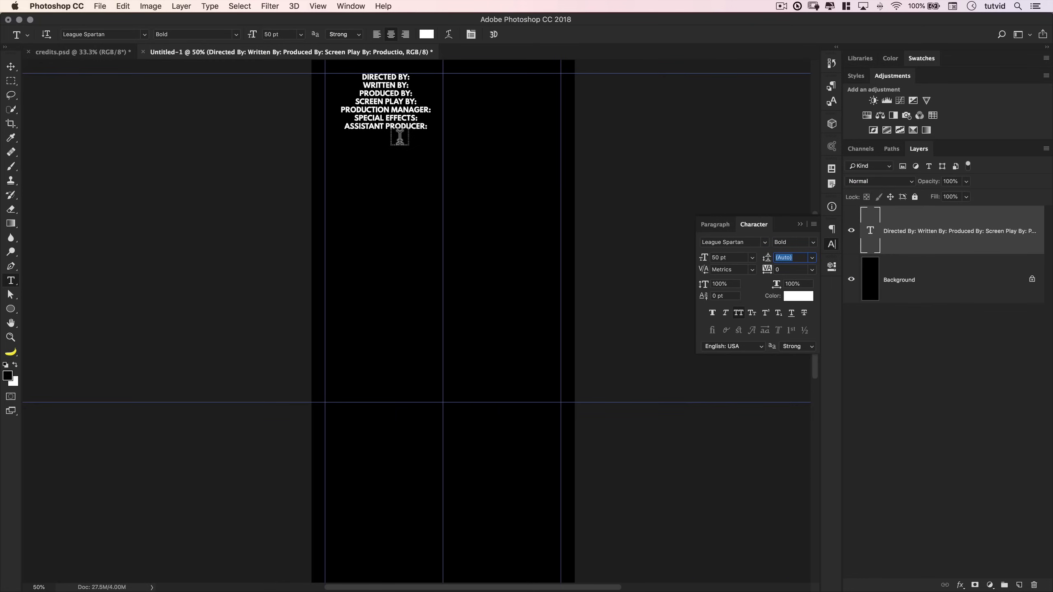
pyautogui.click(716, 226)
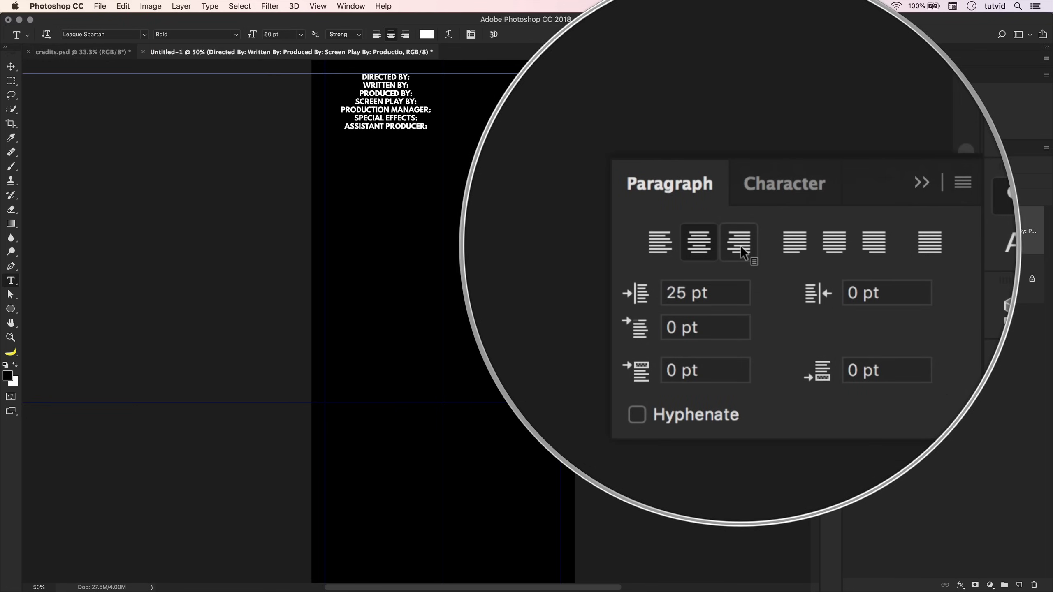
pyautogui.click(740, 245)
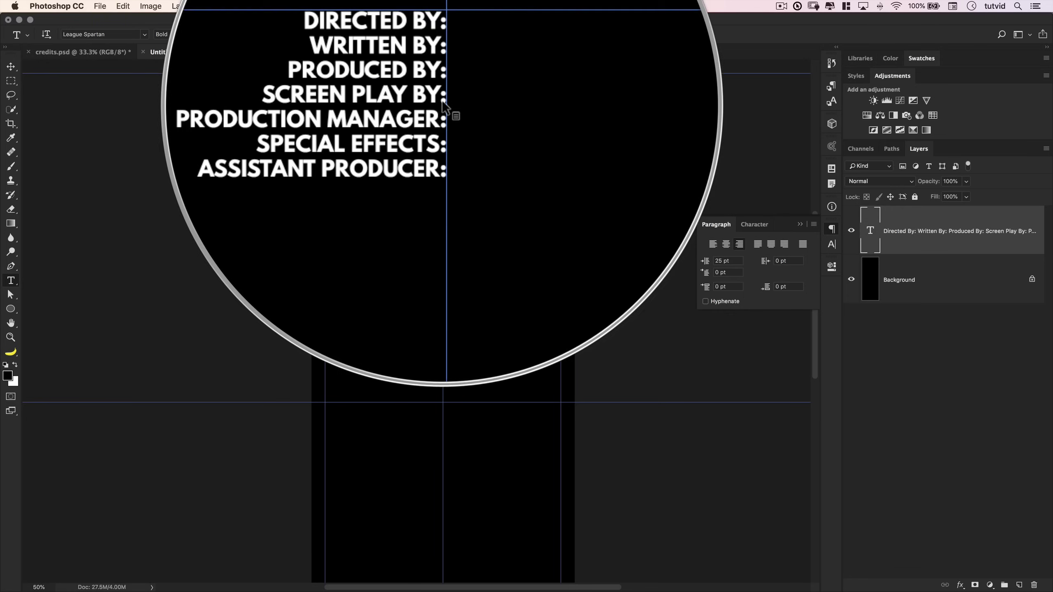
pyautogui.press('super+Tab')
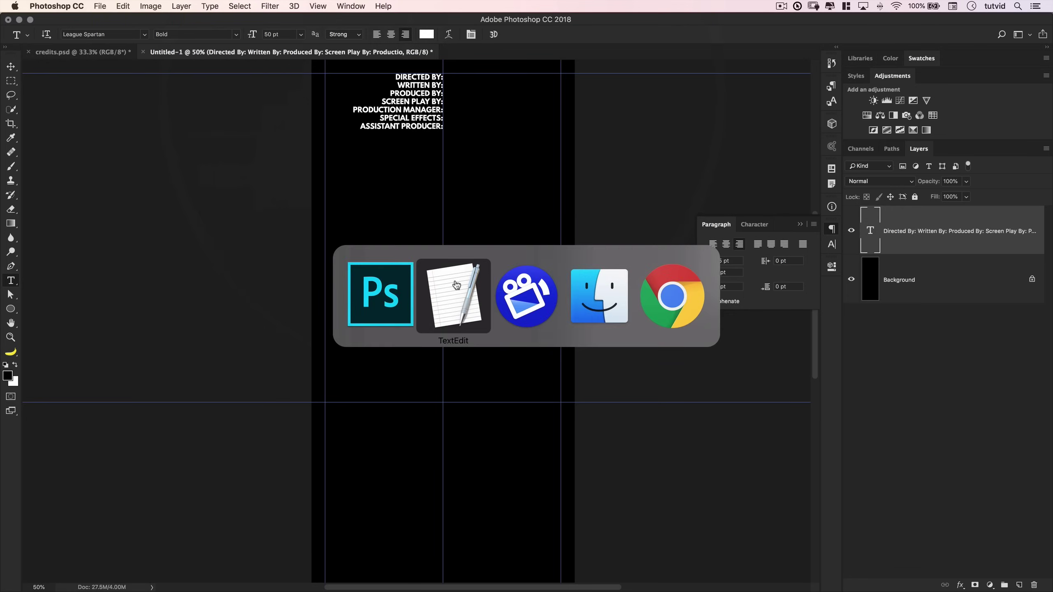
# - Copy the seven crew names from TextEdit and paste them as a left-aligned column right of the centre guide
pyautogui.moveTo(70, 185); pyautogui.dragTo(114, 229)
pyautogui.press('super+c')
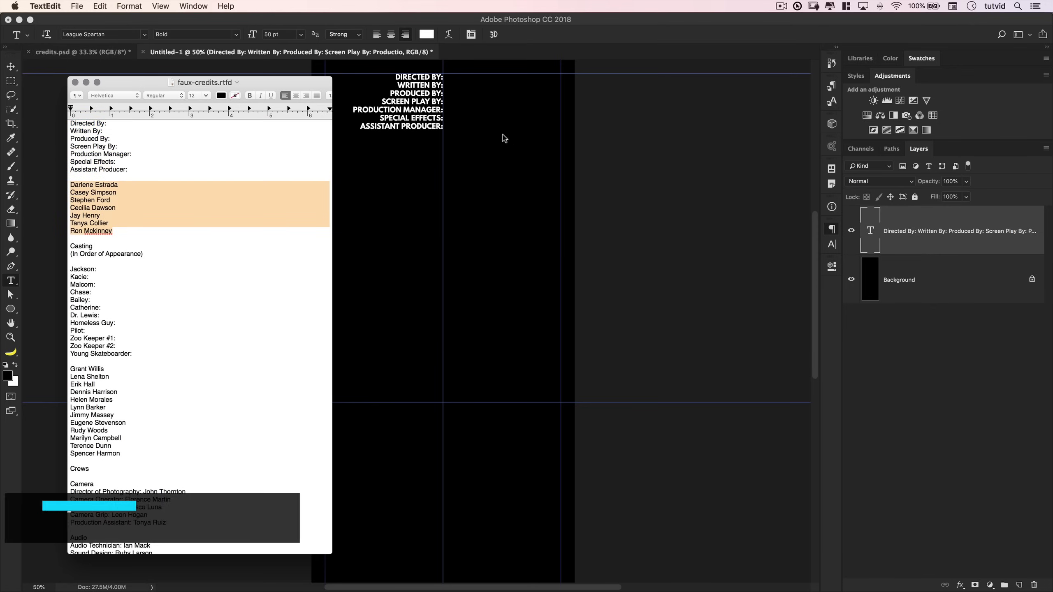
pyautogui.press('super+Tab')
pyautogui.moveTo(560, 79); pyautogui.dragTo(443, 230)
pyautogui.press('super+v')
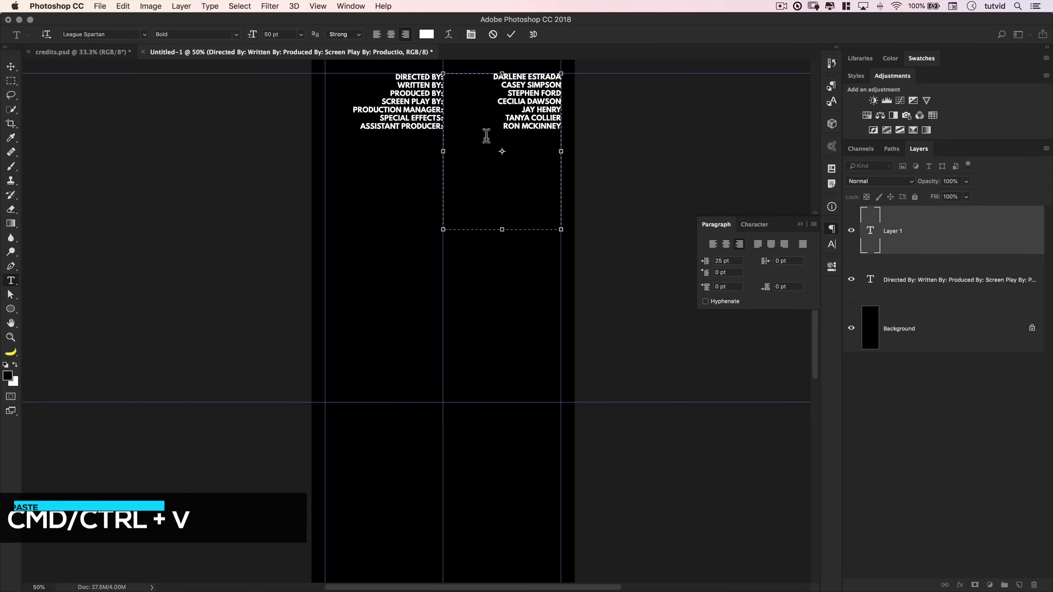
pyautogui.click(512, 35)
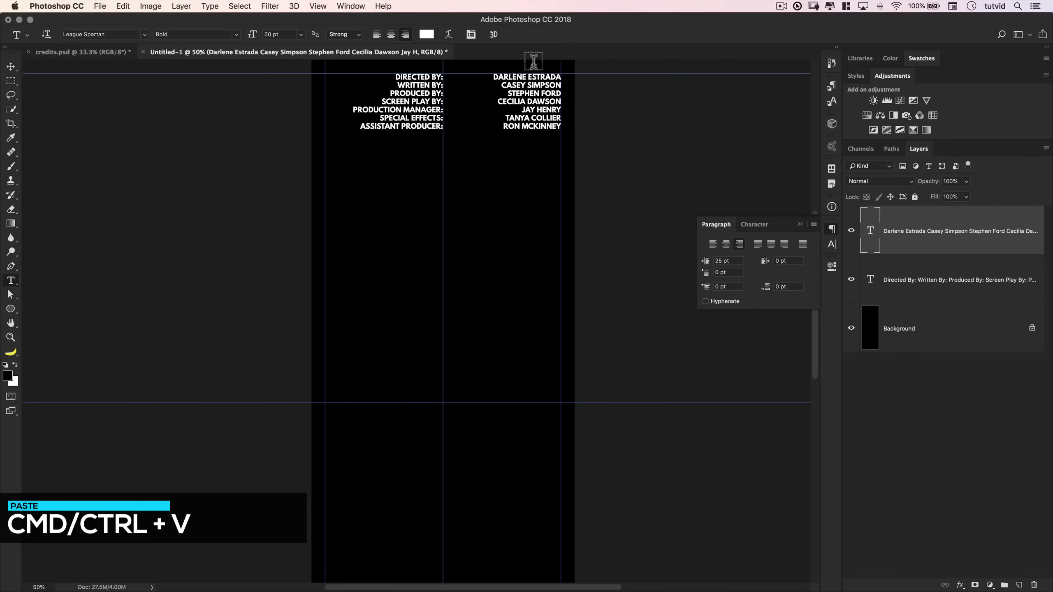
pyautogui.click(752, 225)
pyautogui.click(710, 226)
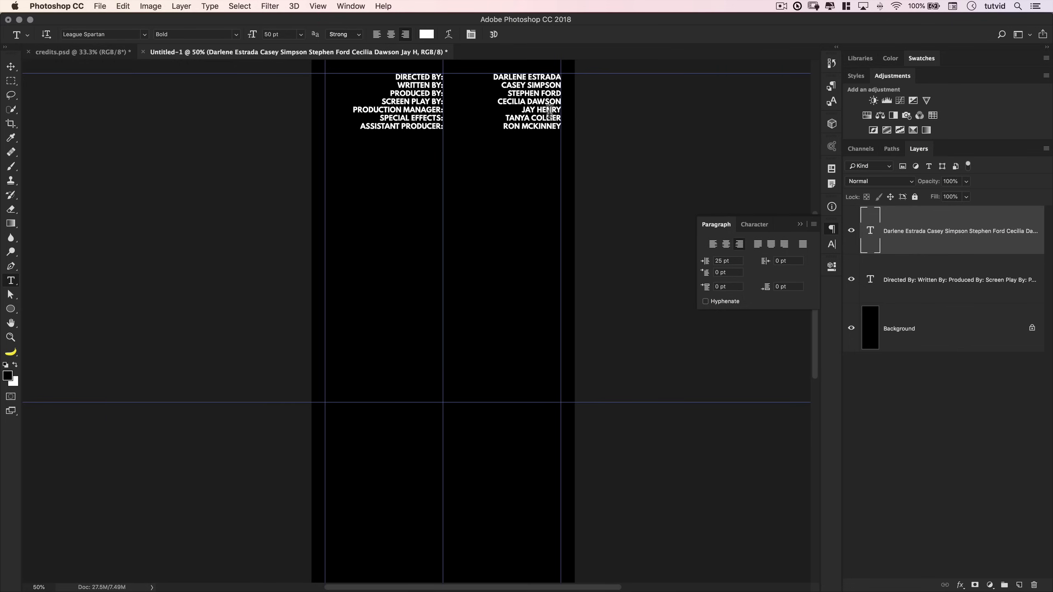
pyautogui.click(713, 244)
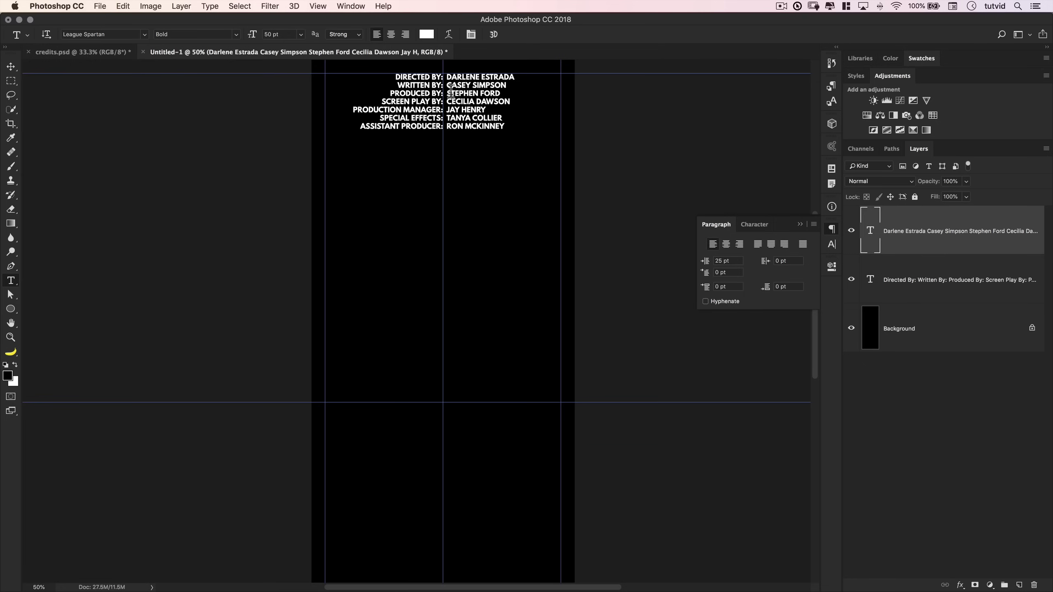
# - Zoom in on the credits block, toggle the guides off and on to preview, then zoom out and scroll down
pyautogui.keyDown('super'); pyautogui.click(470, 143); pyautogui.keyUp('super')
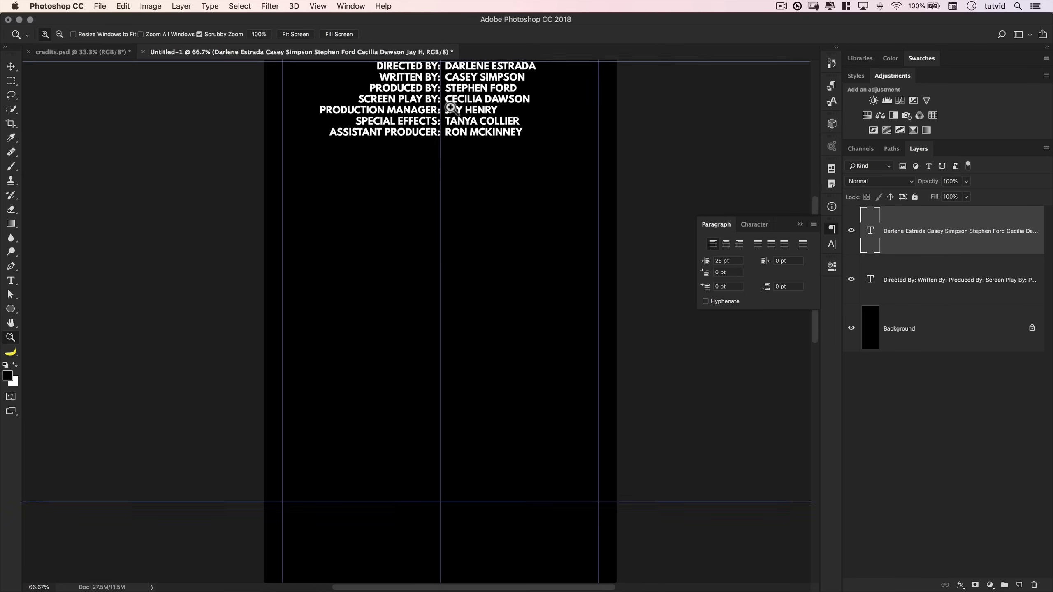
pyautogui.keyDown('super'); pyautogui.click(449, 285); pyautogui.keyUp('super')
pyautogui.moveTo(449, 285); pyautogui.dragTo(448, 246)
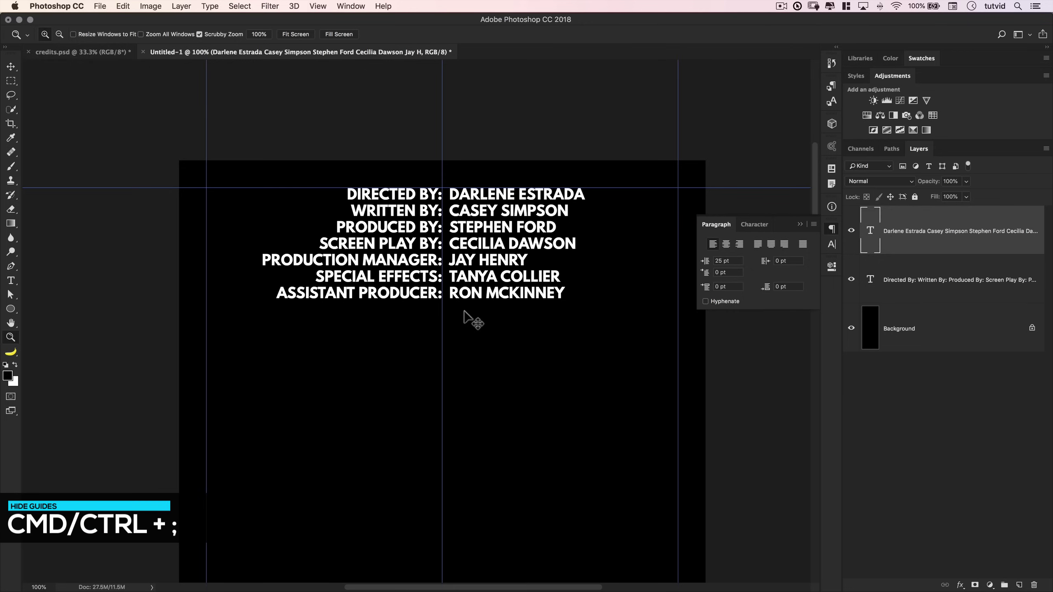
pyautogui.press('super+semicolon')
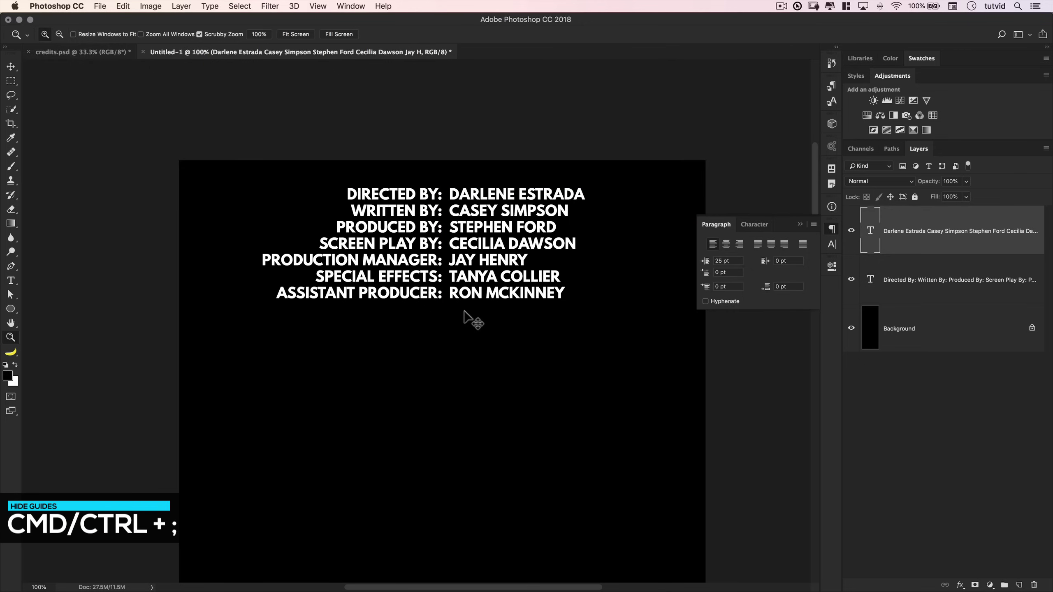
pyautogui.press('super+semicolon')
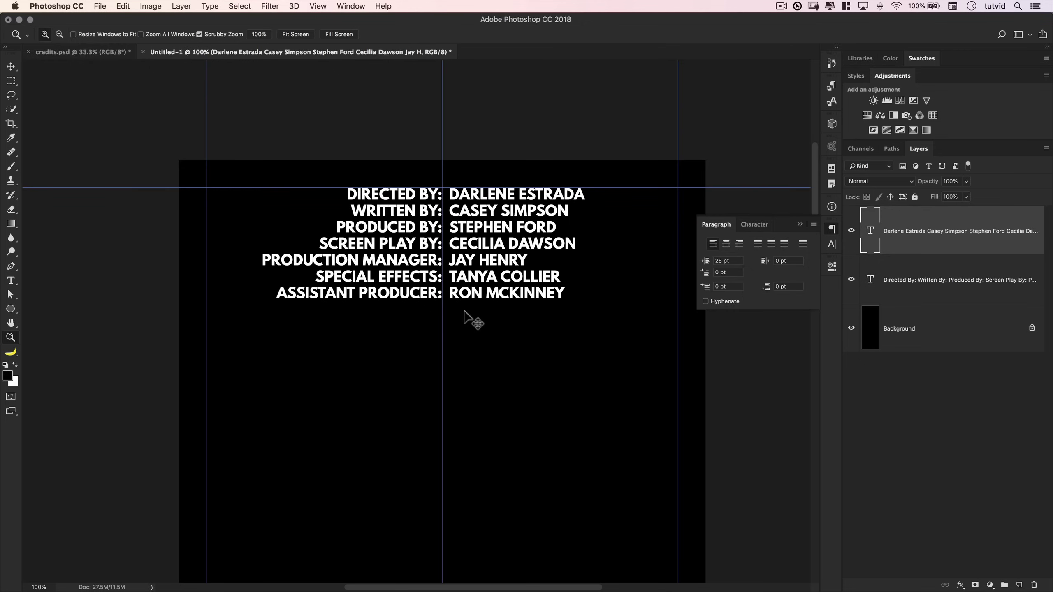
pyautogui.press('super+semicolon')
pyautogui.press('super+semicolon')
pyautogui.press('super+minus')
pyautogui.press('super+minus')
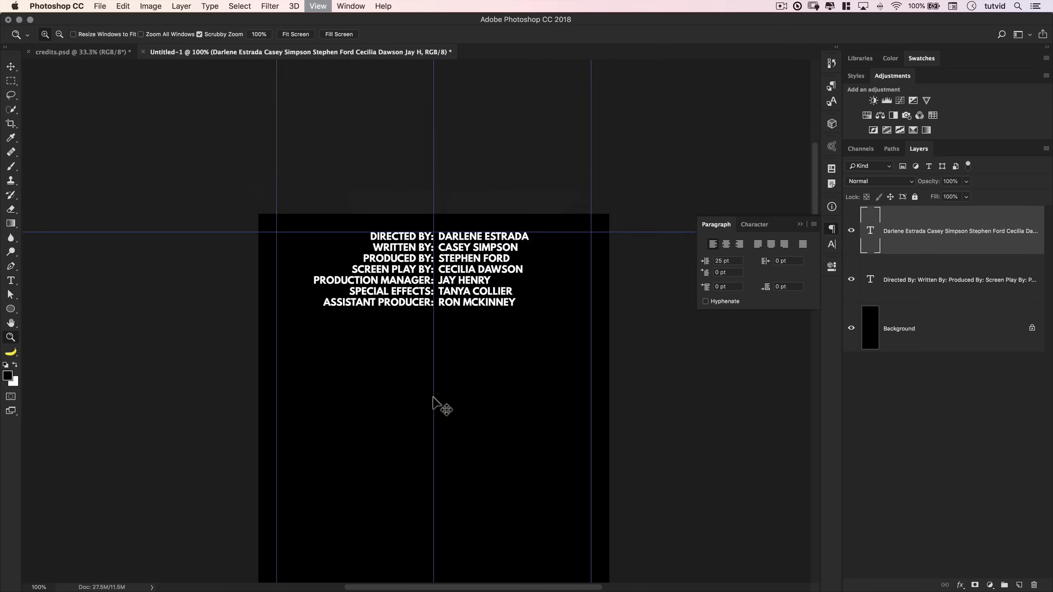
pyautogui.scroll(-5, 447, 320)
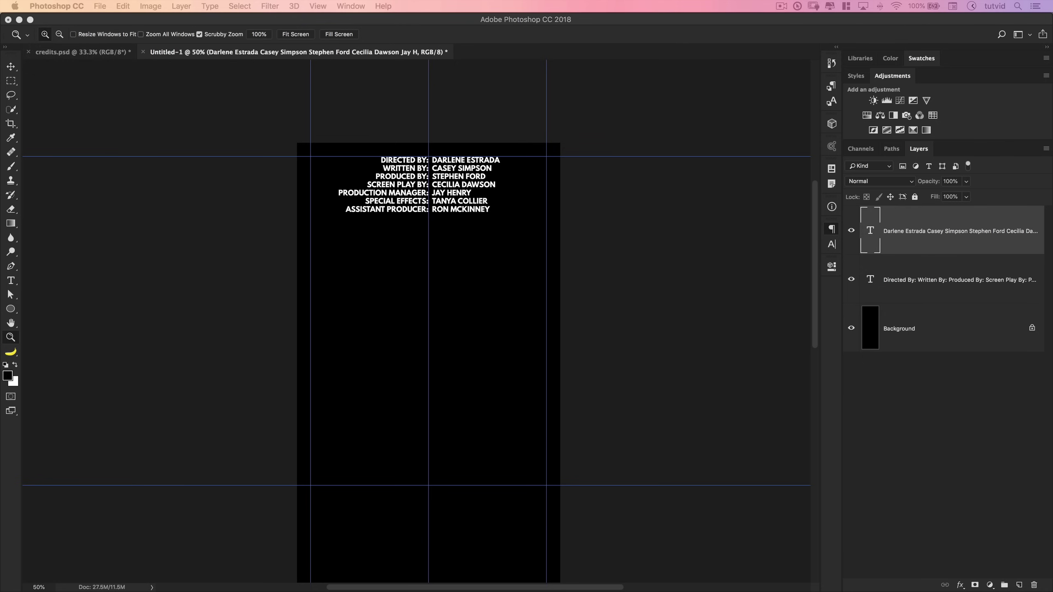
# - Copy the 'Casting' and '(In Order of Appearance)' lines from TextEdit
pyautogui.press('super+Tab')
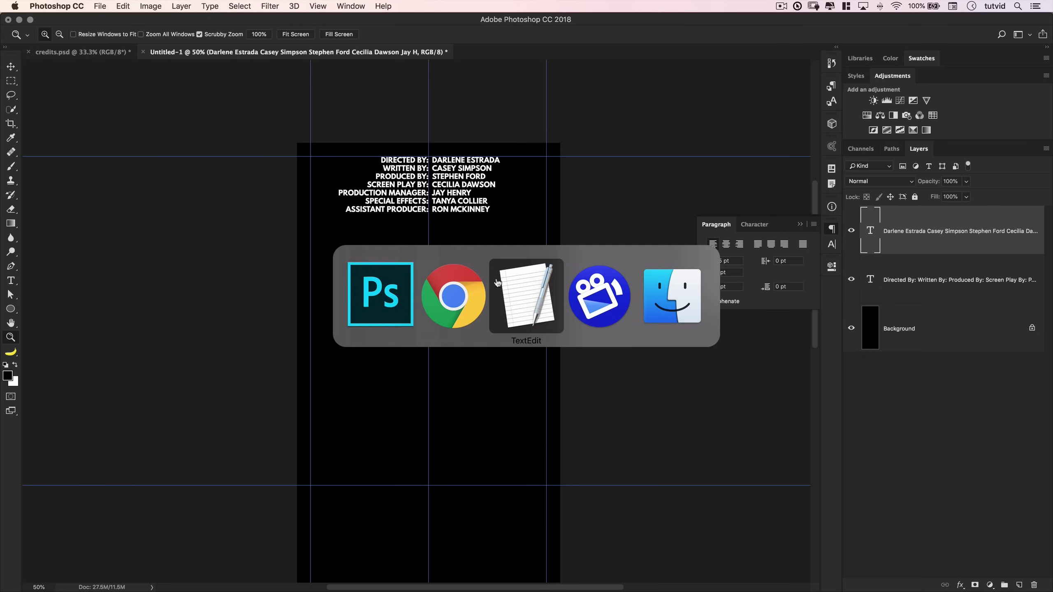
pyautogui.click(497, 283)
pyautogui.click(85, 253)
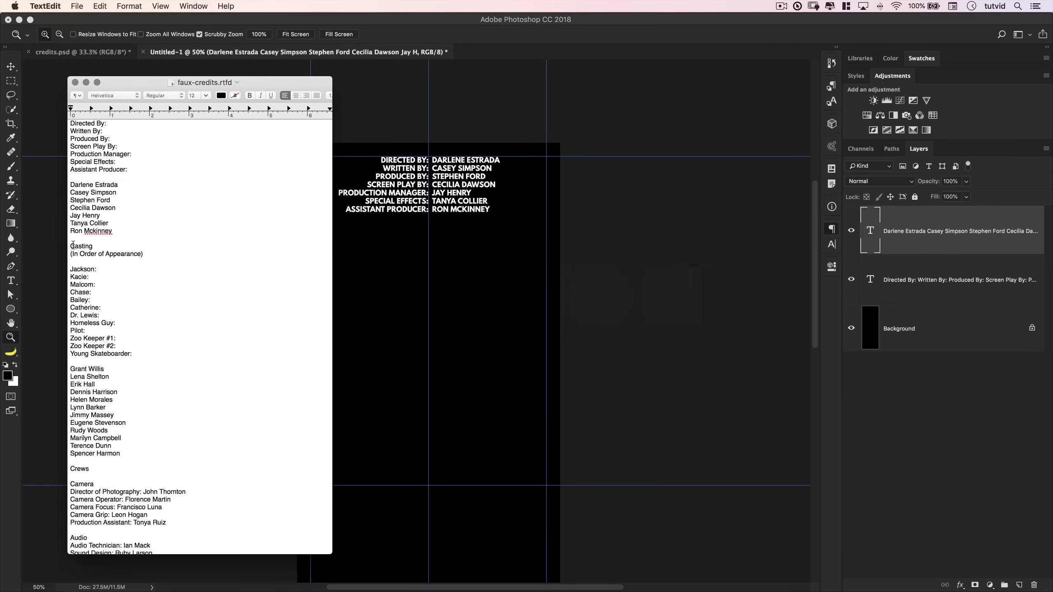
pyautogui.moveTo(73, 245); pyautogui.dragTo(146, 251)
pyautogui.press('super+c')
pyautogui.press('super+Tab')
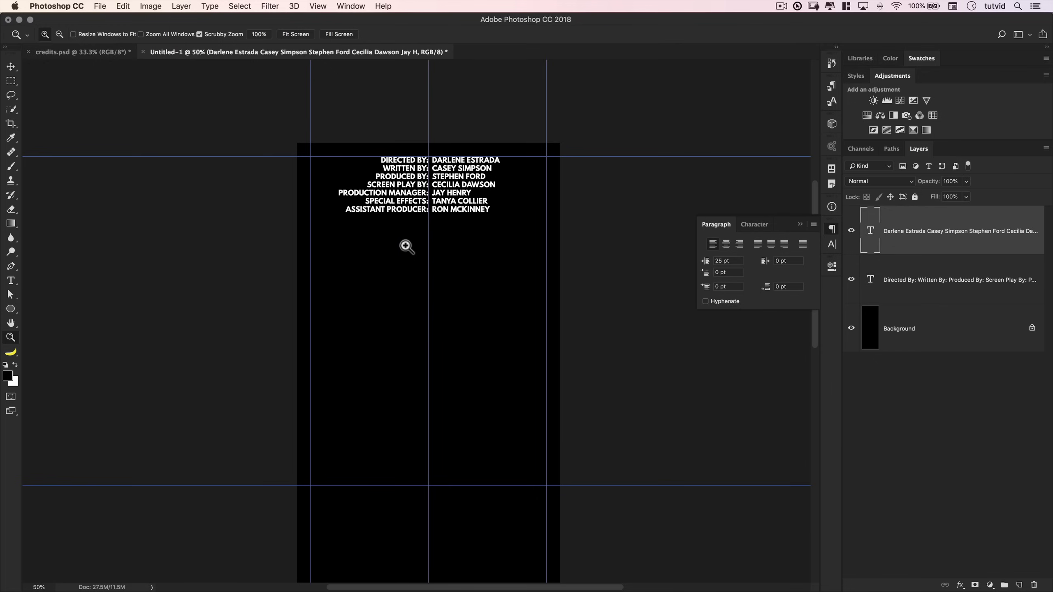
# - Paste the casting heading into a wide text box below the credits and center-align it
pyautogui.click(12, 283)
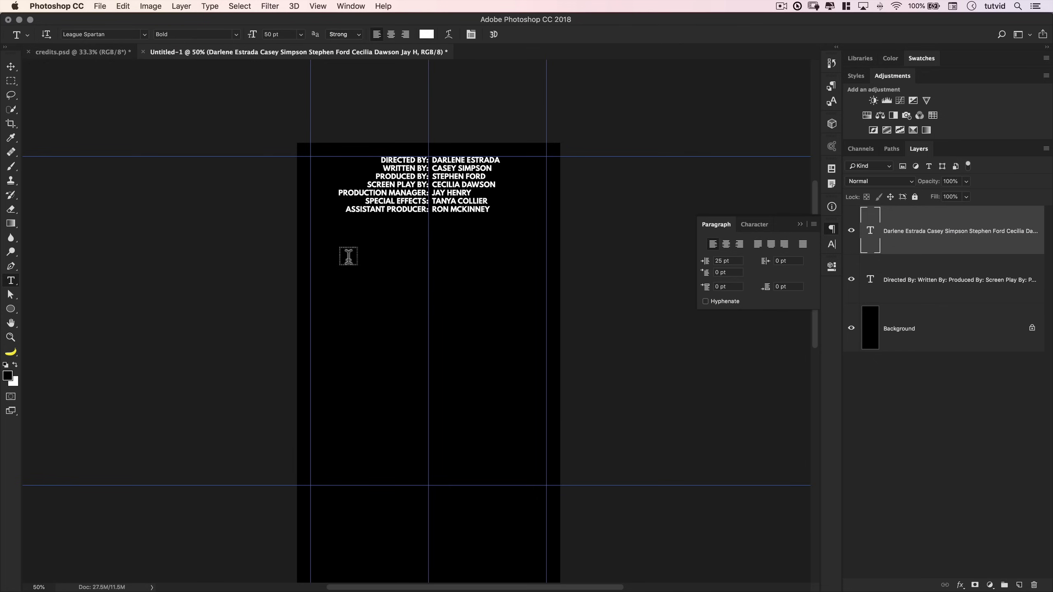
pyautogui.moveTo(311, 235); pyautogui.dragTo(546, 264)
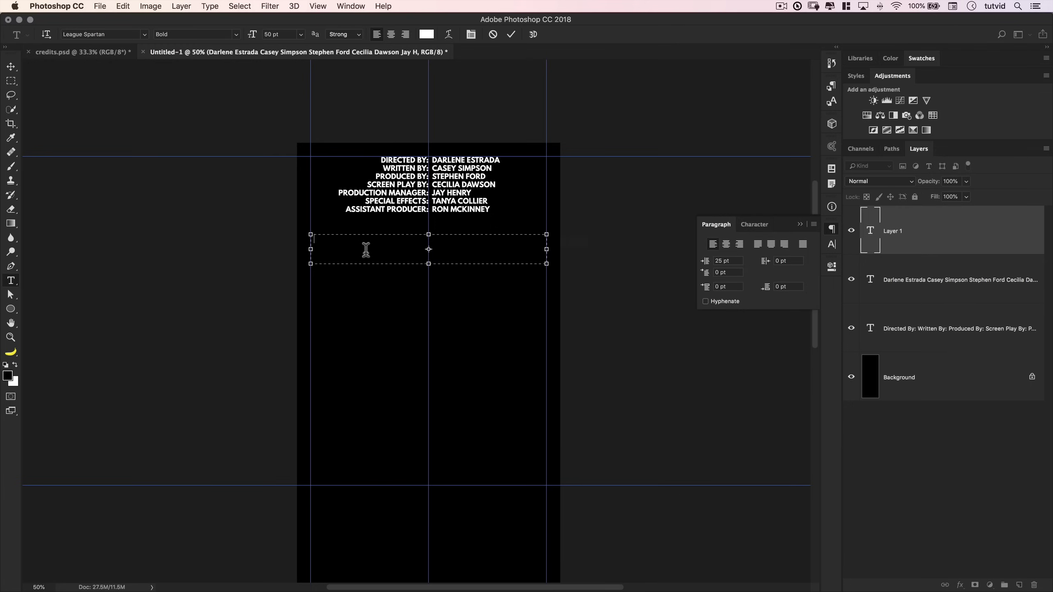
pyautogui.press('super+v')
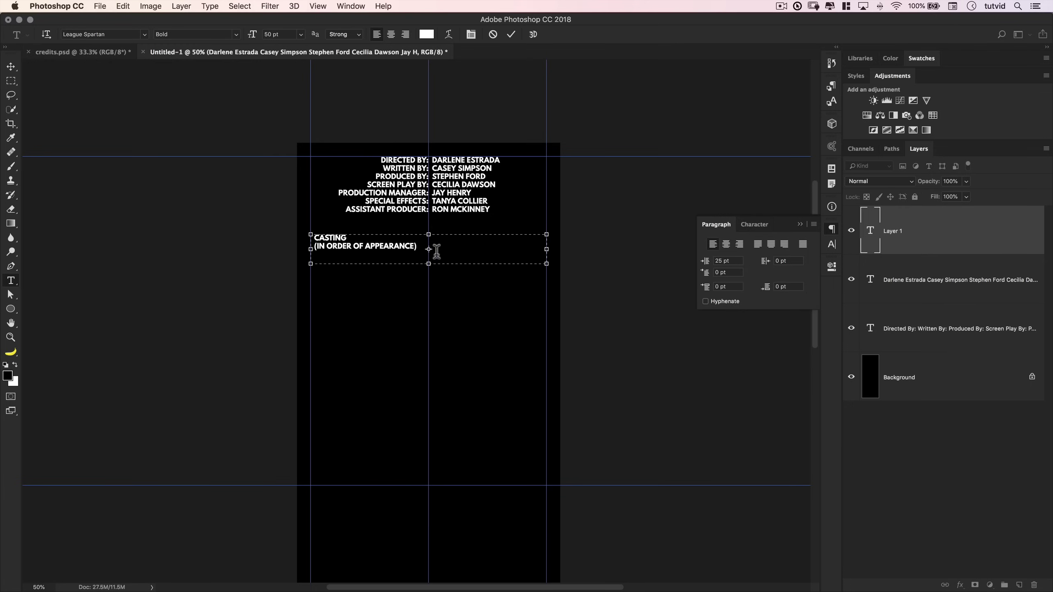
pyautogui.click(511, 35)
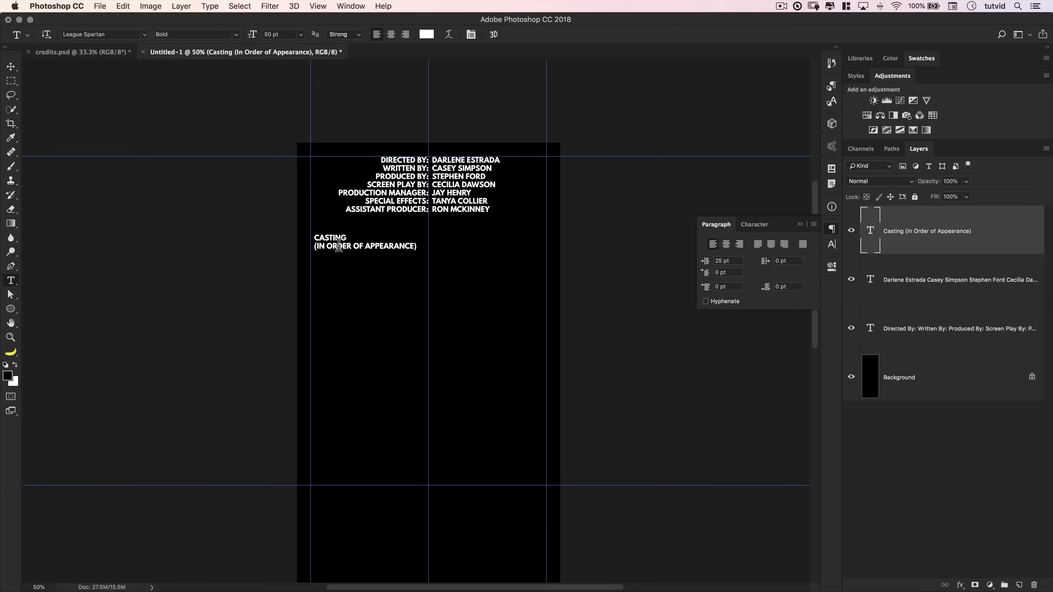
pyautogui.click(727, 245)
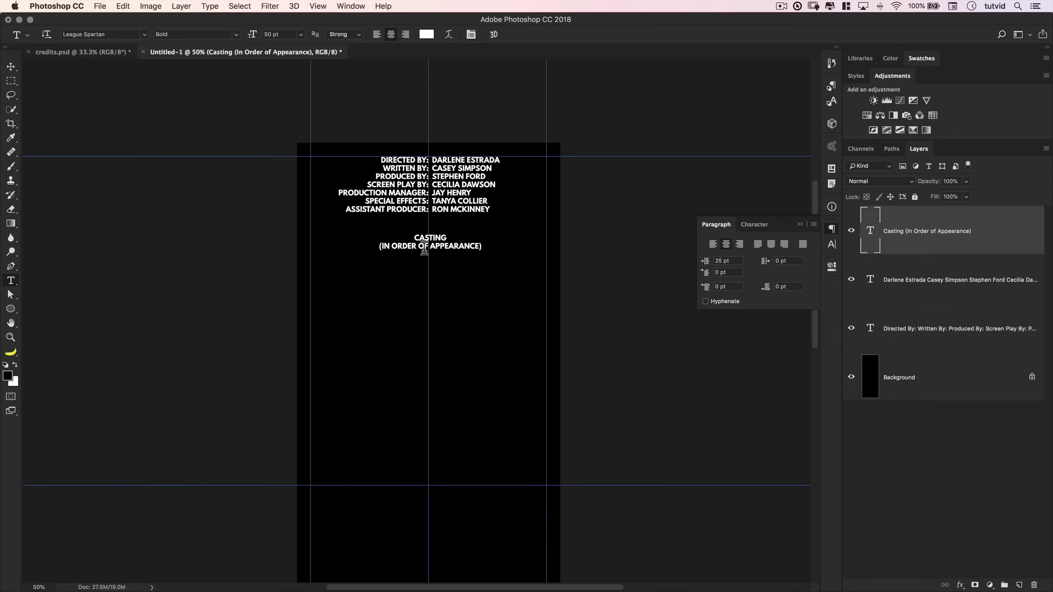
# - Set the casting heading's font size to 26 pt
pyautogui.click(756, 225)
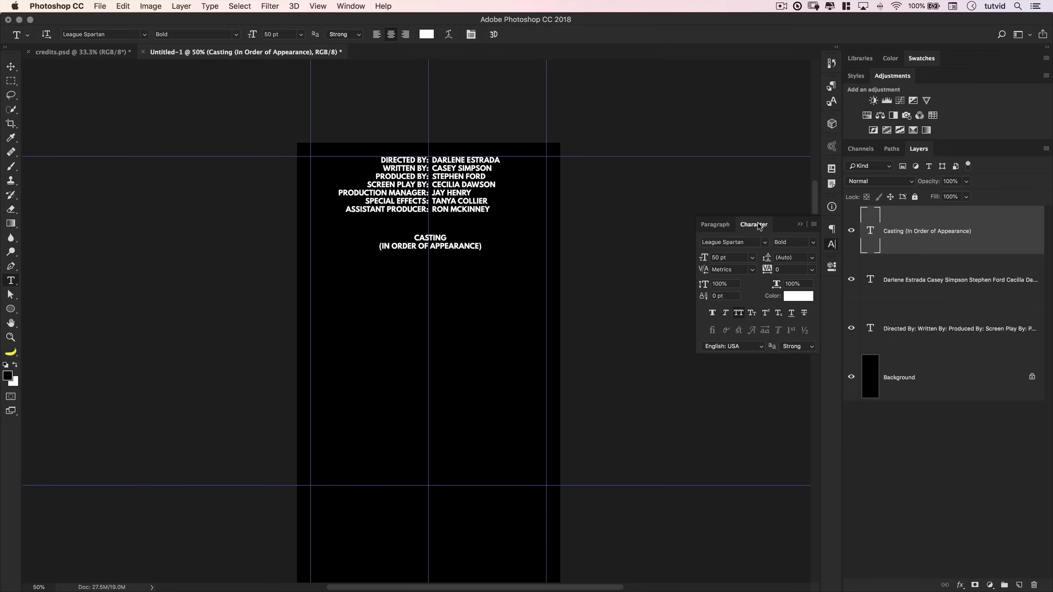
pyautogui.click(731, 257)
pyautogui.write('24')
pyautogui.press('Tab')
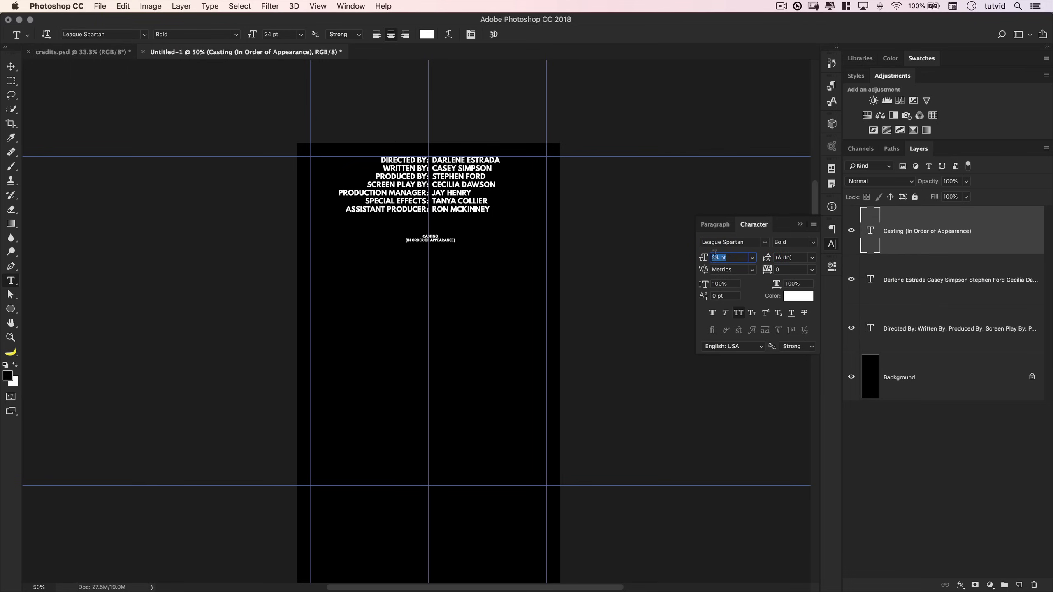
pyautogui.write('26')
pyautogui.press('Tab')
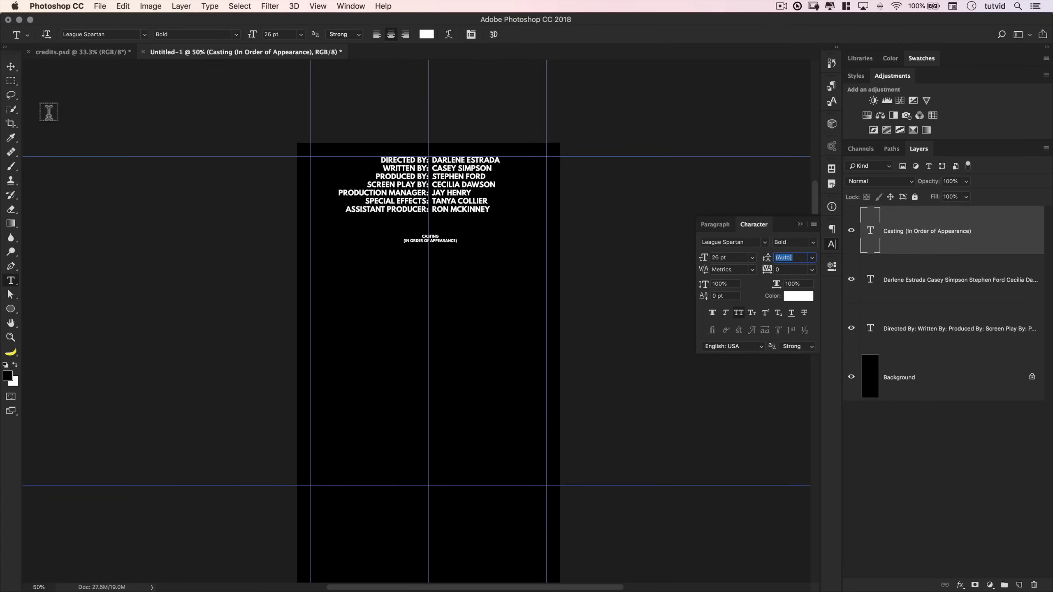
pyautogui.write('2')
pyautogui.press('Escape')
pyautogui.press('z')
pyautogui.click(438, 239)
pyautogui.click(438, 240)
pyautogui.scroll(-3, 438, 240)
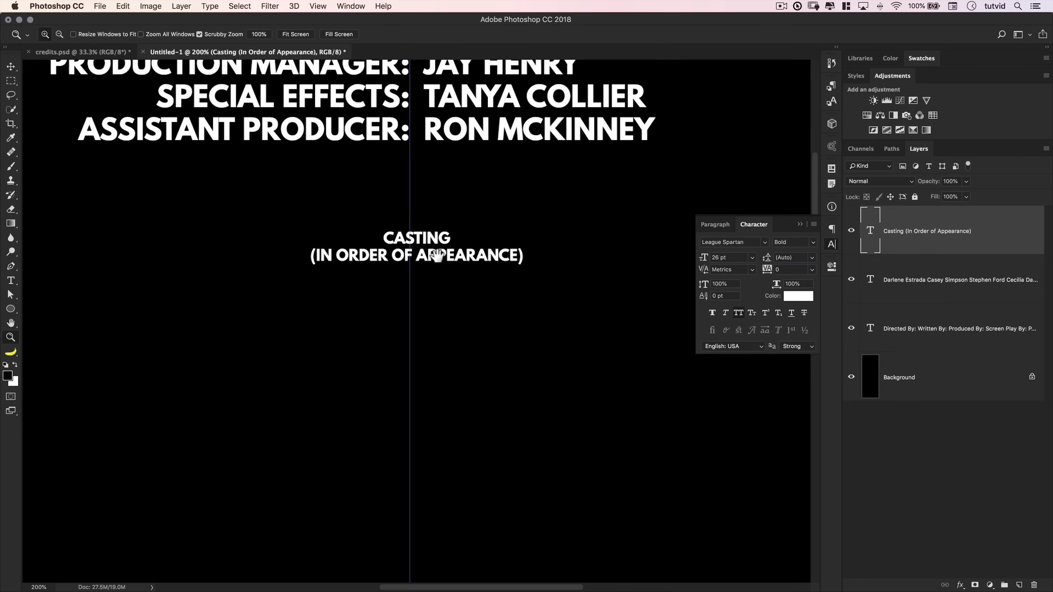
pyautogui.scroll(3, 441, 348)
pyautogui.moveTo(423, 282); pyautogui.dragTo(430, 324)
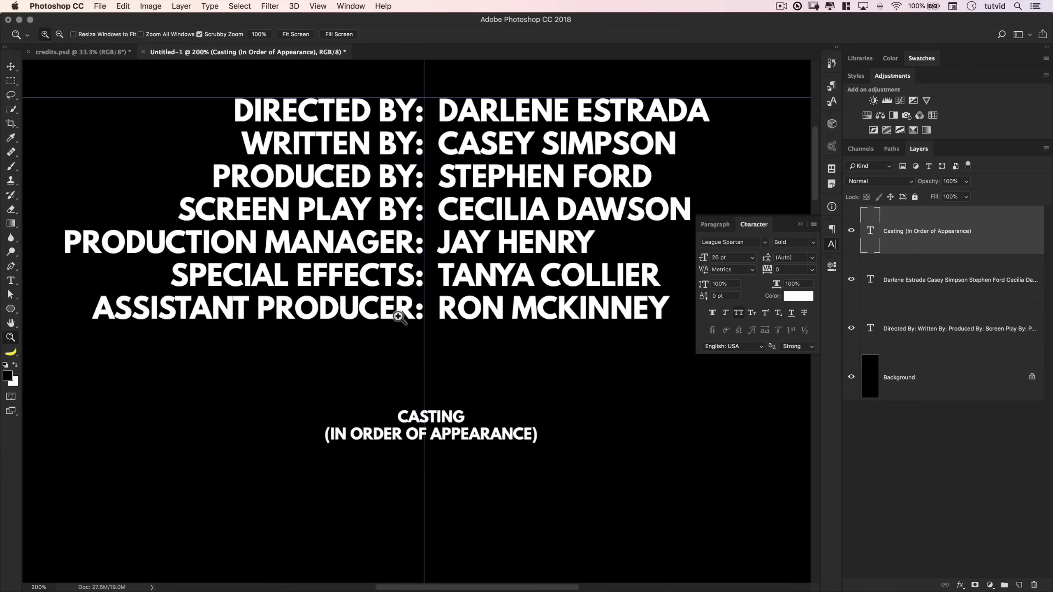
pyautogui.press('v')
pyautogui.moveTo(453, 433); pyautogui.dragTo(464, 339)
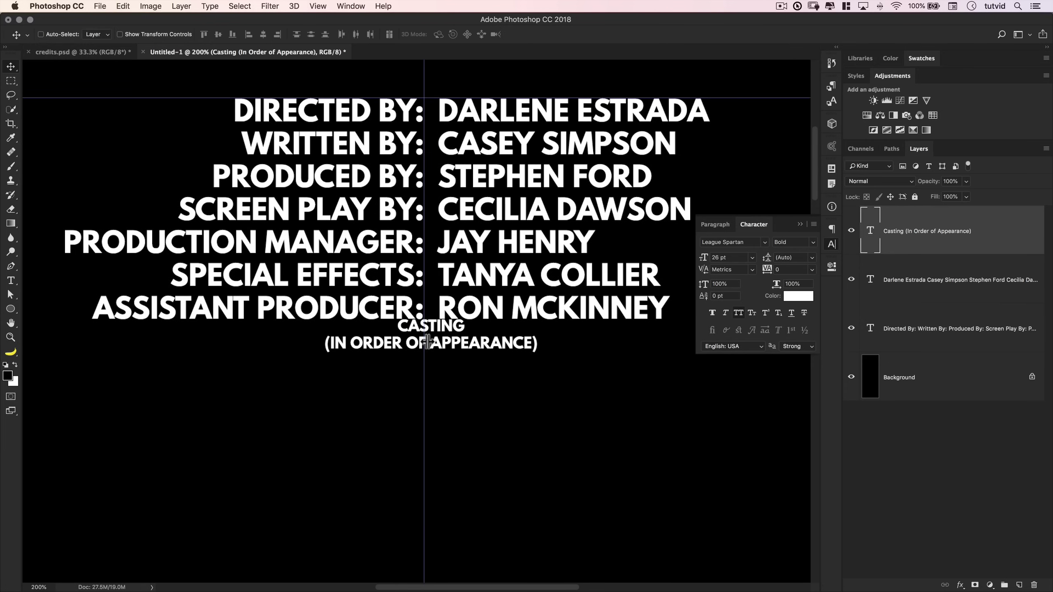
pyautogui.scroll(-5, 448, 385)
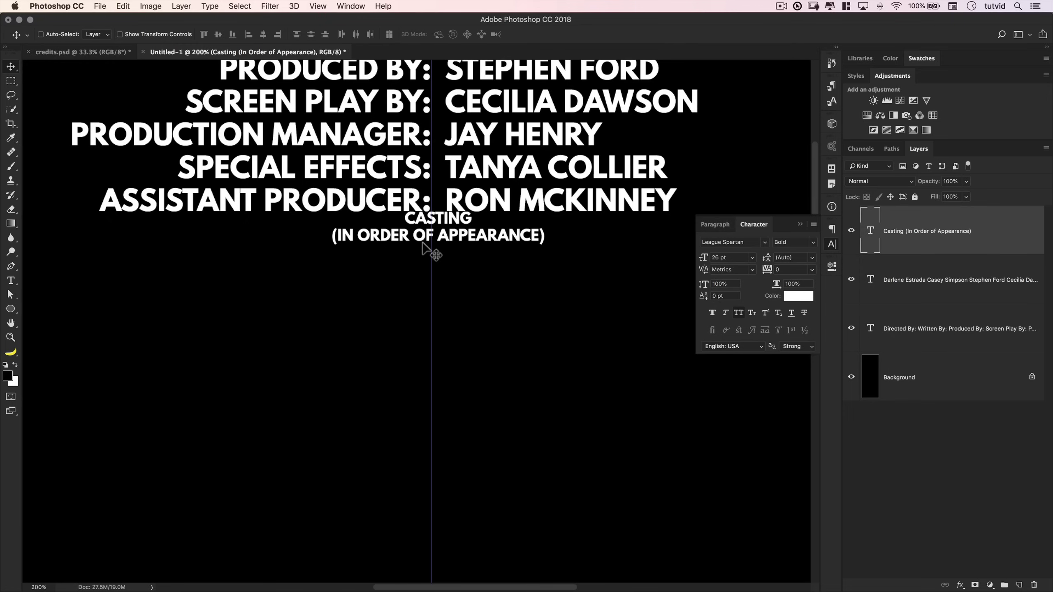
pyautogui.hotkey('shift', 'Down')
pyautogui.hotkey('shift', 'Down')
pyautogui.hotkey('shift', 'Down')
pyautogui.hotkey('shift', 'Down')
pyautogui.hotkey('shift', 'Down')
pyautogui.hotkey('shift', 'Down')
pyautogui.hotkey('shift', 'Down')
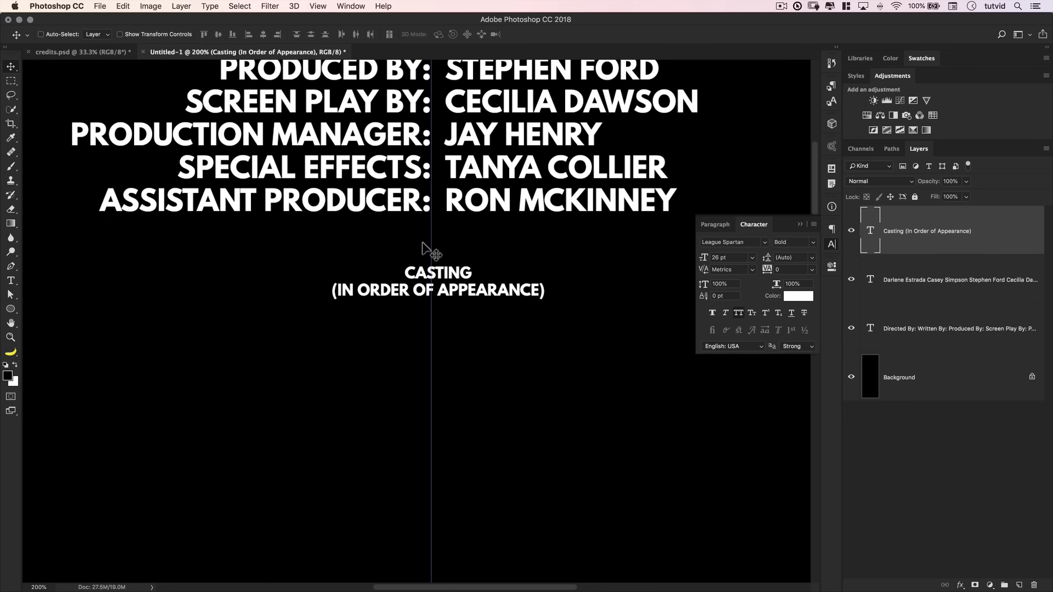
pyautogui.hotkey('shift', 'Down')
pyautogui.hotkey('shift', 'Down')
pyautogui.hotkey('shift', 'Down')
pyautogui.hotkey('shift', 'Down')
pyautogui.hotkey('shift', 'Down')
pyautogui.hotkey('shift', 'Down')
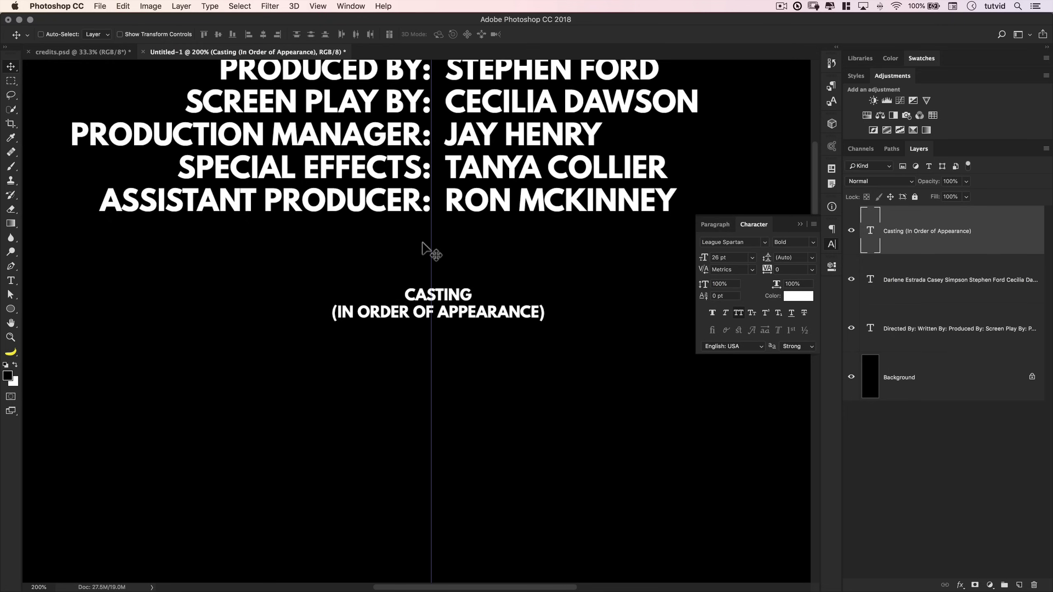
# - Zoom out and check the Casting heading's gap on the full page
pyautogui.press('super+minus')
pyautogui.press('super+minus')
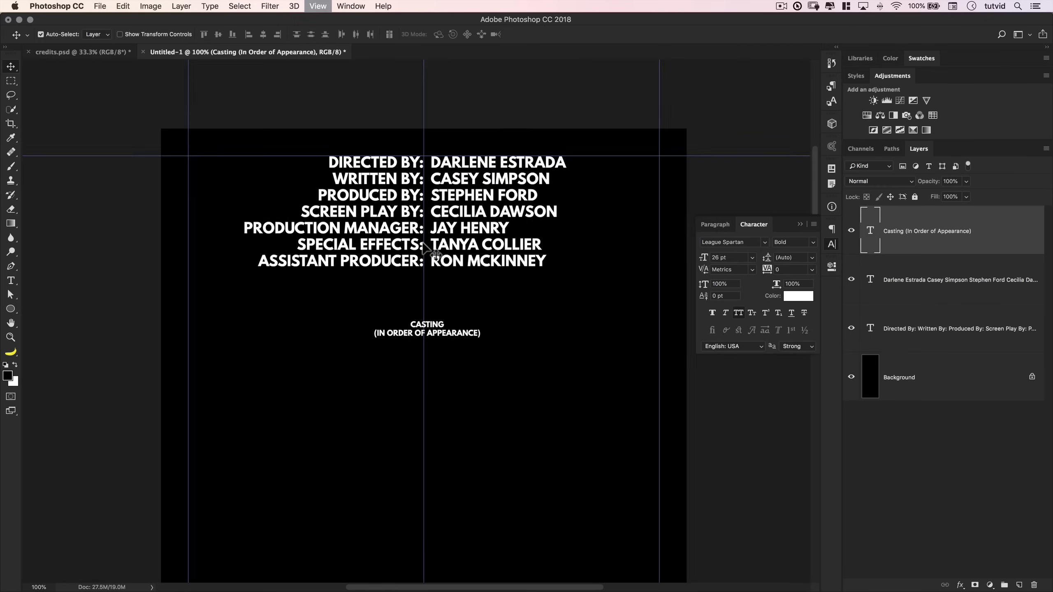
pyautogui.moveTo(492, 318); pyautogui.dragTo(479, 313)
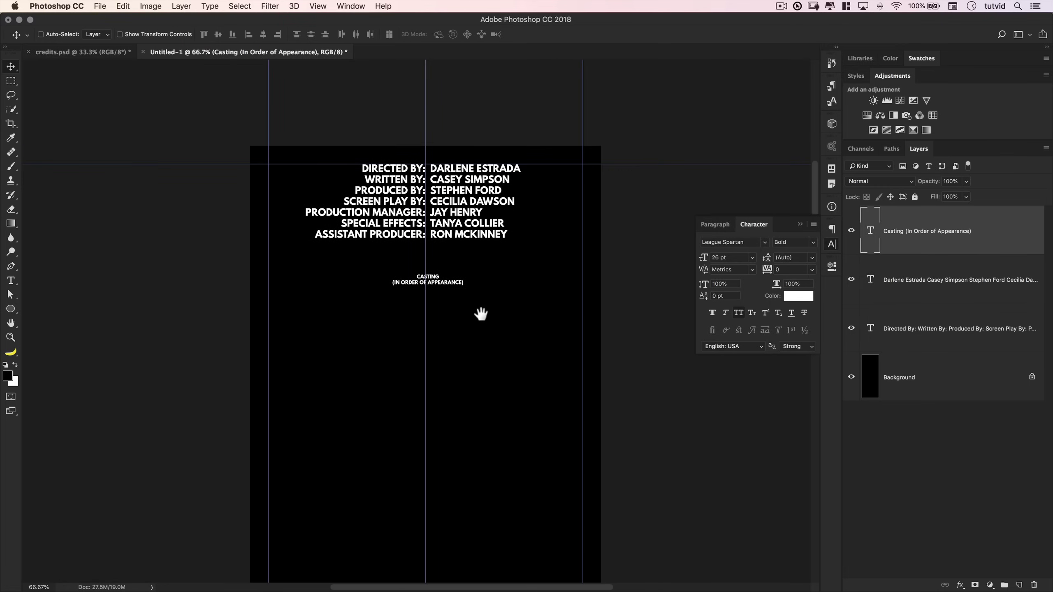
pyautogui.press('z')
pyautogui.click(439, 277)
pyautogui.moveTo(439, 277); pyautogui.dragTo(476, 268)
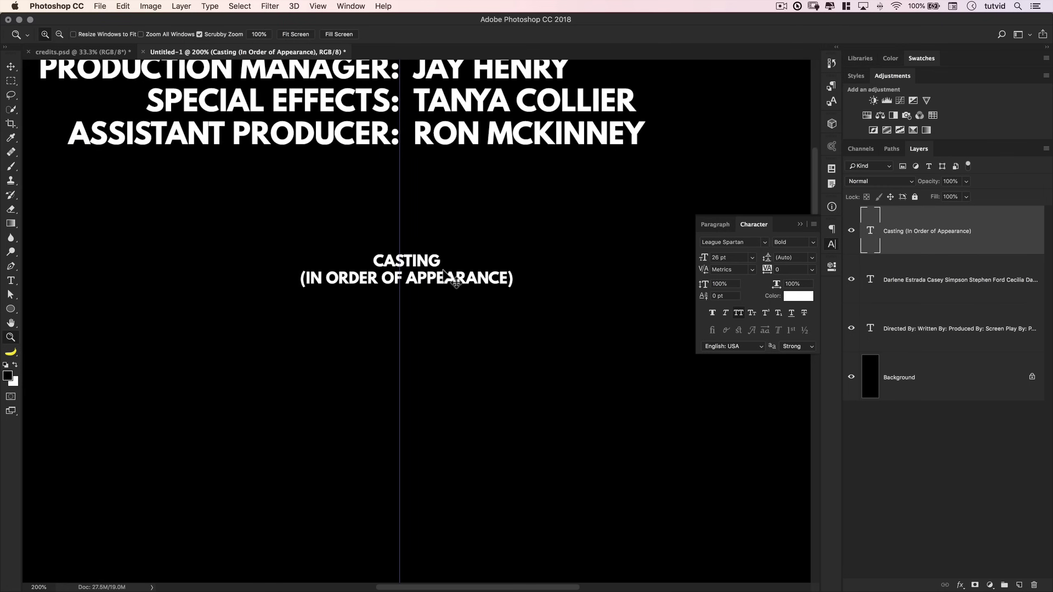
pyautogui.press('super+minus')
pyautogui.press('super+minus')
pyautogui.moveTo(440, 301); pyautogui.dragTo(450, 212)
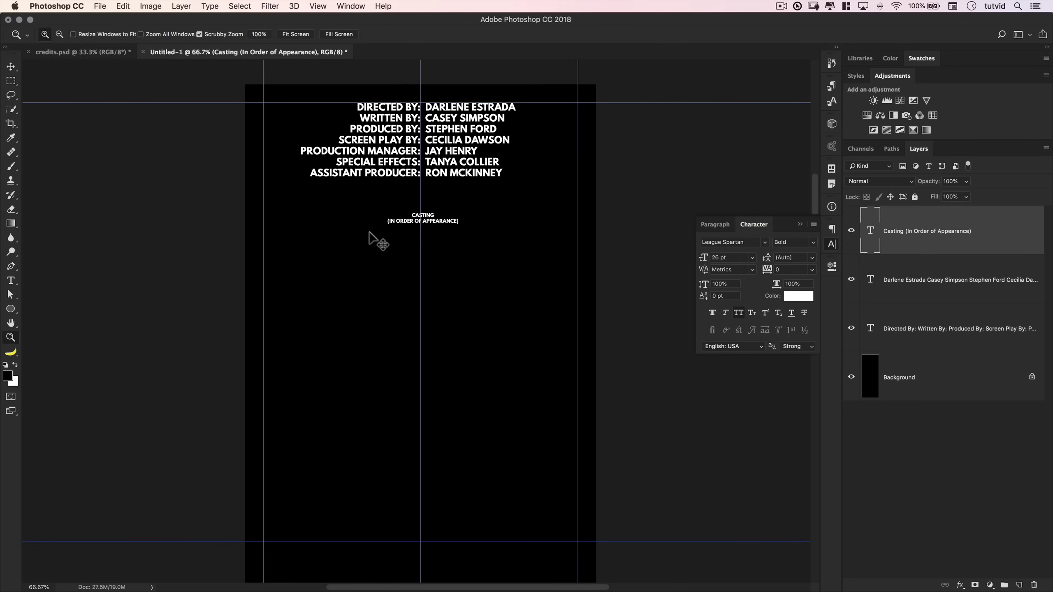
pyautogui.press('super+Tab')
# - Copy the character name lines, Jackson to Young Skateboarder, from the TextEdit notes
pyautogui.scroll(-3, 100, 276)
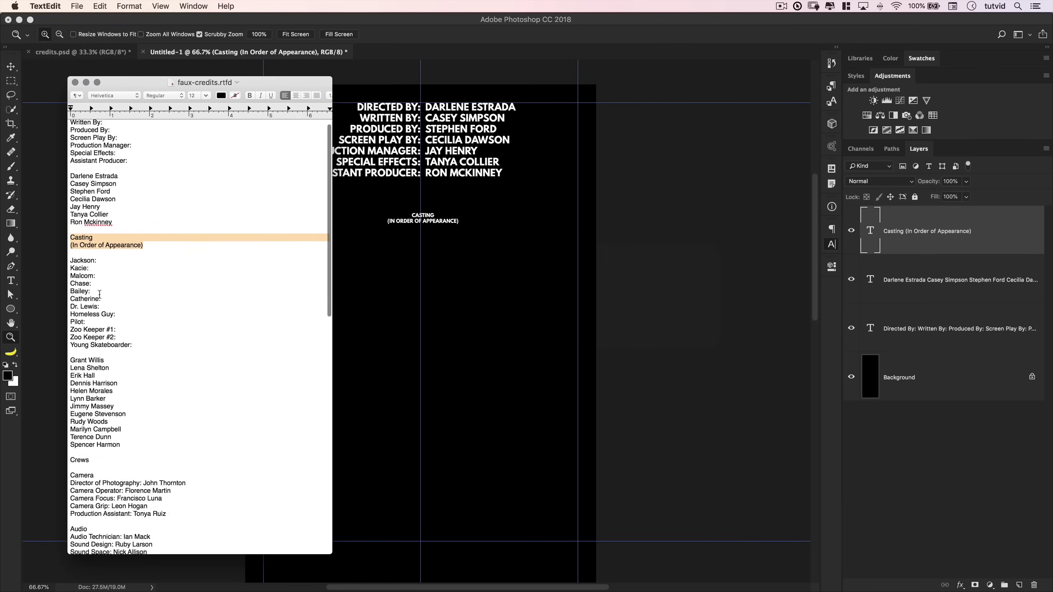
pyautogui.moveTo(140, 306); pyautogui.dragTo(69, 223)
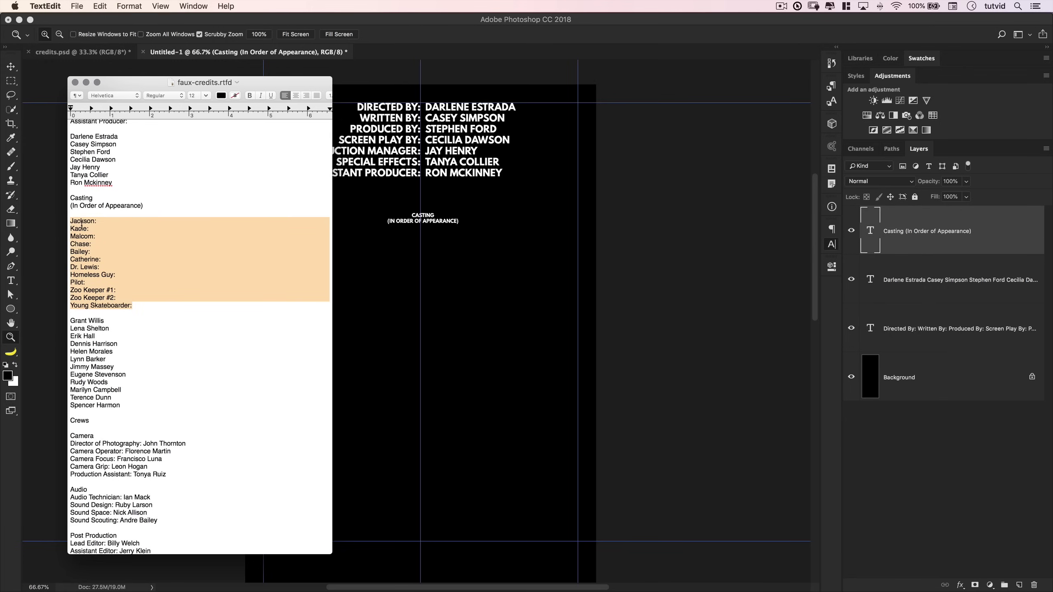
pyautogui.press('super+c')
pyautogui.press('super+Tab')
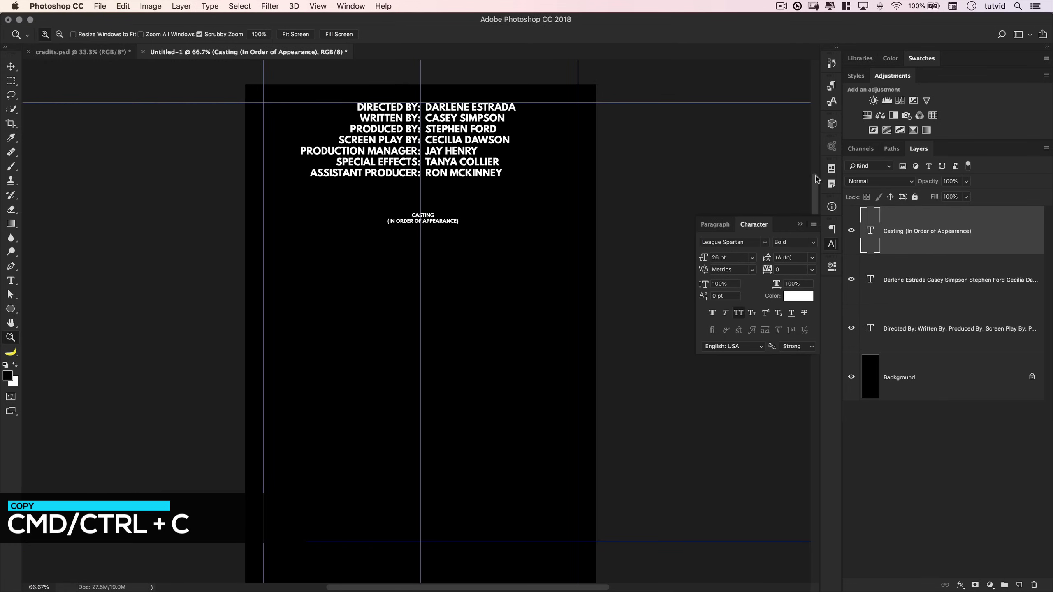
pyautogui.click(907, 286)
pyautogui.keyDown('shift'); pyautogui.click(921, 326); pyautogui.keyUp('shift')
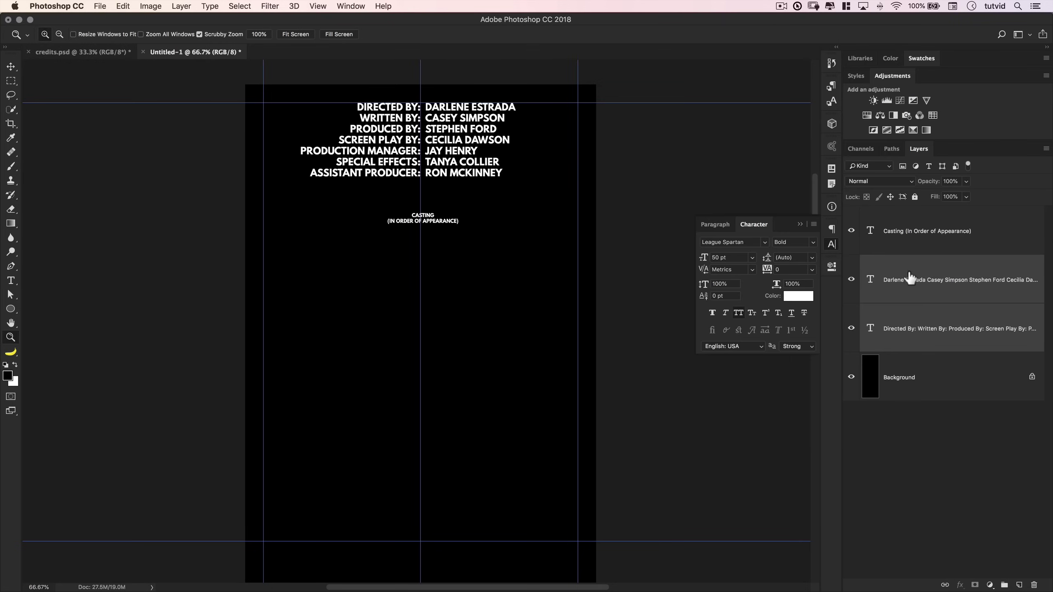
pyautogui.click(940, 285)
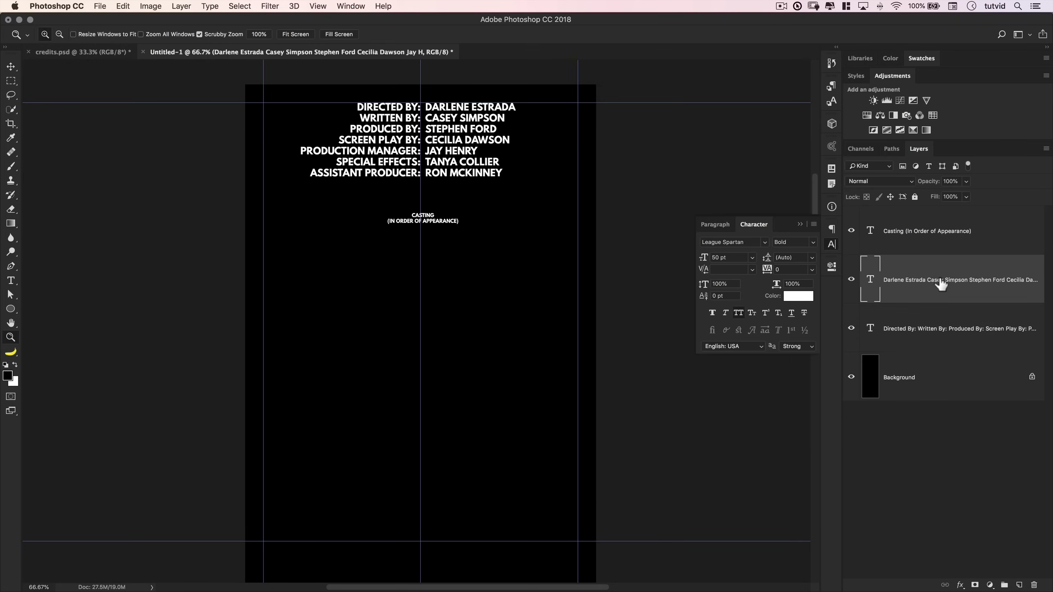
pyautogui.keyDown('shift'); pyautogui.click(933, 315); pyautogui.keyUp('shift')
pyautogui.press('alt')
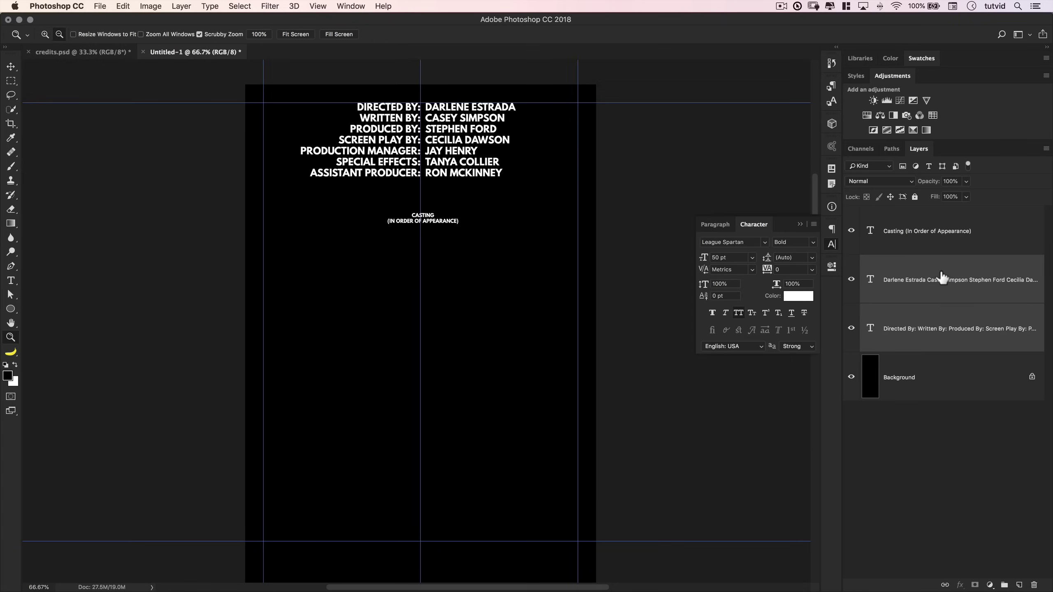
pyautogui.moveTo(942, 277); pyautogui.dragTo(940, 216)
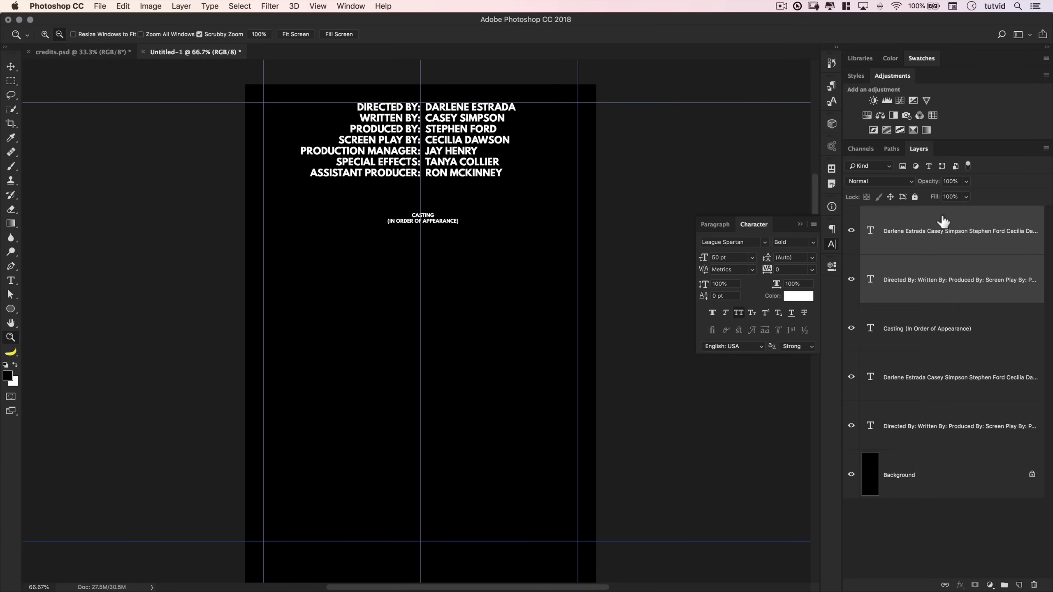
pyautogui.click(915, 384)
pyautogui.click(921, 414)
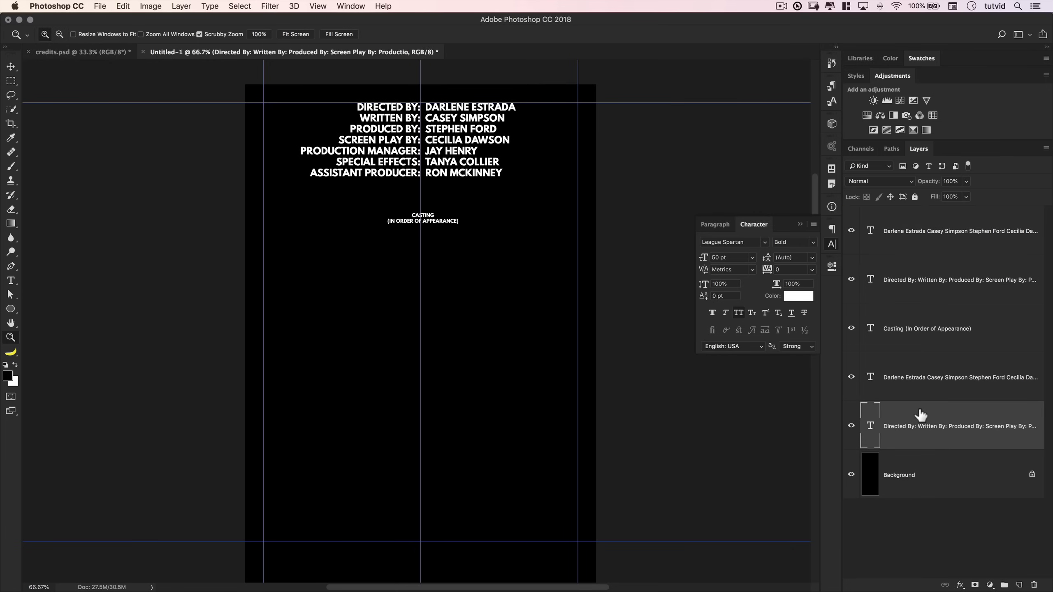
pyautogui.click(919, 399)
pyautogui.click(927, 446)
pyautogui.click(917, 380)
pyautogui.click(926, 395)
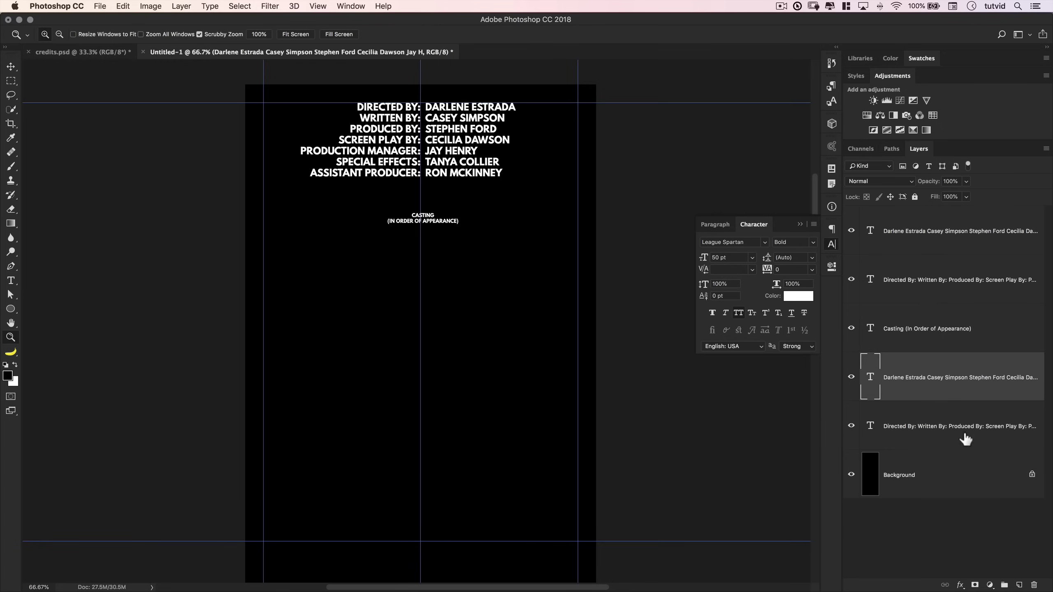
# - Drag both copied credit layers below CASTING, then nudge them down twice with Shift+Down
pyautogui.click(917, 274)
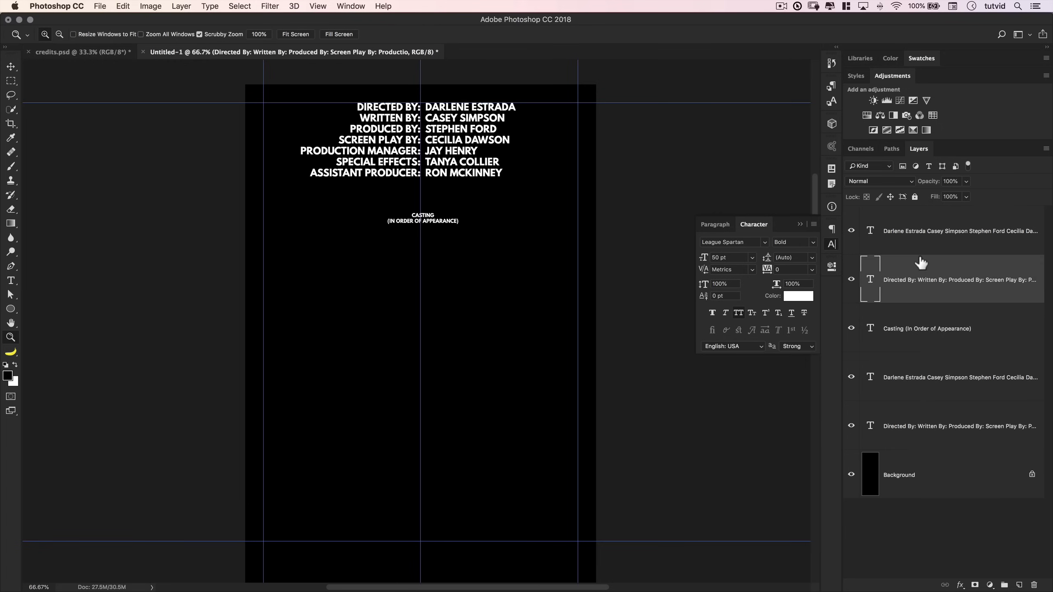
pyautogui.keyDown('shift'); pyautogui.click(921, 248); pyautogui.keyUp('shift')
pyautogui.press('v')
pyautogui.moveTo(437, 148); pyautogui.dragTo(442, 276)
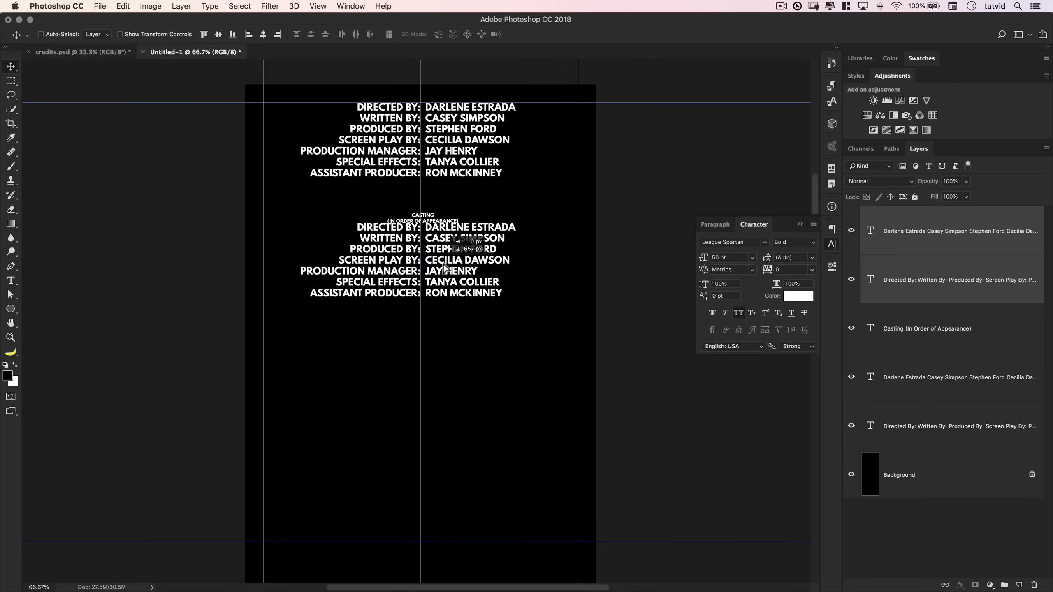
pyautogui.press('z')
pyautogui.moveTo(429, 228); pyautogui.dragTo(428, 223)
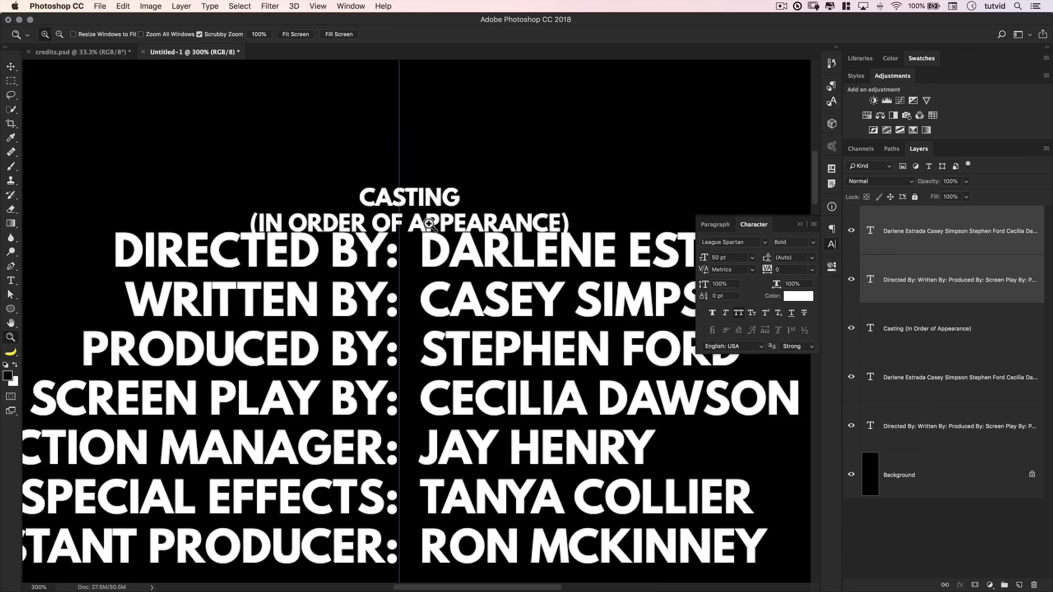
pyautogui.press('v')
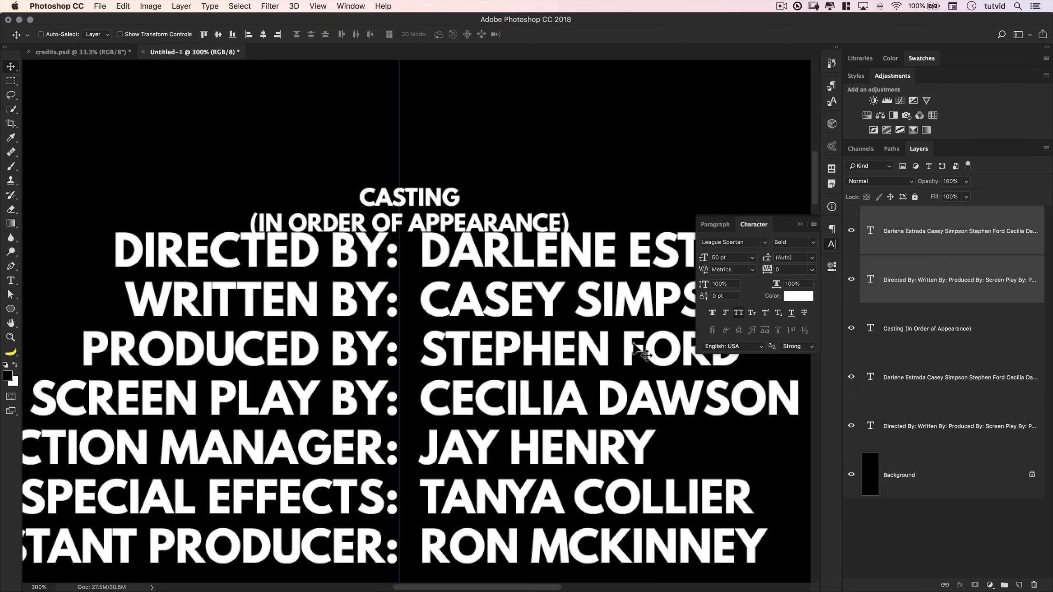
pyautogui.hotkey('shift', 'Down')
pyautogui.hotkey('shift', 'Down')
pyautogui.hotkey('shift', 'Down')
pyautogui.hotkey('shift', 'Down')
pyautogui.hotkey('shift', 'Down')
pyautogui.hotkey('shift', 'Down')
pyautogui.hotkey('shift', 'Down')
pyautogui.hotkey('shift', 'Down')
pyautogui.hotkey('shift', 'Down')
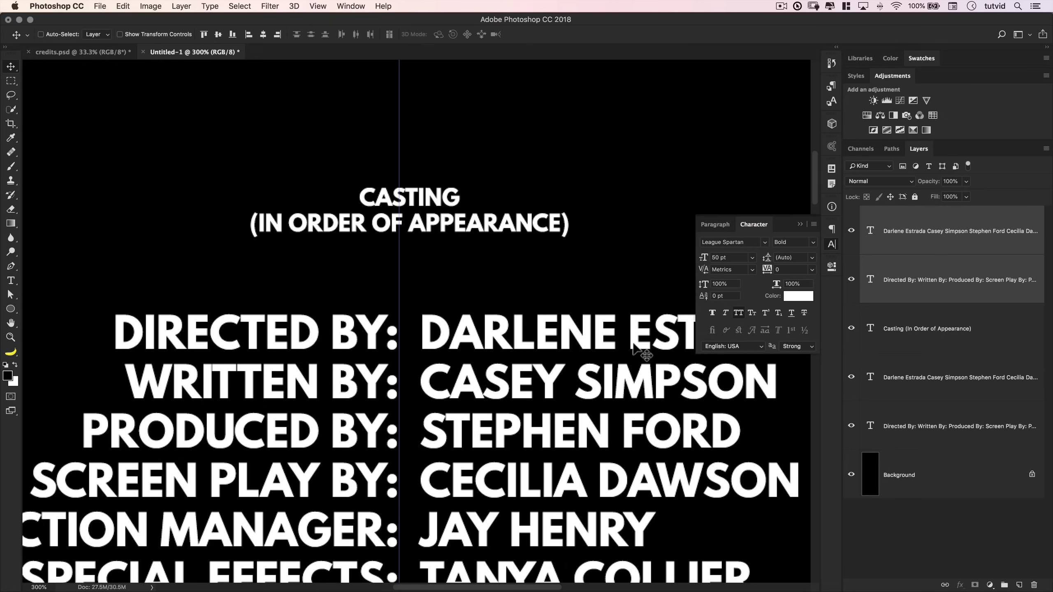
pyautogui.hotkey('shift', 'Down')
pyautogui.hotkey('shift', 'Down')
pyautogui.hotkey('shift', 'Down')
pyautogui.hotkey('shift', 'Down')
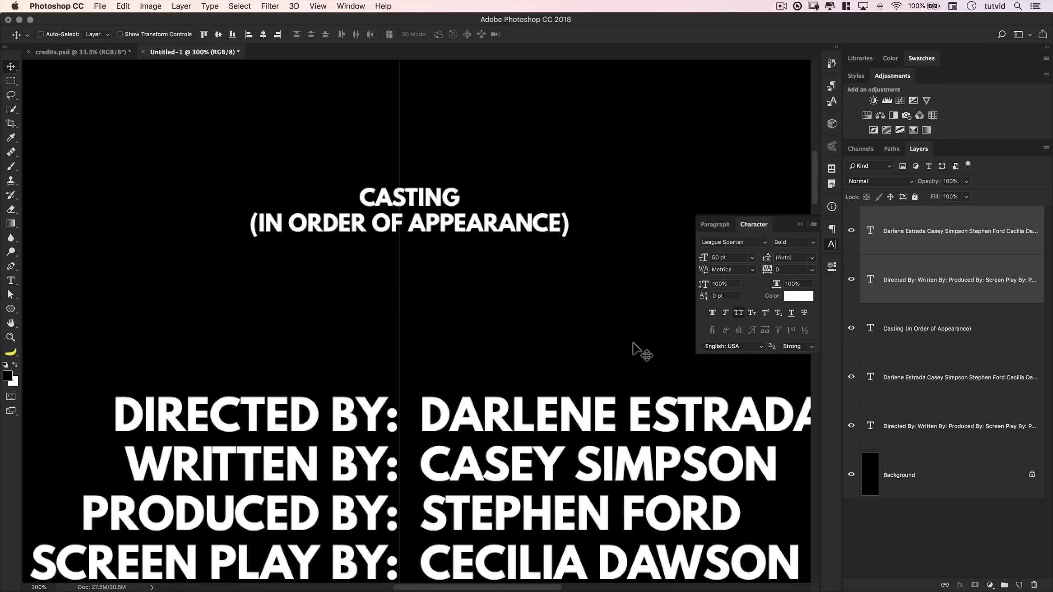
pyautogui.press('super+minus')
pyautogui.press('super+minus')
pyautogui.press('super+minus')
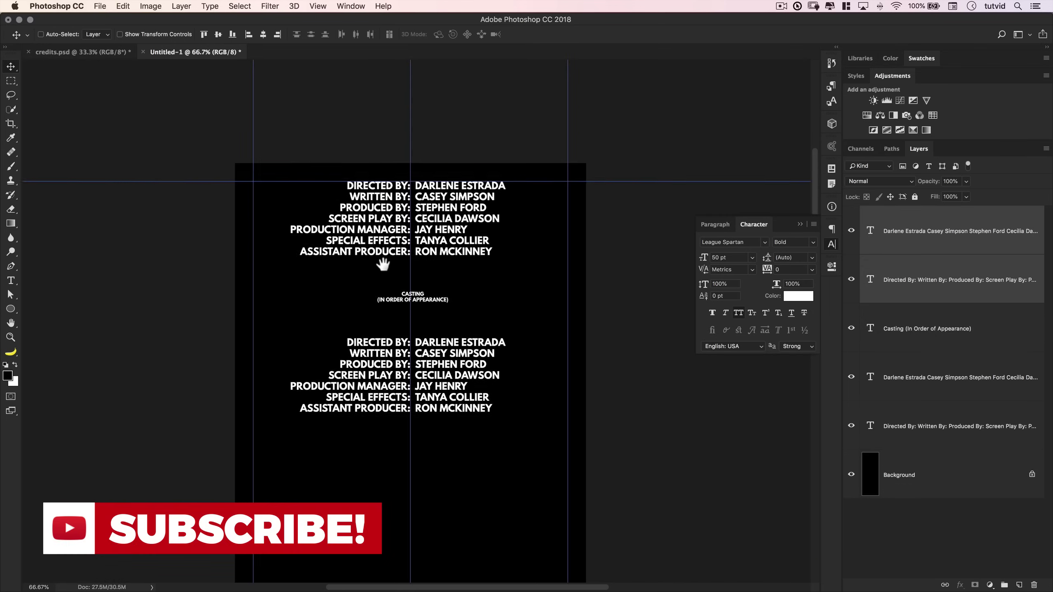
pyautogui.scroll(-3, 429, 202)
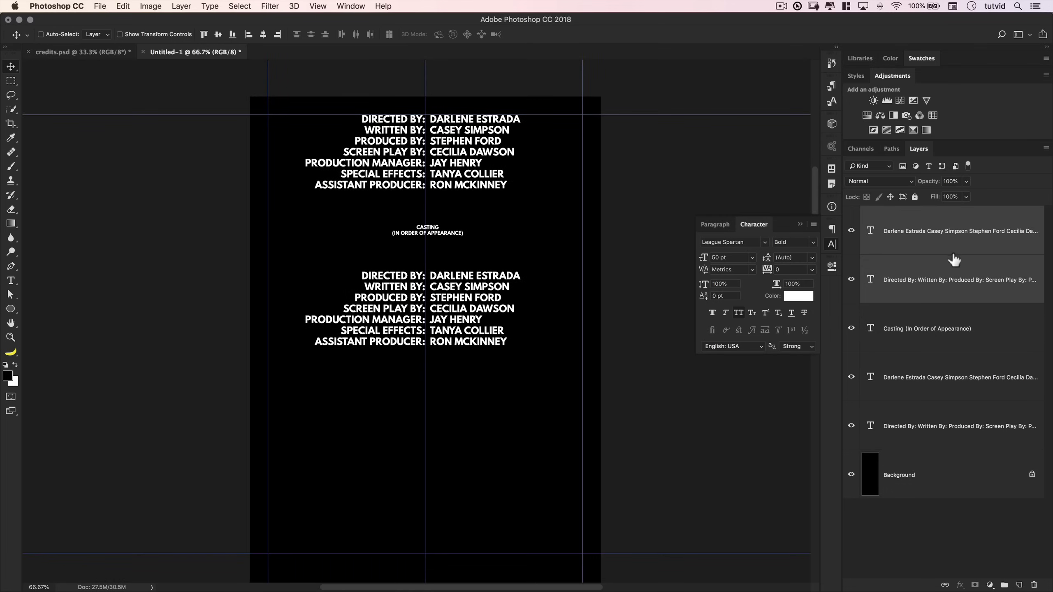
pyautogui.click(992, 250)
# - Replace the copied role labels with the pasted character names and commit
pyautogui.click(873, 282)
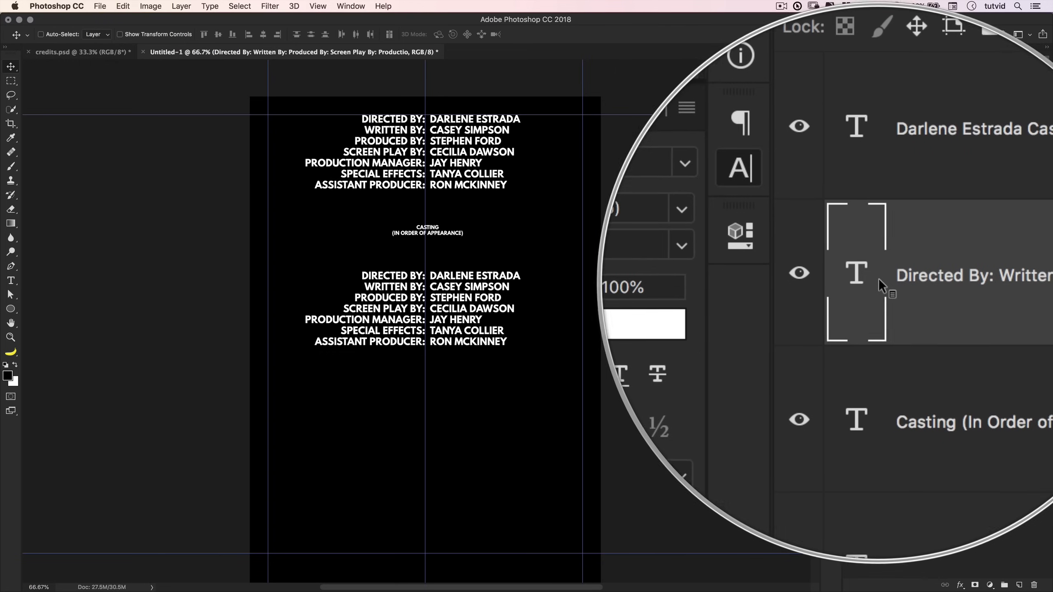
pyautogui.doubleClick(875, 287)
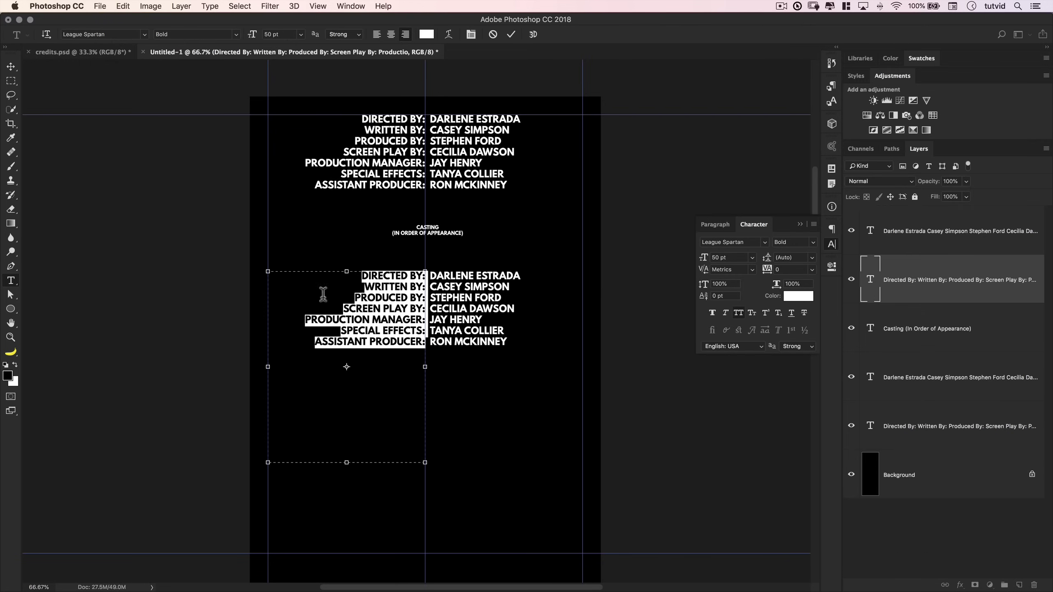
pyautogui.press('super+v')
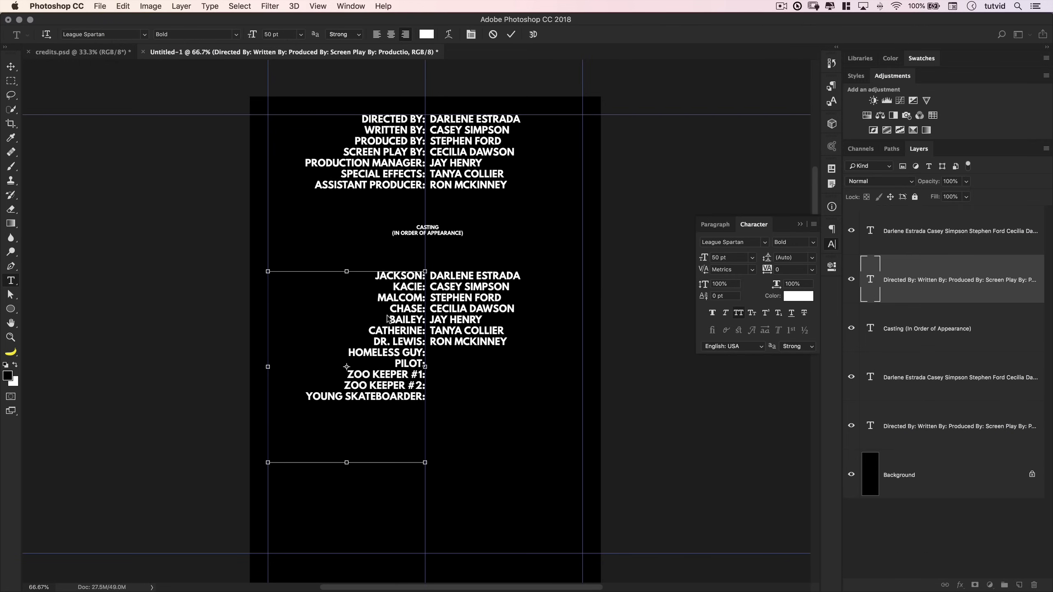
pyautogui.click(512, 35)
pyautogui.press('v')
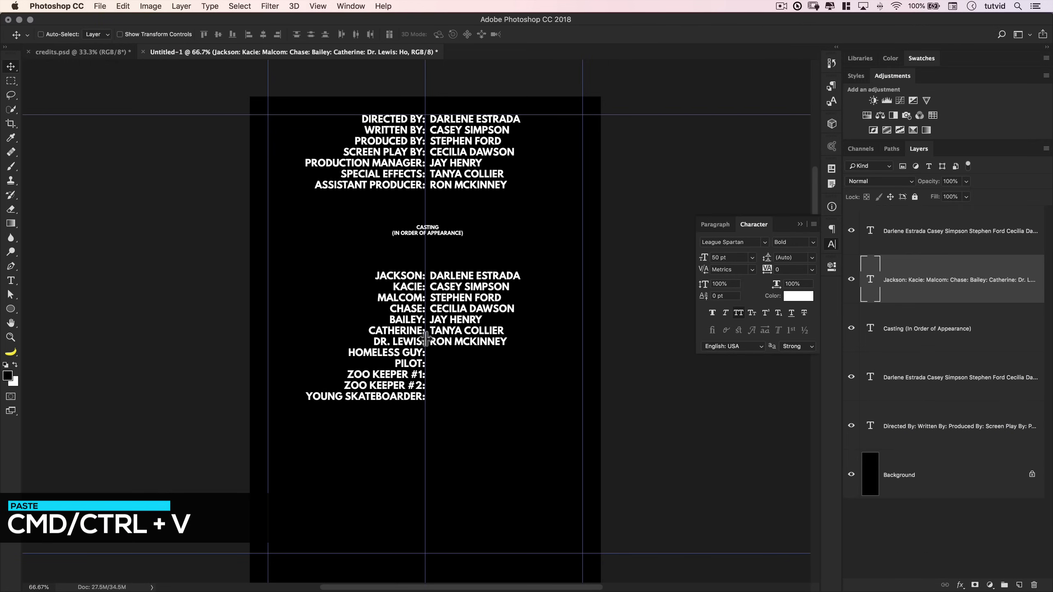
# - Copy the actor names from TextEdit and paste them over the copied names layer
pyautogui.press('super+Tab')
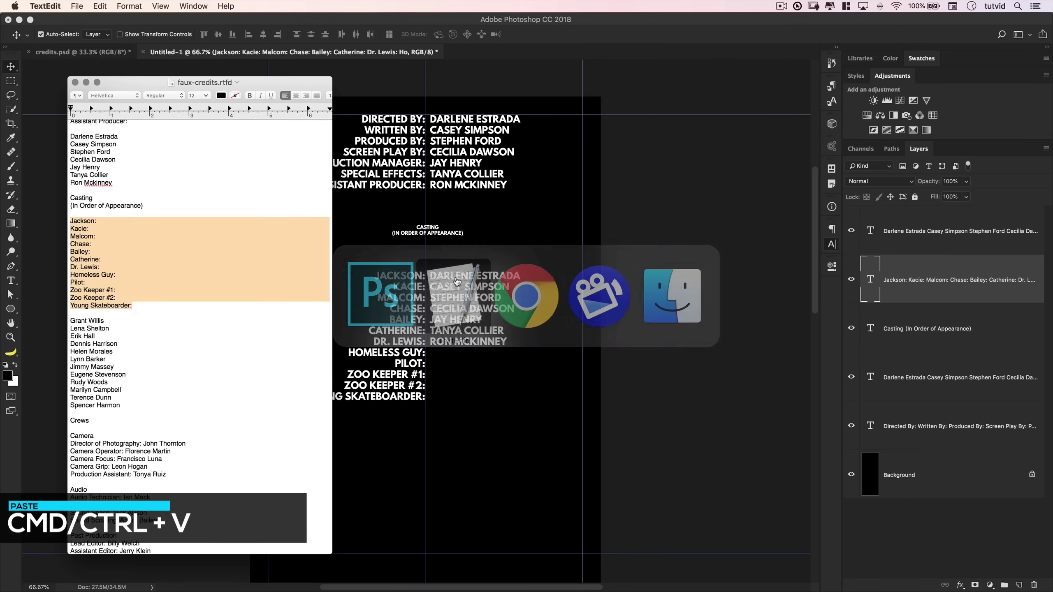
pyautogui.moveTo(72, 322); pyautogui.dragTo(127, 405)
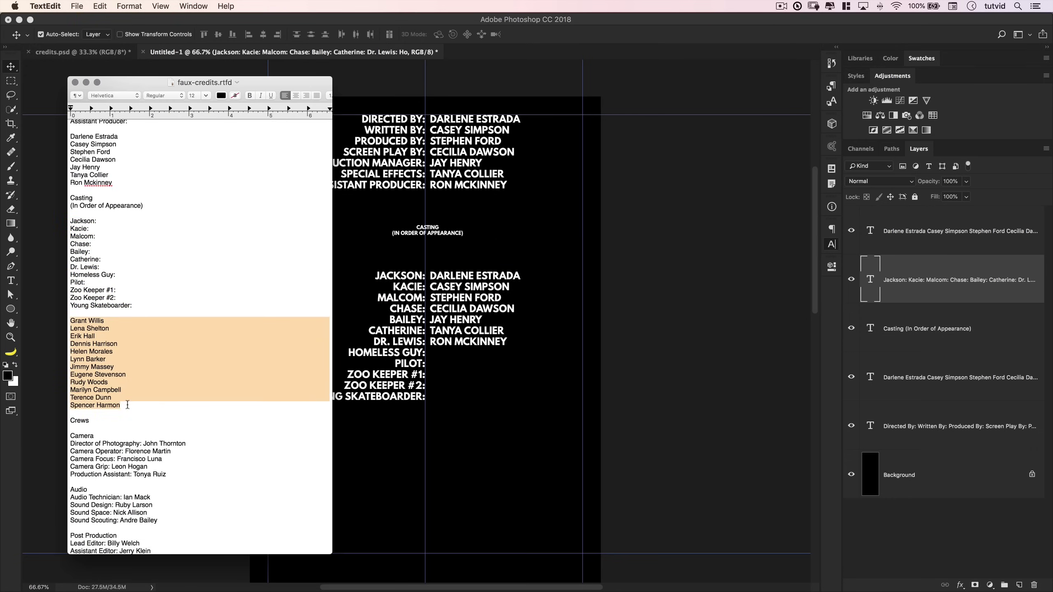
pyautogui.press('super+c')
pyautogui.press('super+Tab')
pyautogui.doubleClick(877, 235)
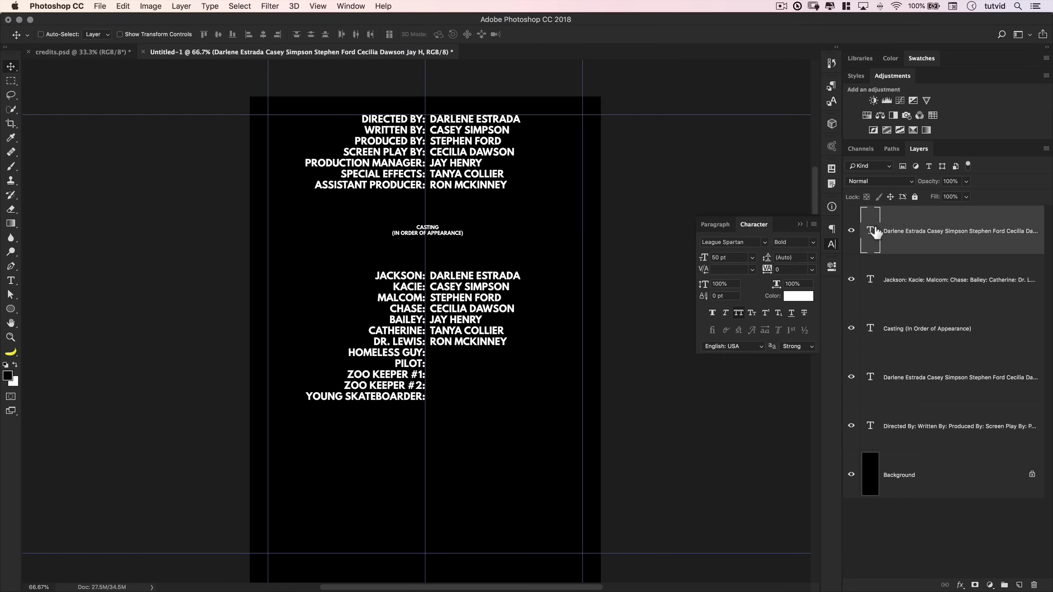
pyautogui.press('super+v')
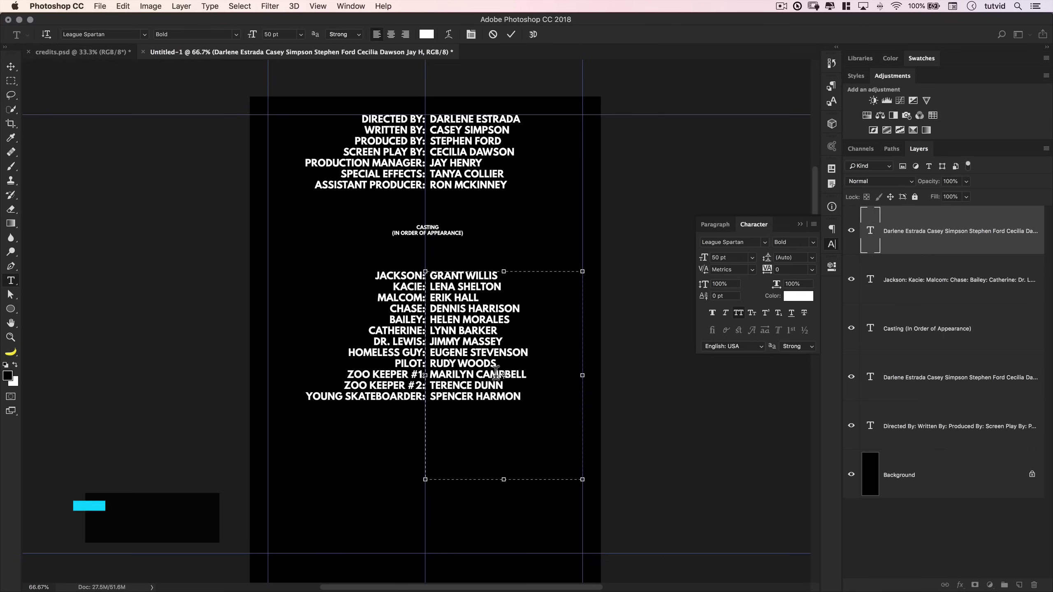
pyautogui.click(512, 34)
pyautogui.press('v')
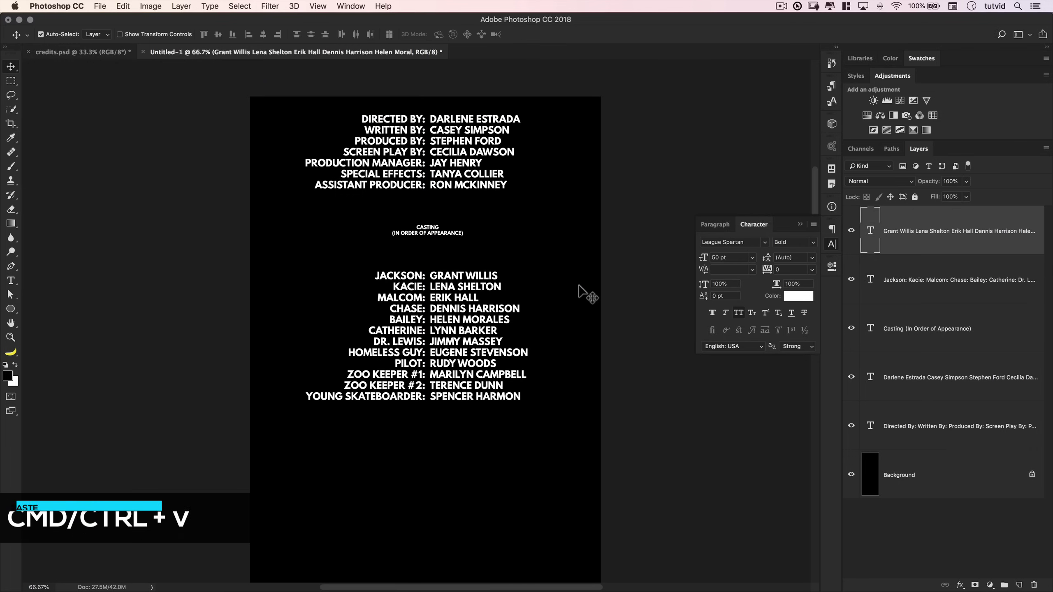
# - Hide the guides with Cmd+; and re-dock the floating document window as a tab
pyautogui.press('super+semicolon')
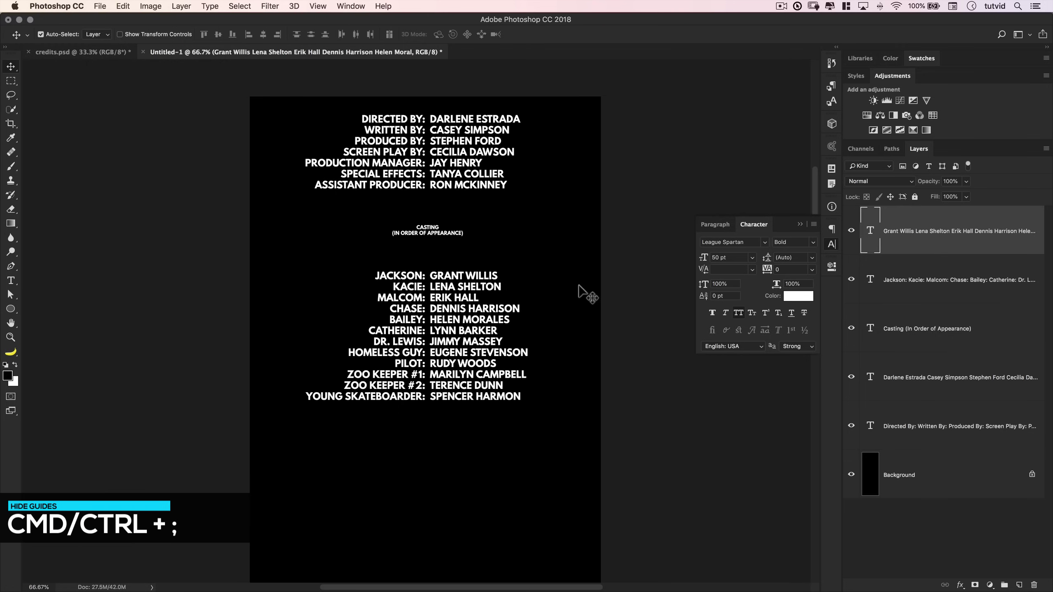
pyautogui.press('super+minus')
pyautogui.press('super+minus')
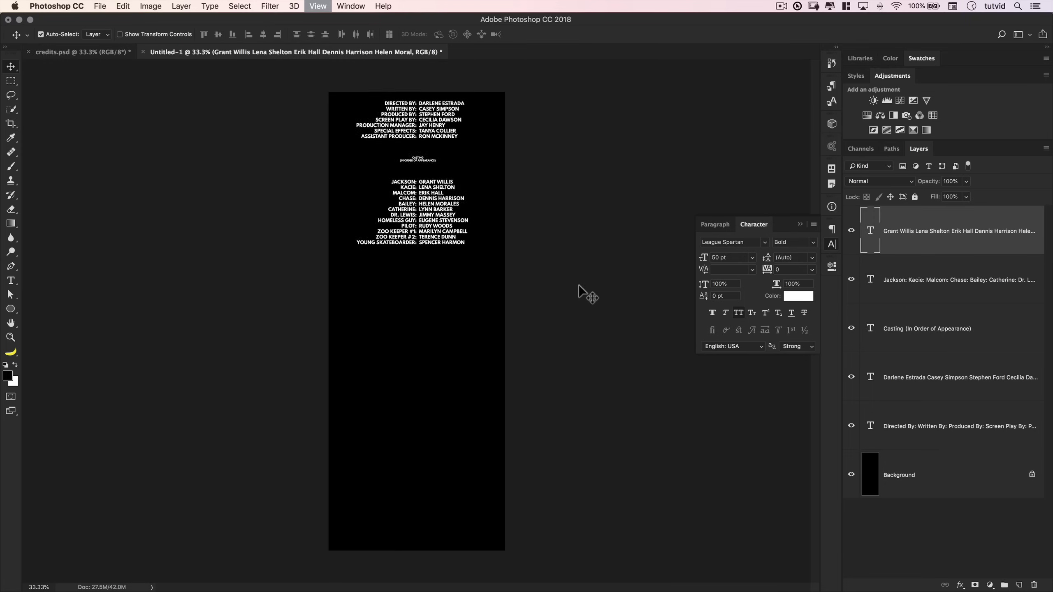
pyautogui.press('super+plus')
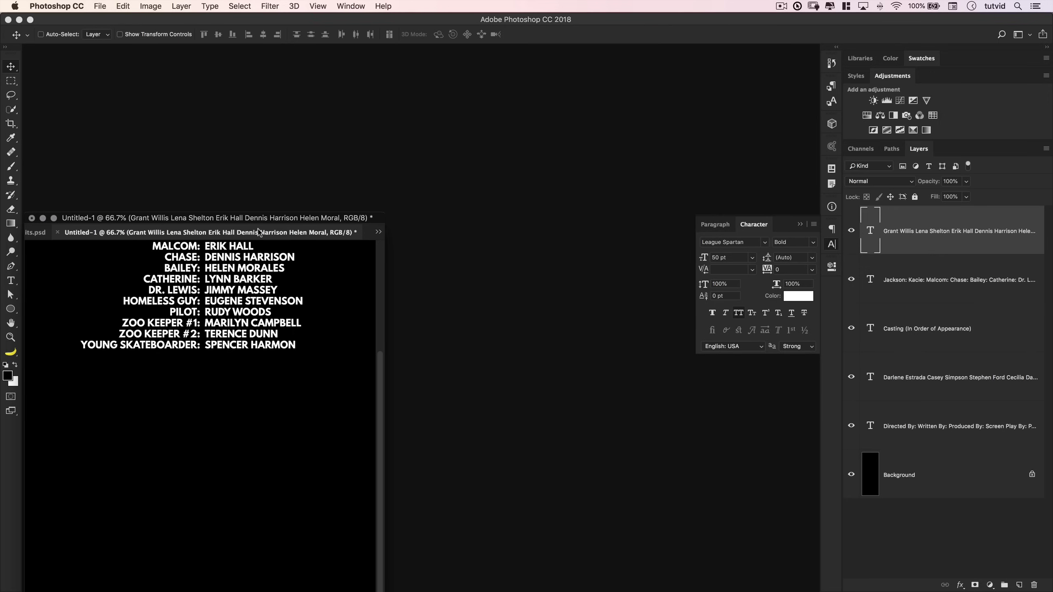
pyautogui.moveTo(258, 232); pyautogui.dragTo(409, 47)
pyautogui.moveTo(464, 219); pyautogui.dragTo(469, 317)
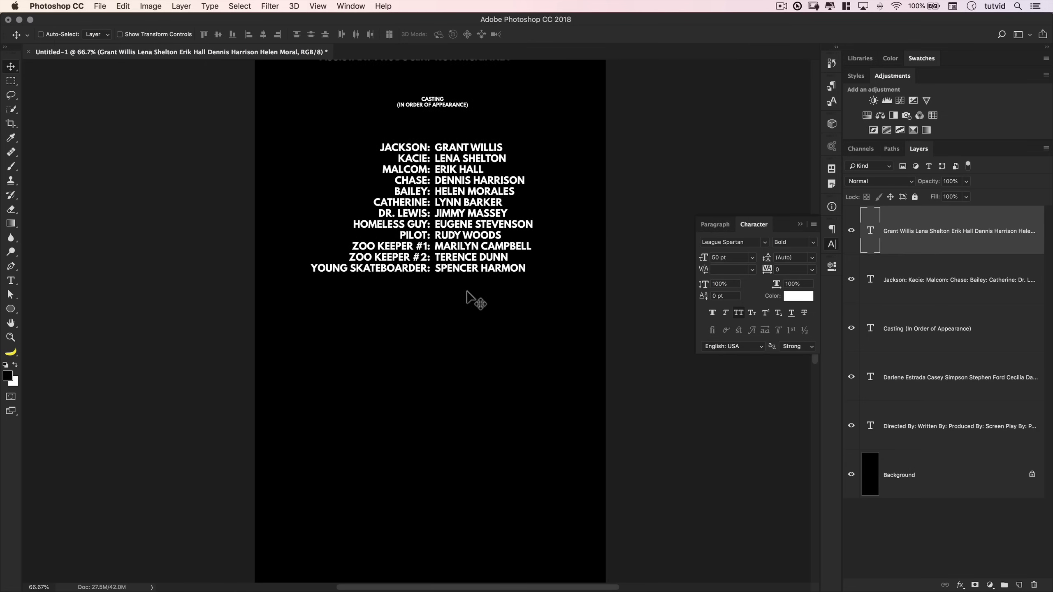
pyautogui.press('super+Tab')
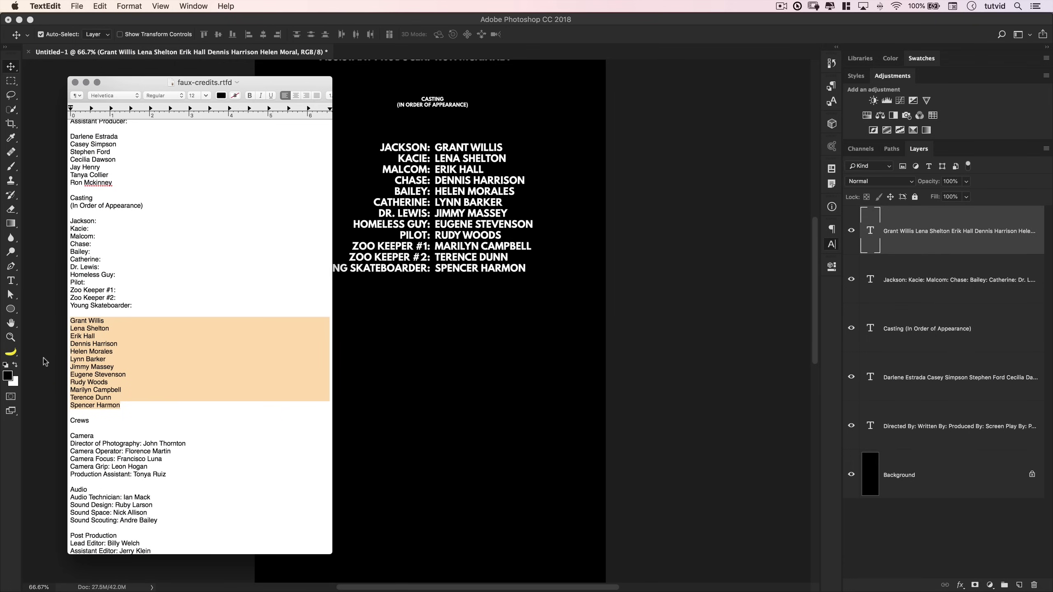
# - Add '(They Make It All Work)' on a new line under Crews and copy both lines
pyautogui.click(93, 421)
pyautogui.press('Return')
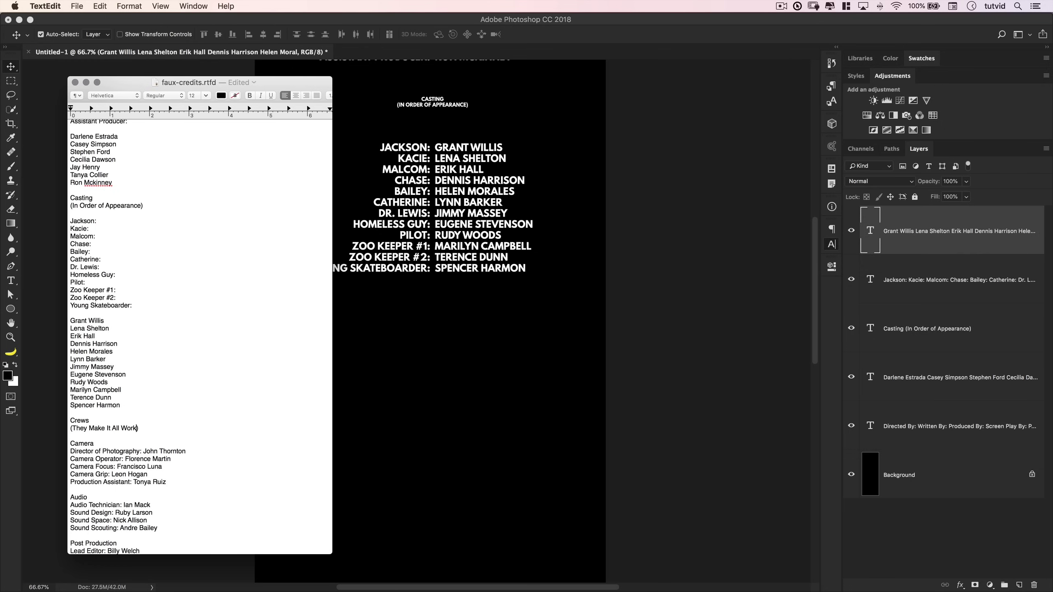
pyautogui.moveTo(148, 426); pyautogui.dragTo(77, 422)
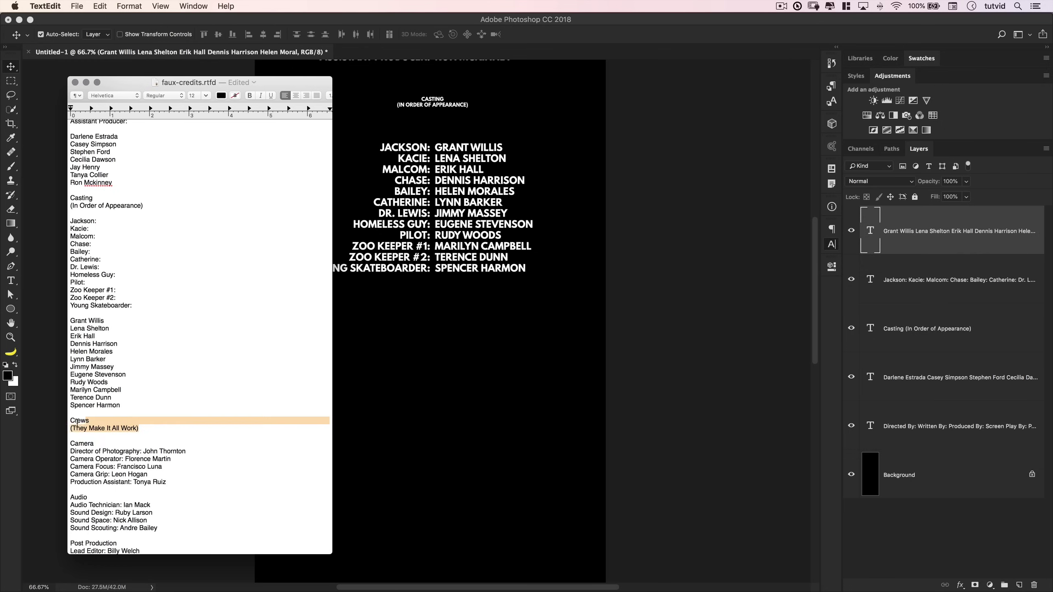
pyautogui.press('cmd+c')
# - Duplicate the Casting heading layer and move the copy below the cast list
pyautogui.click(438, 330)
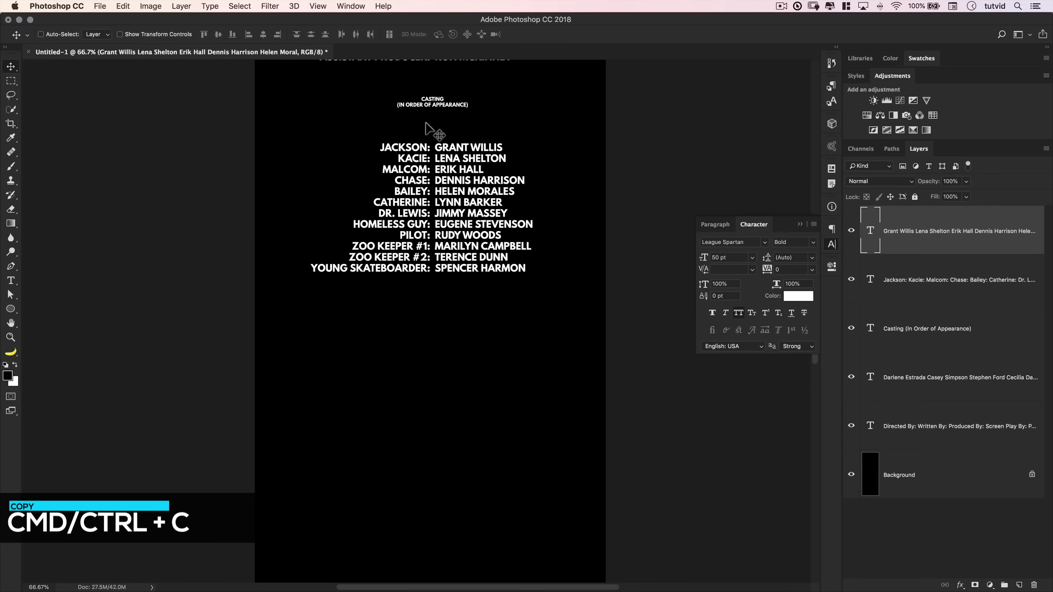
pyautogui.click(928, 342)
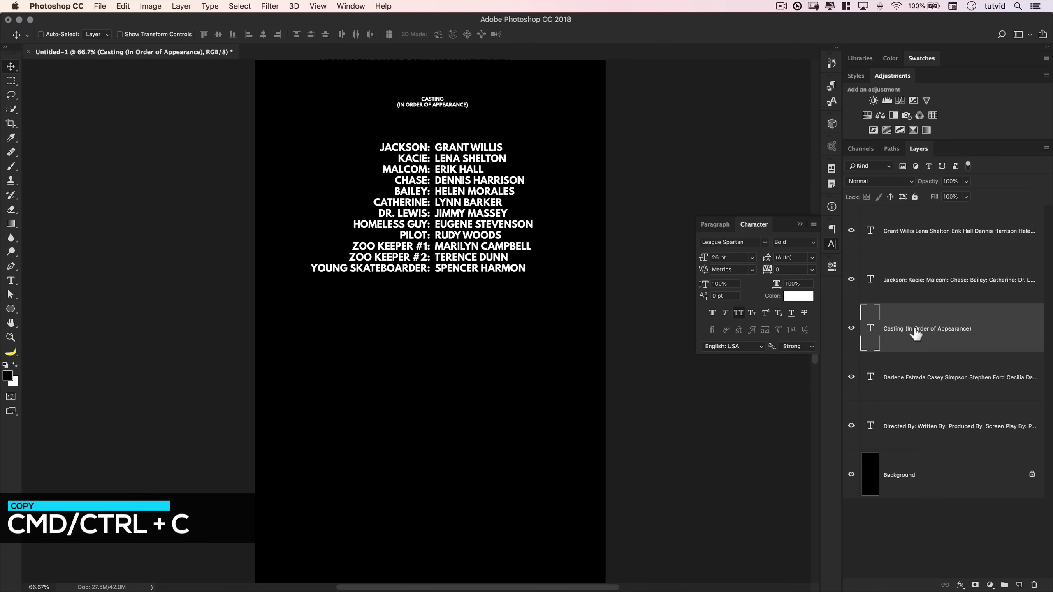
pyautogui.moveTo(897, 330); pyautogui.dragTo(912, 215)
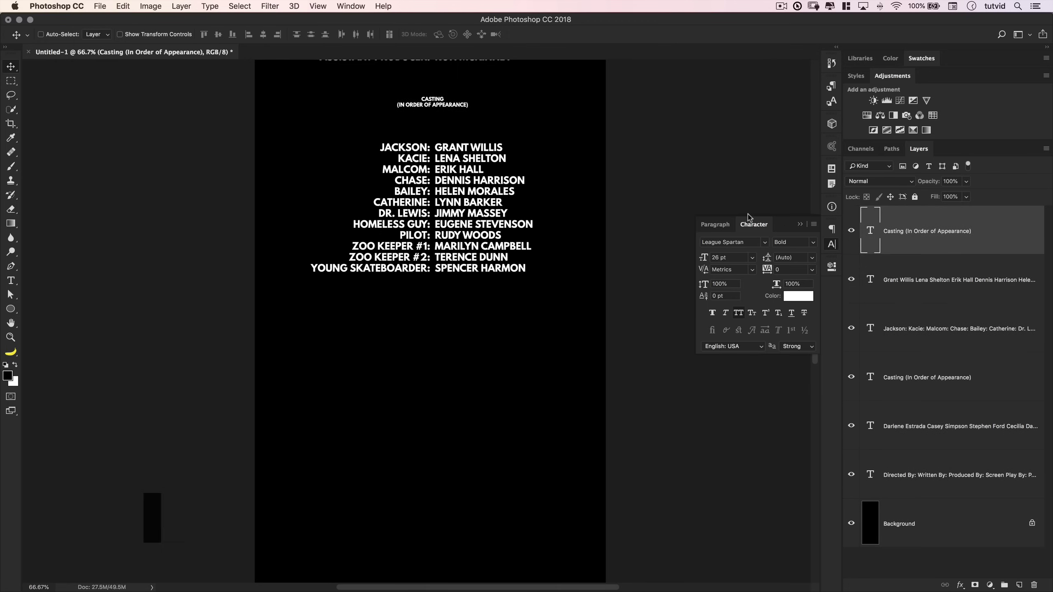
pyautogui.moveTo(434, 88); pyautogui.dragTo(444, 279)
pyautogui.press('Down')
pyautogui.press('Down')
pyautogui.press('Down')
pyautogui.press('Down')
pyautogui.press('Down')
pyautogui.press('Down')
pyautogui.press('Down')
pyautogui.press('Down')
pyautogui.press('Down')
pyautogui.press('Down')
pyautogui.press('Down')
pyautogui.press('Down')
pyautogui.press('Down')
pyautogui.press('Down')
pyautogui.press('Down')
pyautogui.press('Down')
pyautogui.press('Down')
pyautogui.press('Down')
pyautogui.press('Down')
pyautogui.press('Down')
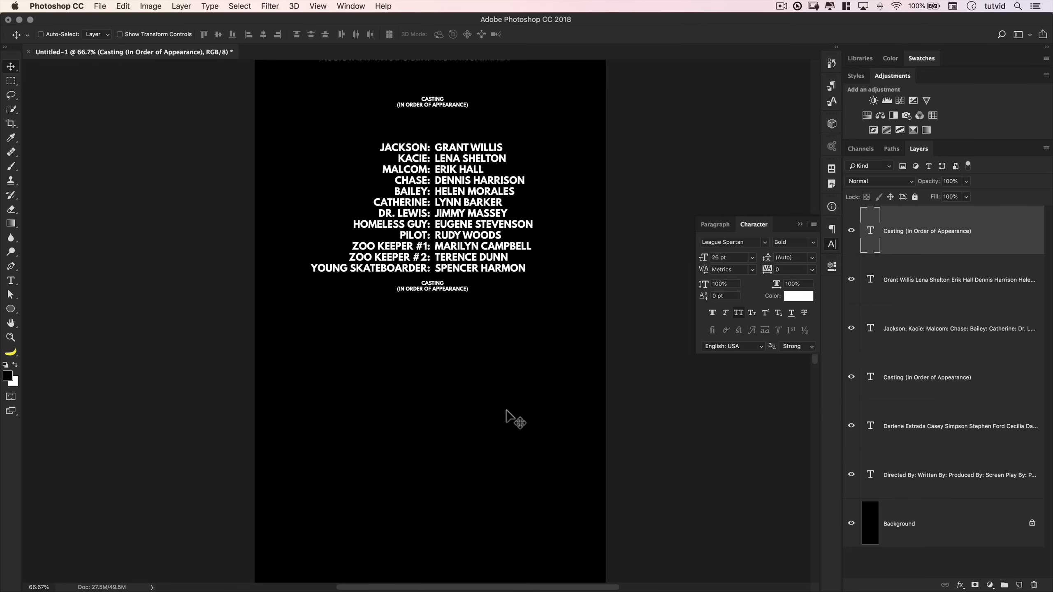
pyautogui.press('Down')
pyautogui.press('Down')
pyautogui.press('Down')
pyautogui.press('Down')
pyautogui.press('Down')
pyautogui.press('Down')
pyautogui.press('Down')
pyautogui.press('Down')
pyautogui.press('Down')
pyautogui.press('Down')
pyautogui.press('Down')
pyautogui.press('Down')
pyautogui.press('Down')
pyautogui.press('Down')
pyautogui.press('Down')
pyautogui.press('Down')
pyautogui.press('Down')
pyautogui.press('Down')
pyautogui.press('Down')
pyautogui.press('Down')
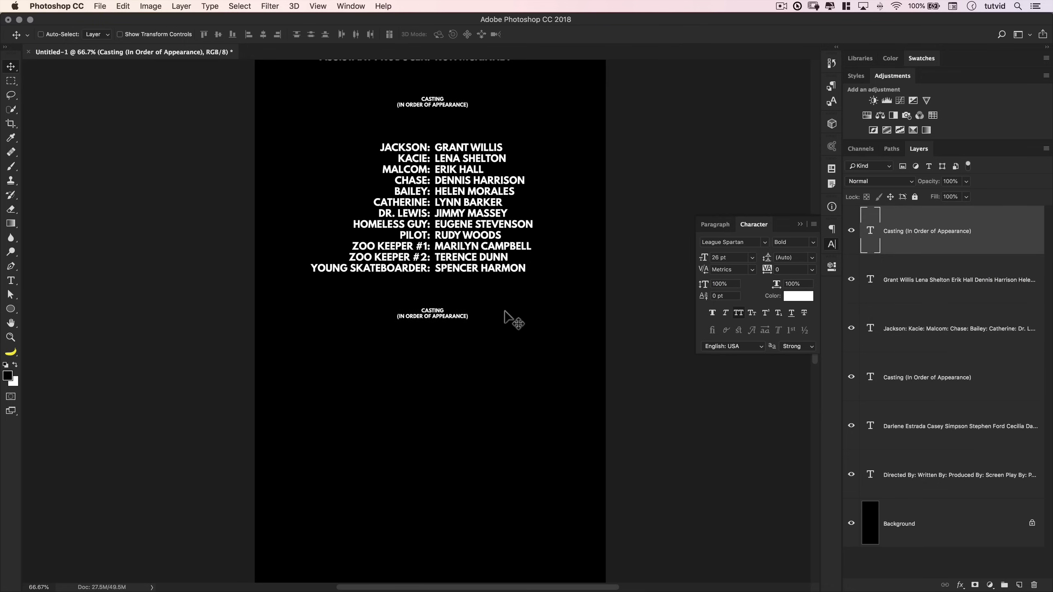
# - Replace the duplicate heading's text with the pasted CREWS (THEY MAKE IT ALL WORK) title
pyautogui.doubleClick(877, 238)
pyautogui.press('cmd+v')
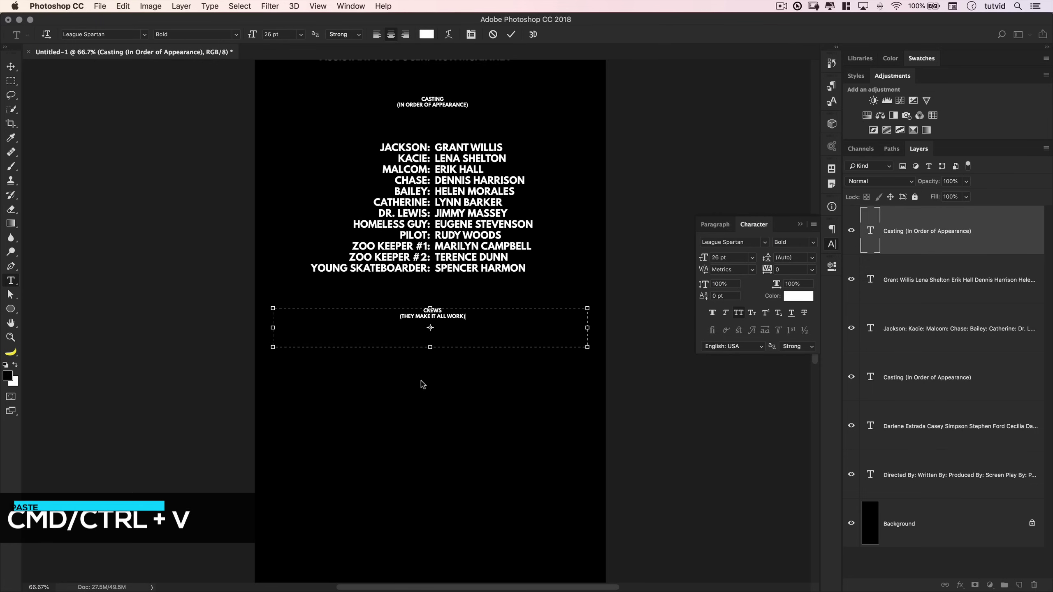
pyautogui.press('cmd+Return')
pyautogui.press('v')
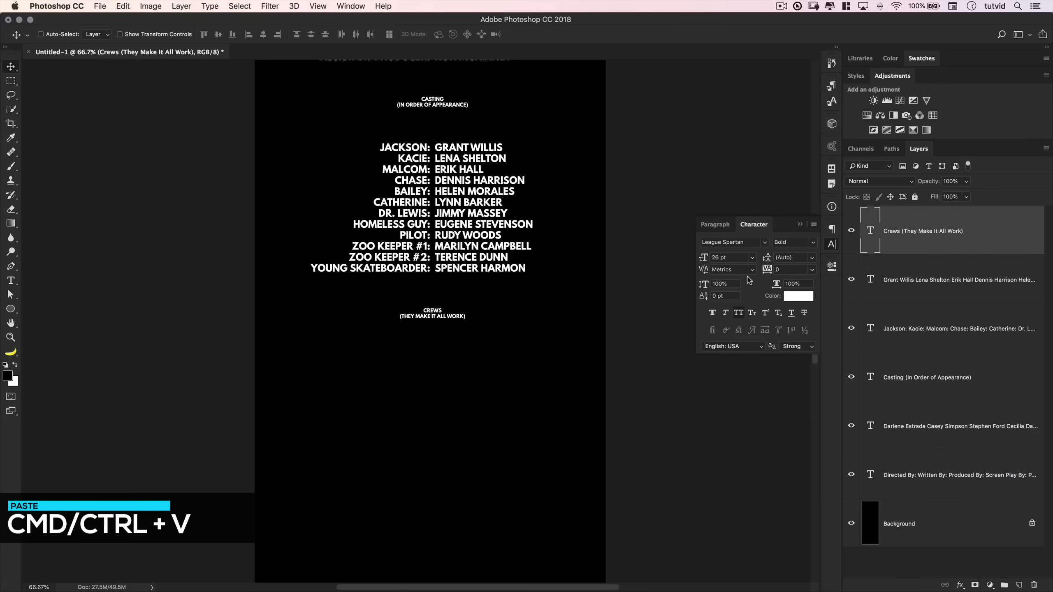
pyautogui.press('super+Tab')
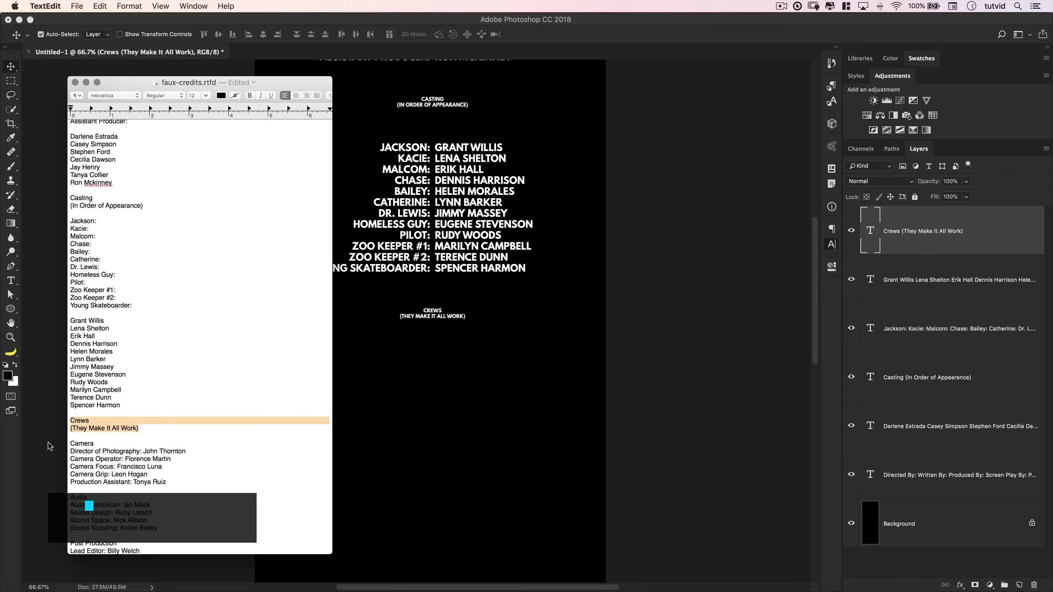
# - Select the Camera, Audio, Post Production and Design crew credits in the notes
pyautogui.scroll(-6, 85, 444)
pyautogui.moveTo(79, 314); pyautogui.dragTo(136, 397)
pyautogui.moveTo(71, 413); pyautogui.dragTo(136, 446)
pyautogui.click(93, 466)
pyautogui.moveTo(73, 459); pyautogui.dragTo(142, 489)
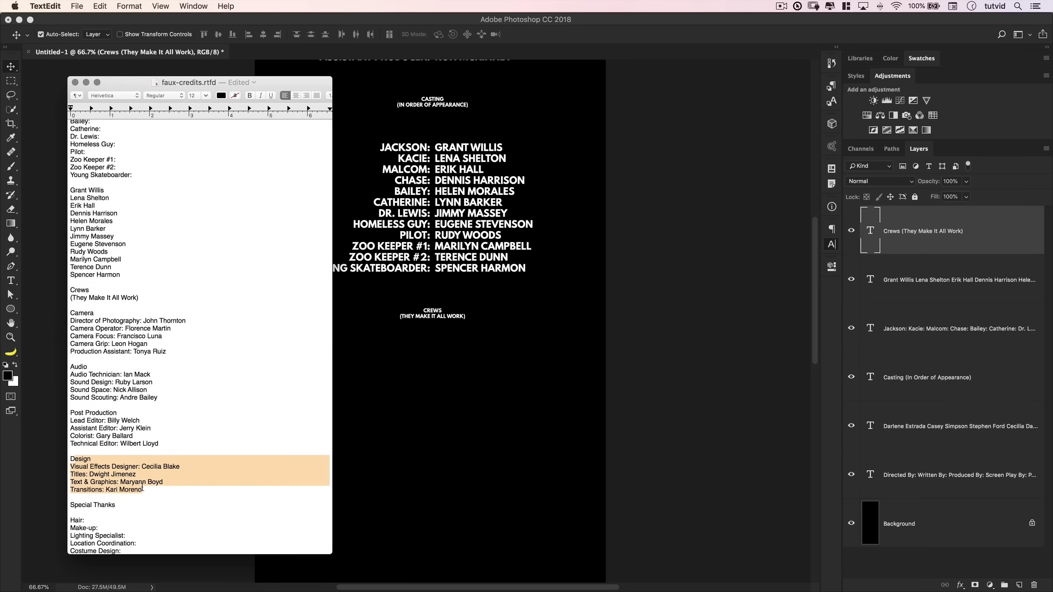
pyautogui.scroll(-3, 121, 485)
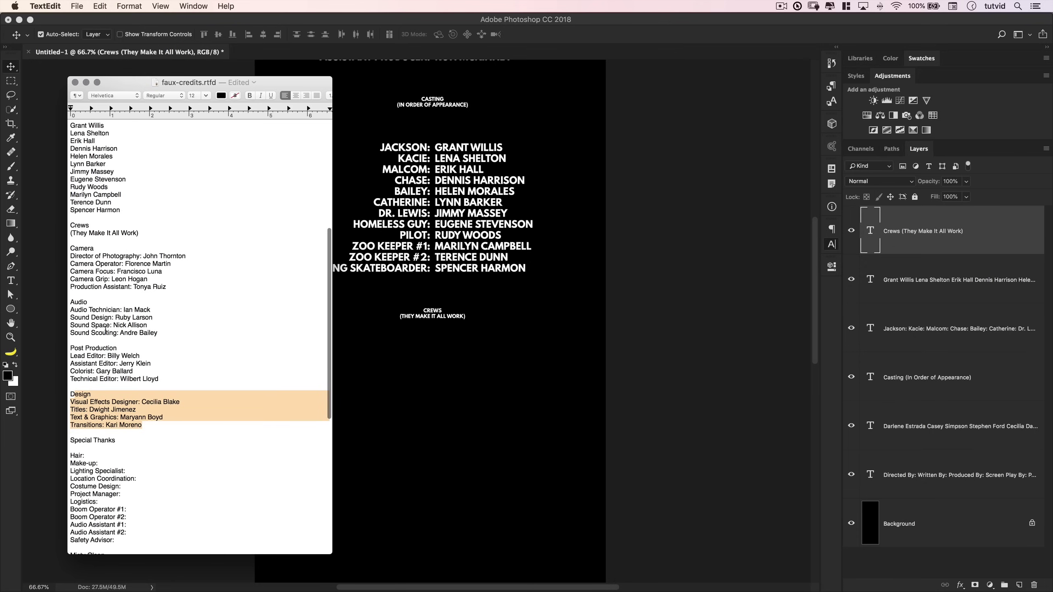
pyautogui.moveTo(77, 310); pyautogui.dragTo(149, 357)
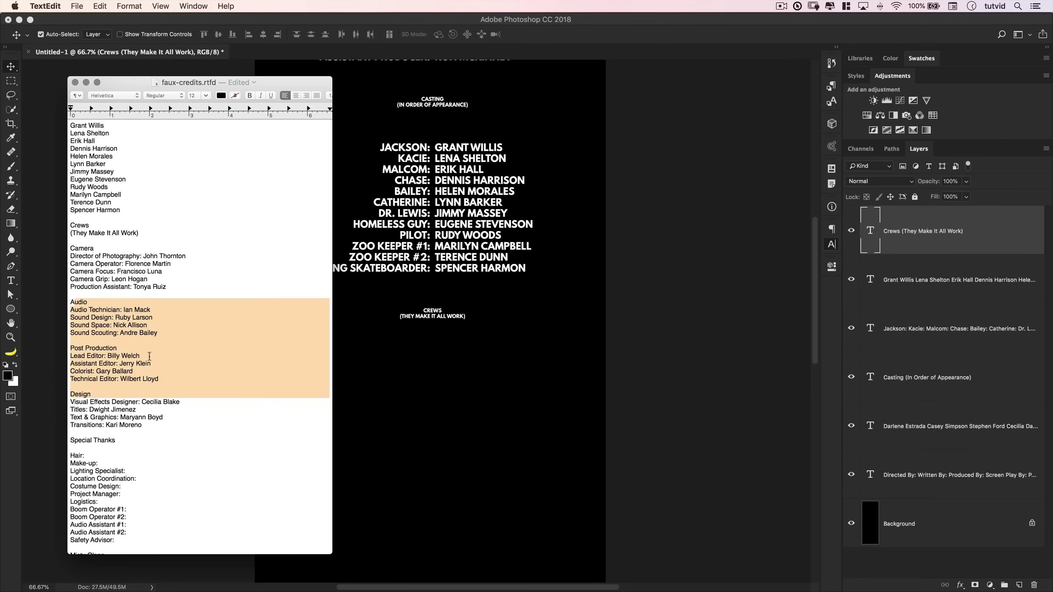
pyautogui.click(111, 281)
pyautogui.moveTo(72, 249); pyautogui.dragTo(70, 348)
pyautogui.keyDown('shift'); pyautogui.click(161, 429); pyautogui.keyUp('shift')
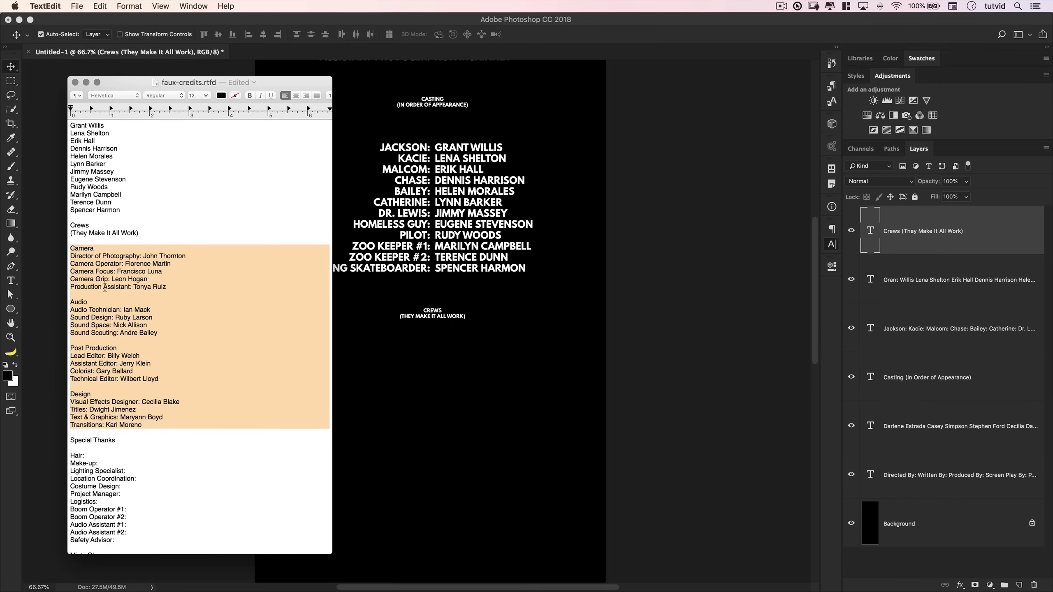
# - Show the guides and draw a paragraph text box below the CREWS heading
pyautogui.click(465, 422)
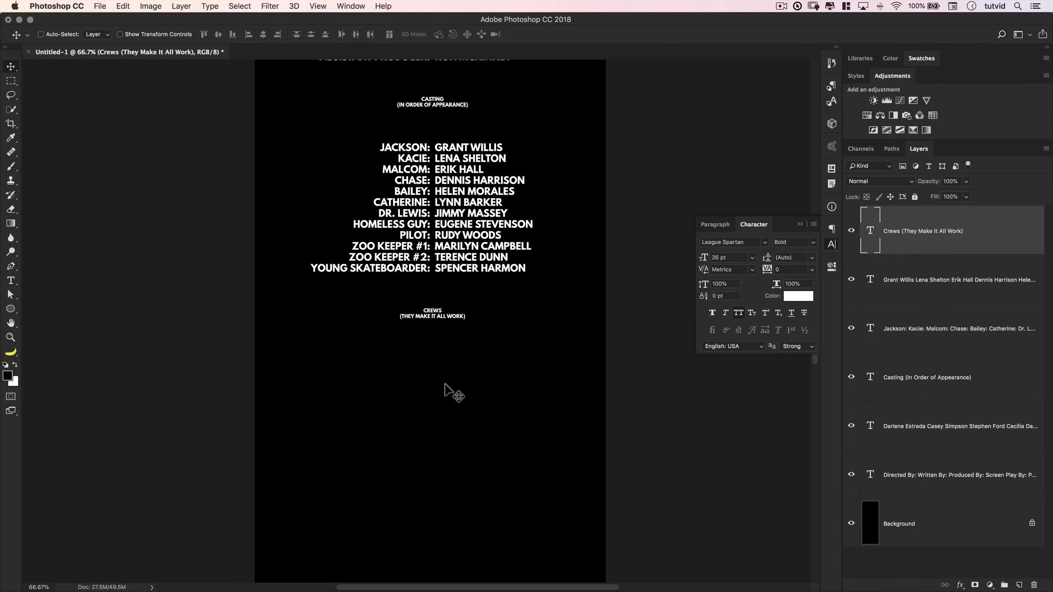
pyautogui.press('super+semicolon')
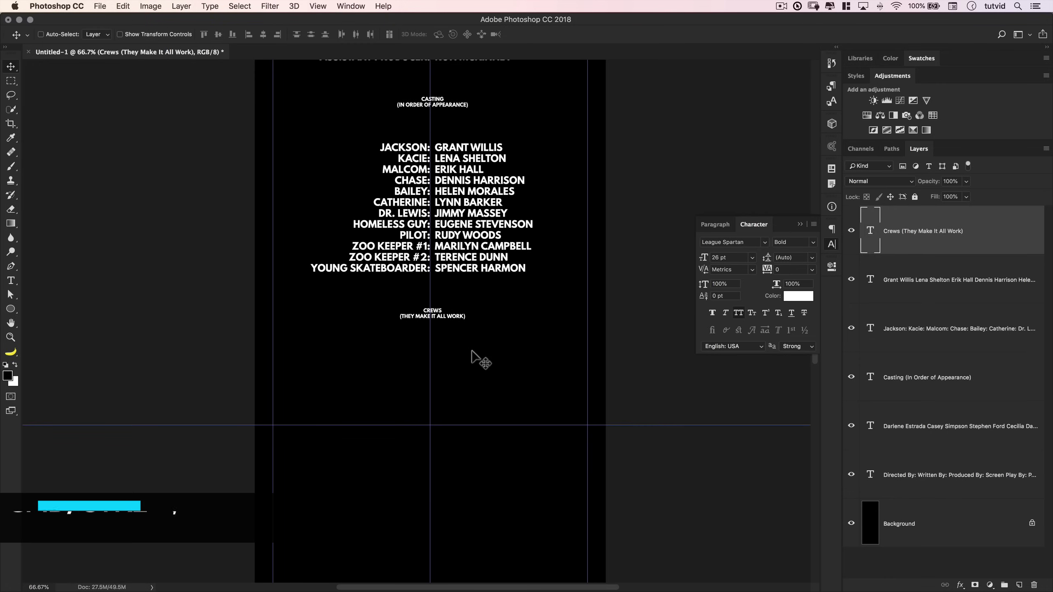
pyautogui.moveTo(451, 344); pyautogui.dragTo(460, 231)
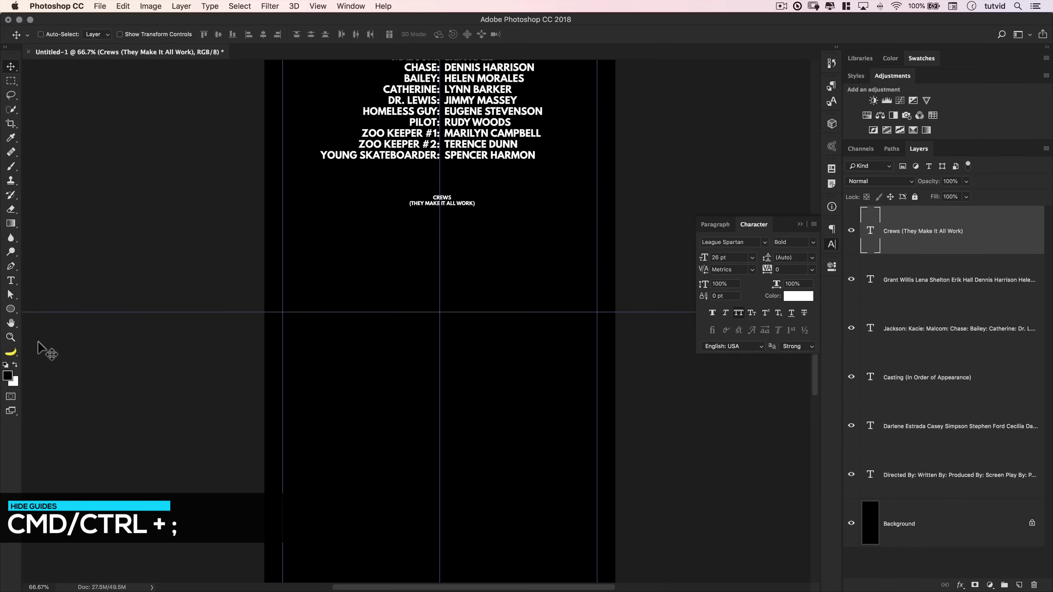
pyautogui.click(11, 281)
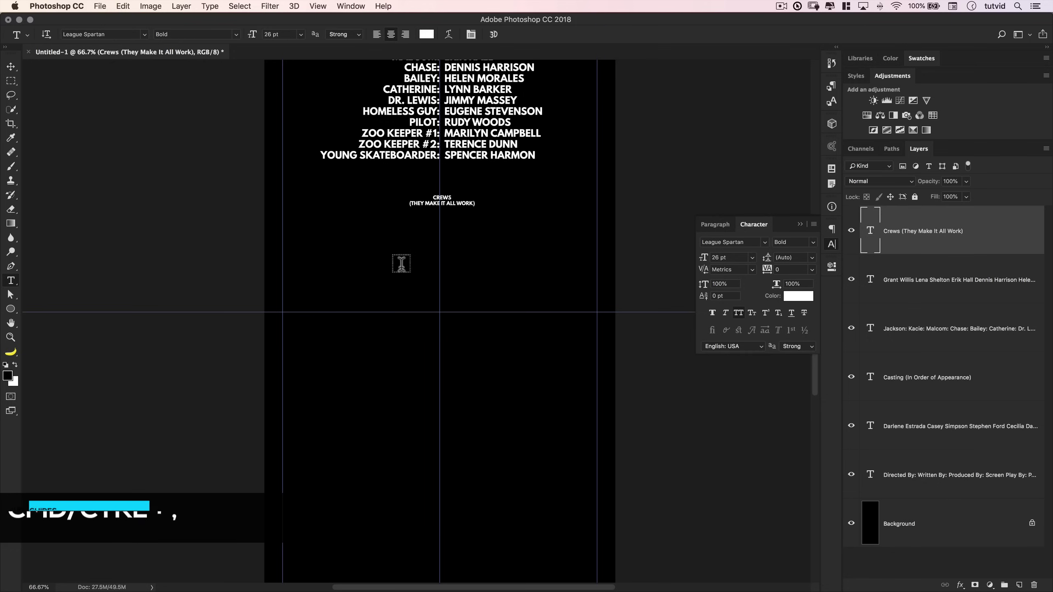
pyautogui.moveTo(283, 222); pyautogui.dragTo(440, 328)
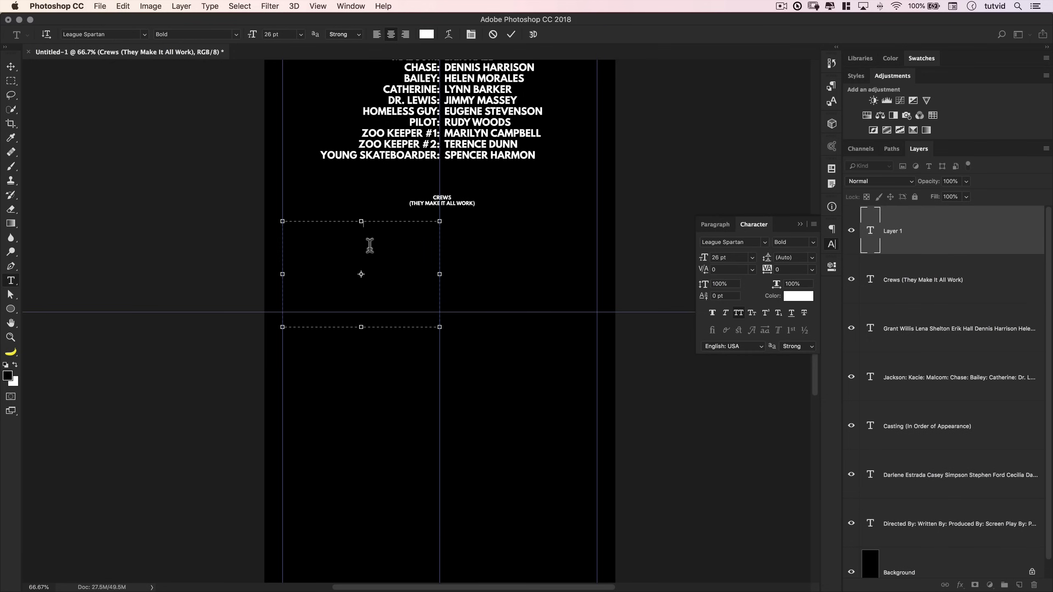
# - Copy the six Camera credit lines from TextEdit, paste them into the box, and commit
pyautogui.press('super+Tab')
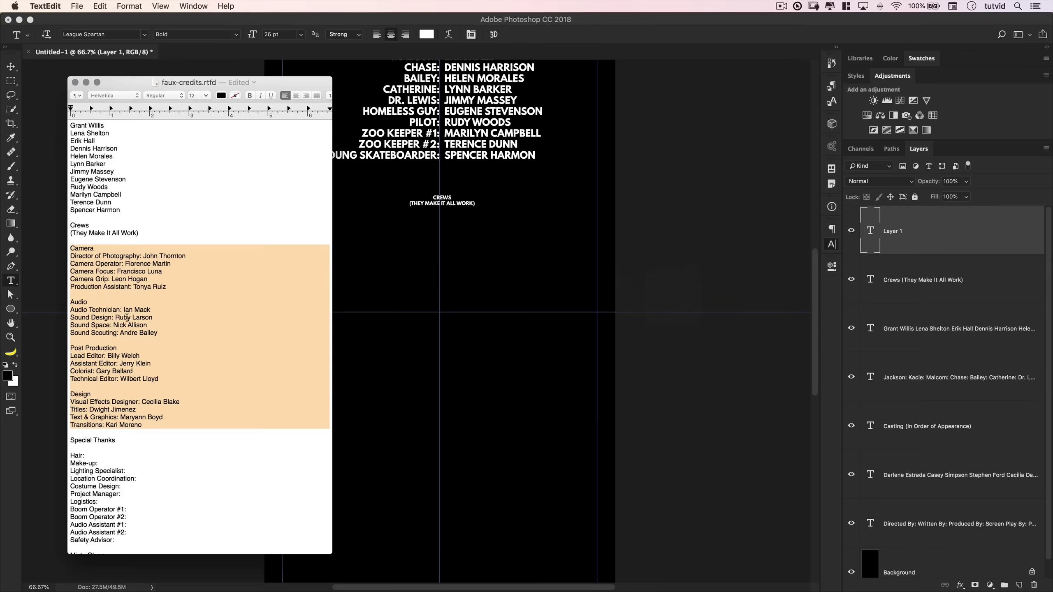
pyautogui.moveTo(182, 287); pyautogui.dragTo(69, 250)
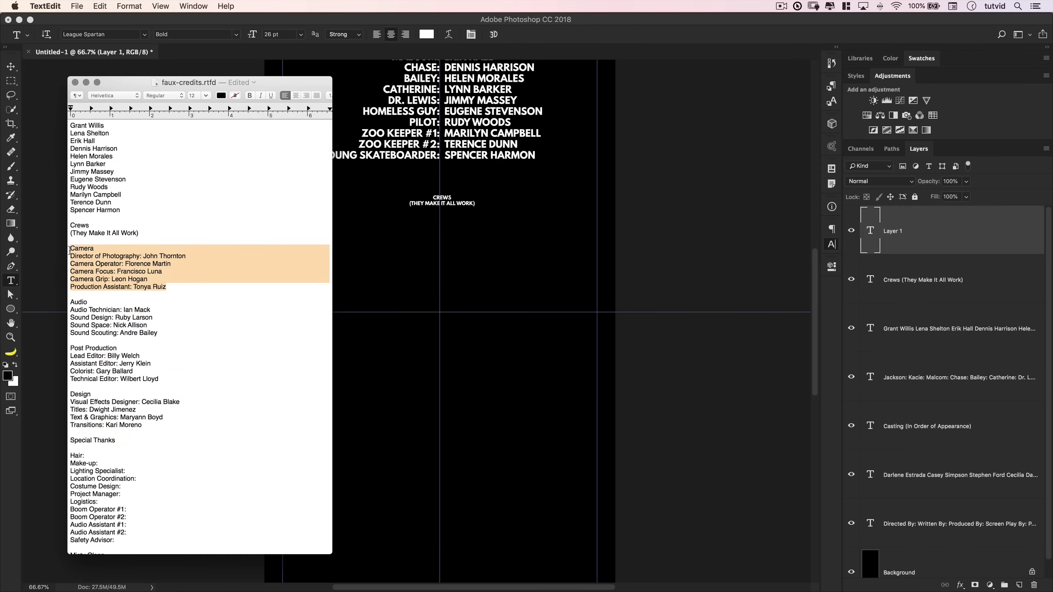
pyautogui.press('super+Tab')
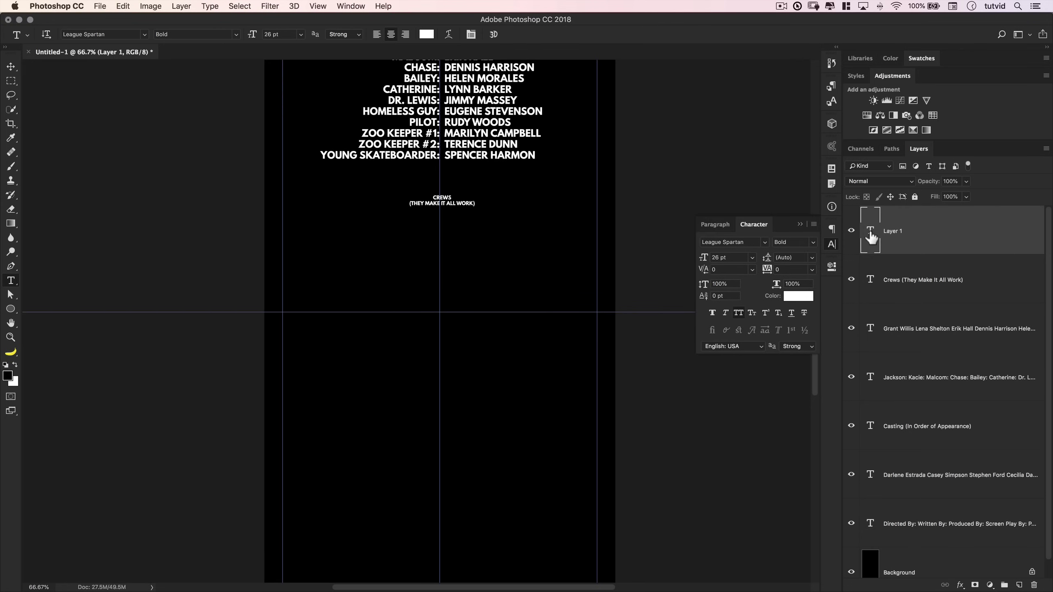
pyautogui.doubleClick(871, 234)
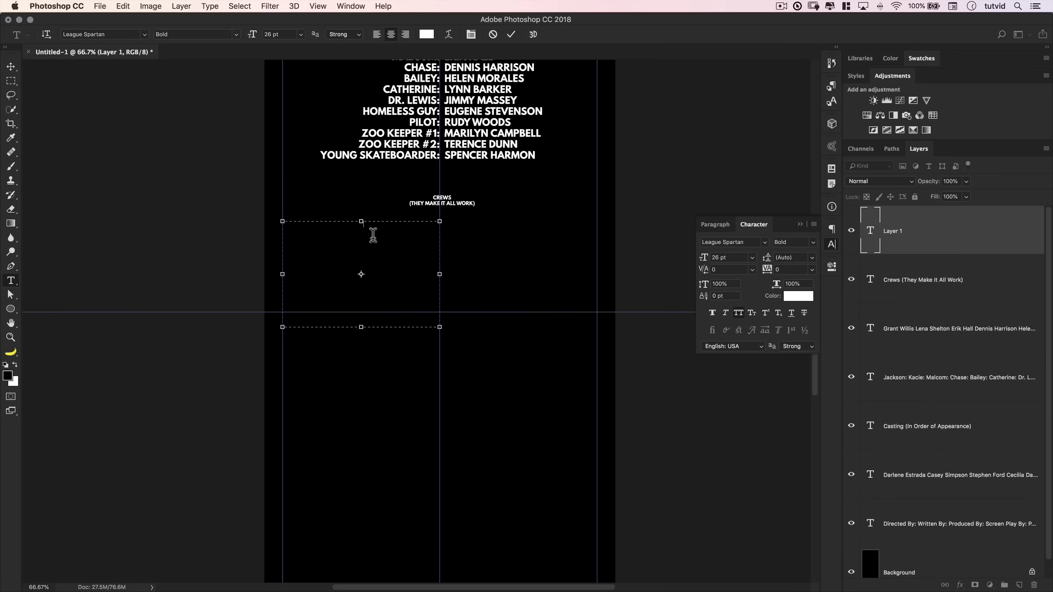
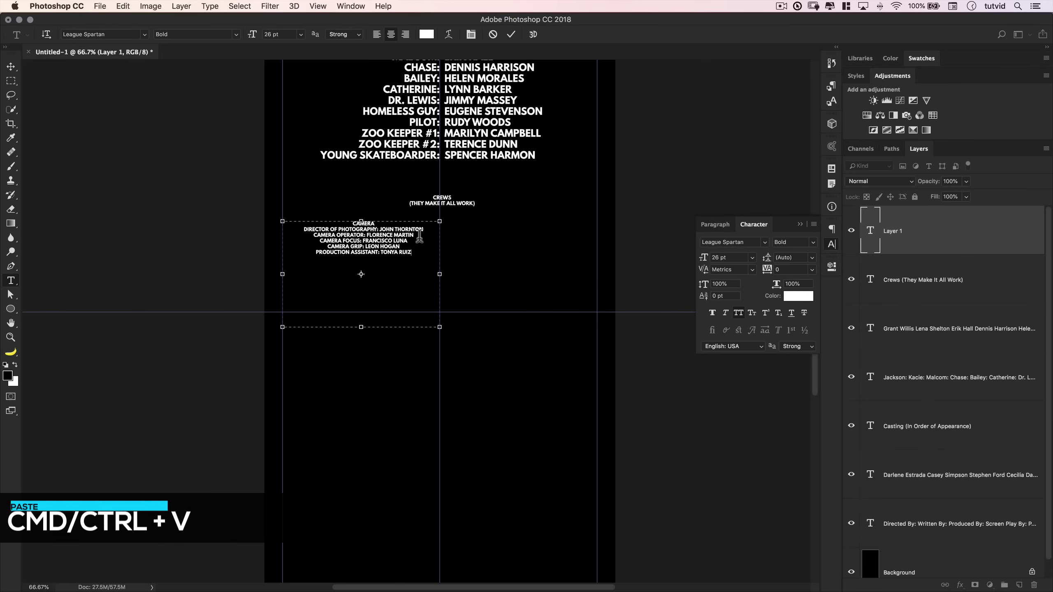
pyautogui.press('super+Return')
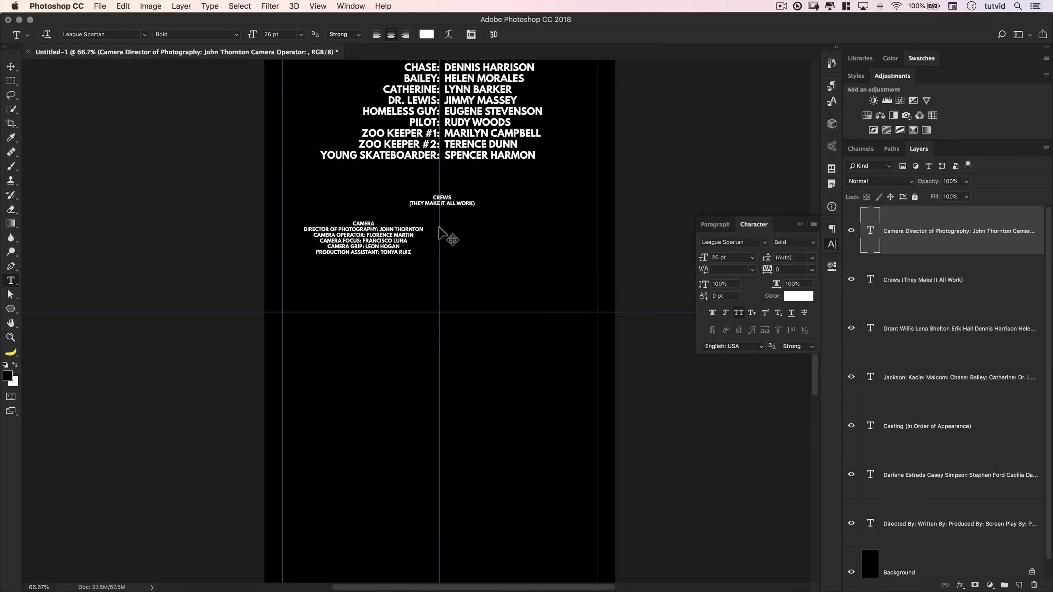
# - Move the Camera credits block up under CREWS and nudge it down three Shift+Down steps
pyautogui.moveTo(397, 241); pyautogui.dragTo(386, 226)
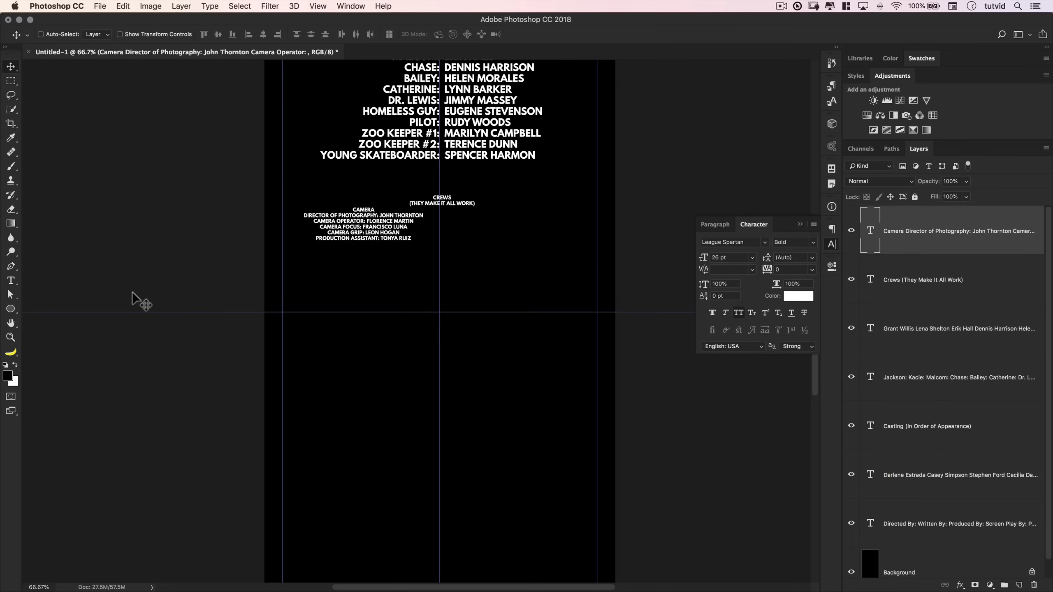
pyautogui.hotkey('shift', 'Down')
pyautogui.hotkey('shift', 'Down')
pyautogui.hotkey('shift', 'Down')
pyautogui.hotkey('shift', 'Down')
pyautogui.hotkey('shift', 'Down')
pyautogui.hotkey('shift', 'Down')
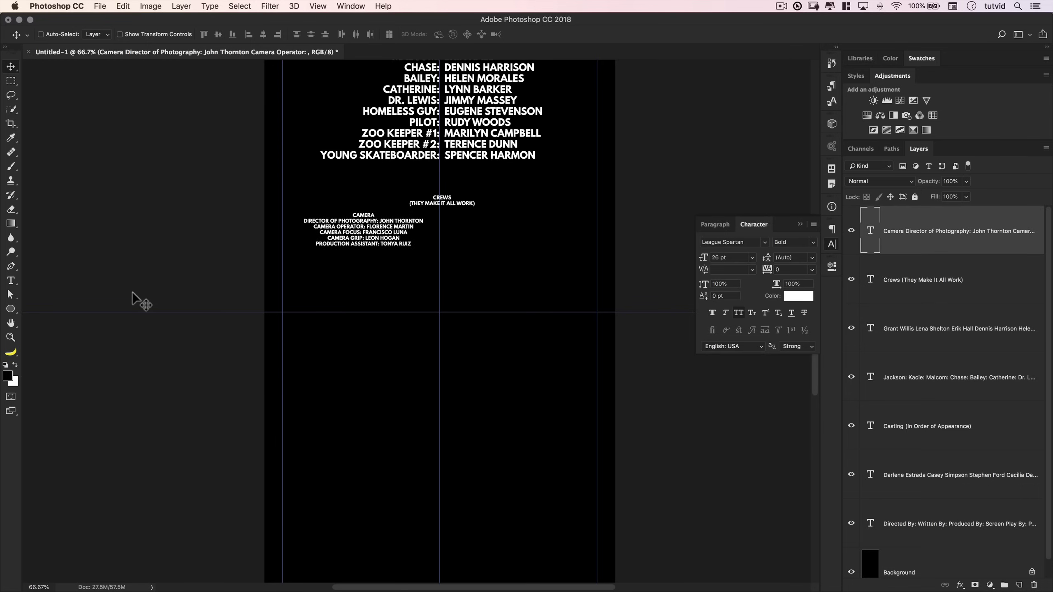
pyautogui.hotkey('shift', 'Down')
pyautogui.hotkey('shift', 'Down')
pyautogui.hotkey('shift', 'Down')
pyautogui.hotkey('shift', 'Down')
pyautogui.hotkey('shift', 'Down')
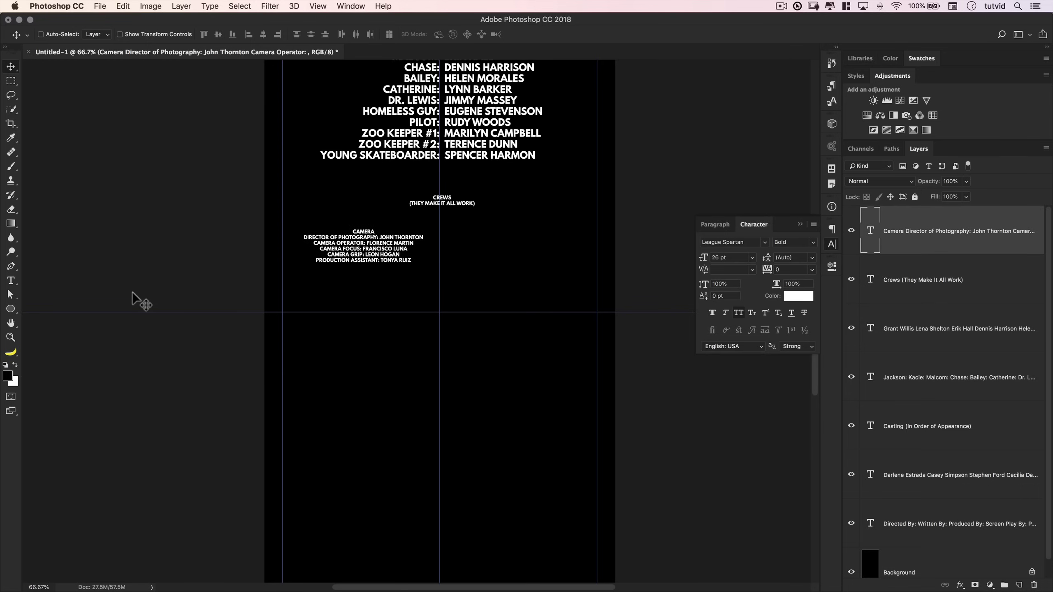
pyautogui.hotkey('shift', 'Down')
pyautogui.hotkey('shift', 'Down')
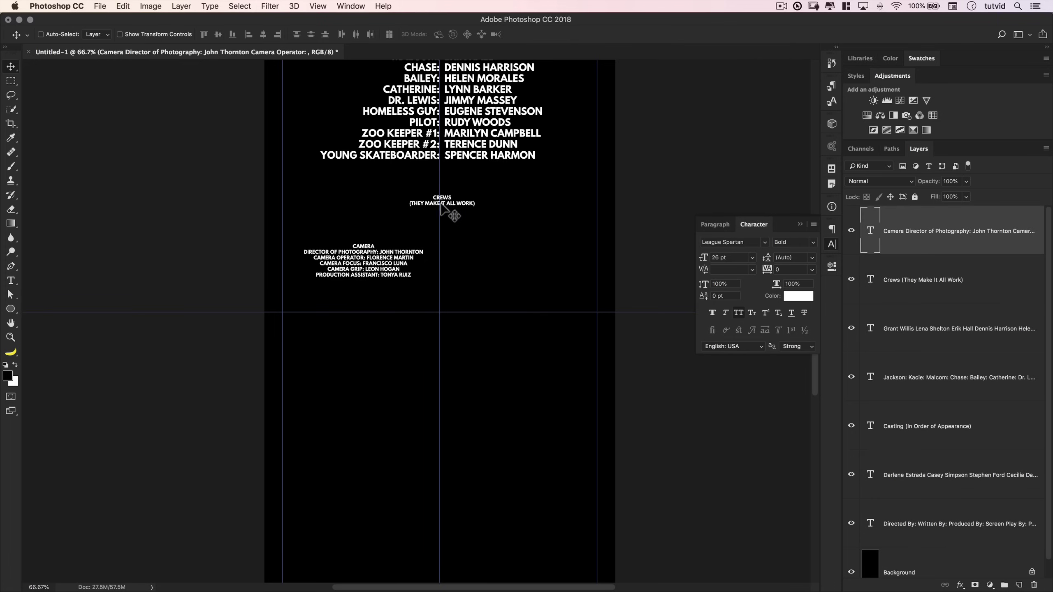
pyautogui.moveTo(476, 193); pyautogui.dragTo(480, 146)
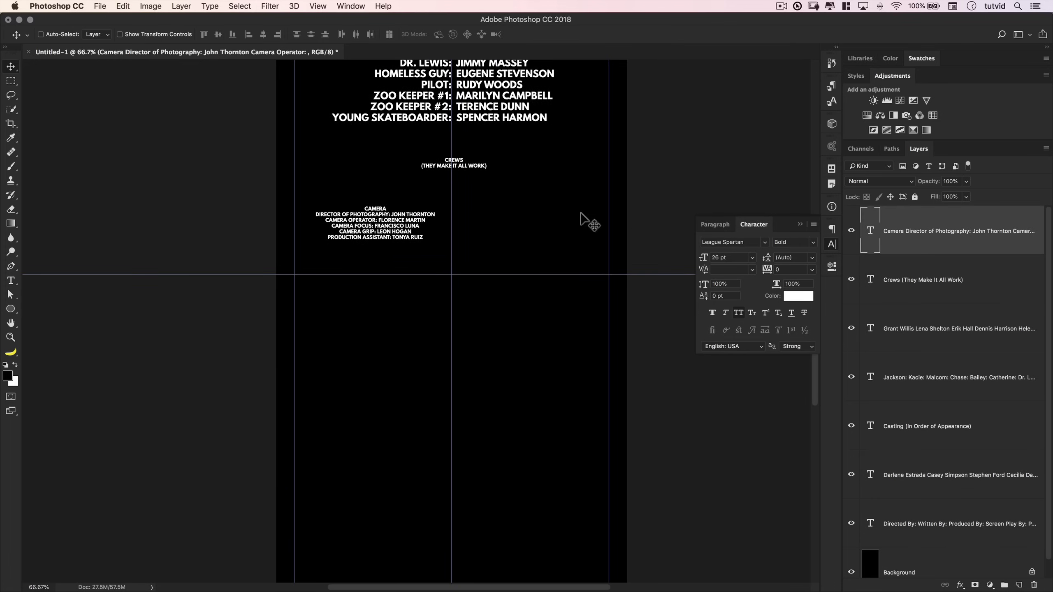
pyautogui.press('super+Tab')
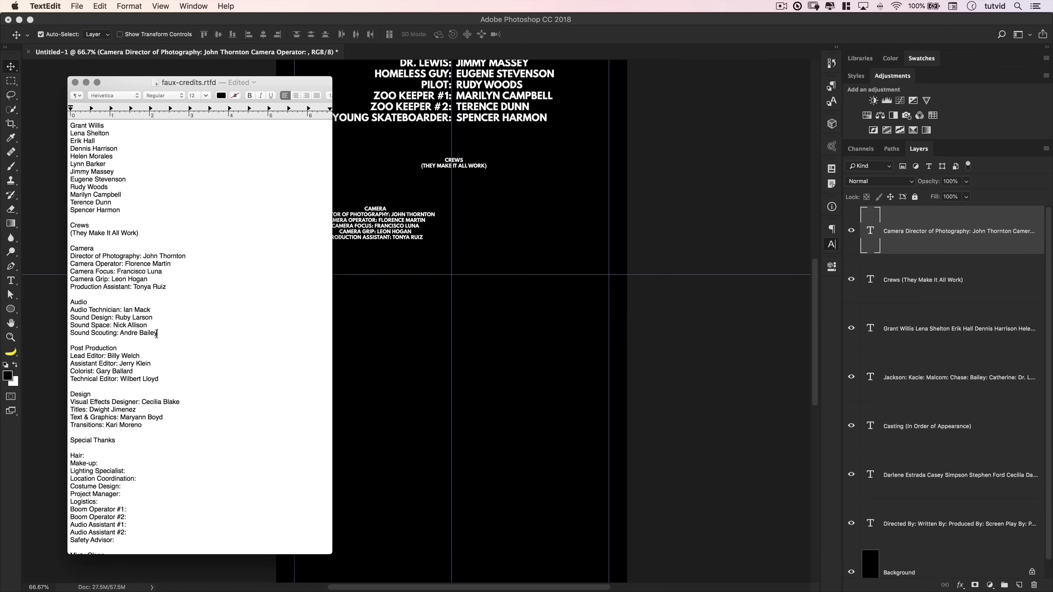
# - Copy the five Audio credit lines and paste them after the last Camera line, then commit
pyautogui.moveTo(173, 334); pyautogui.dragTo(63, 300)
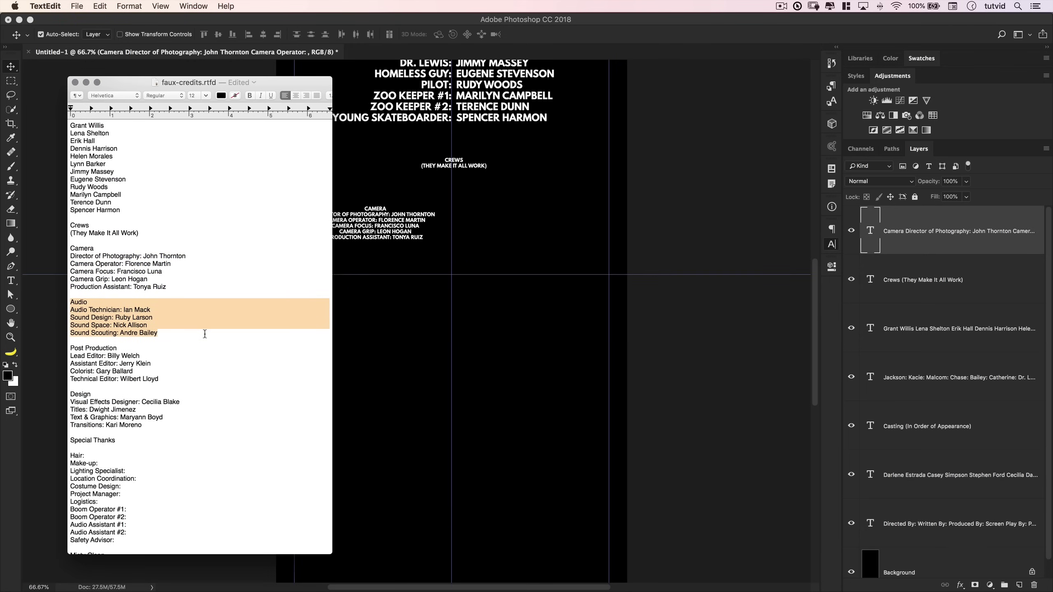
pyautogui.click(420, 352)
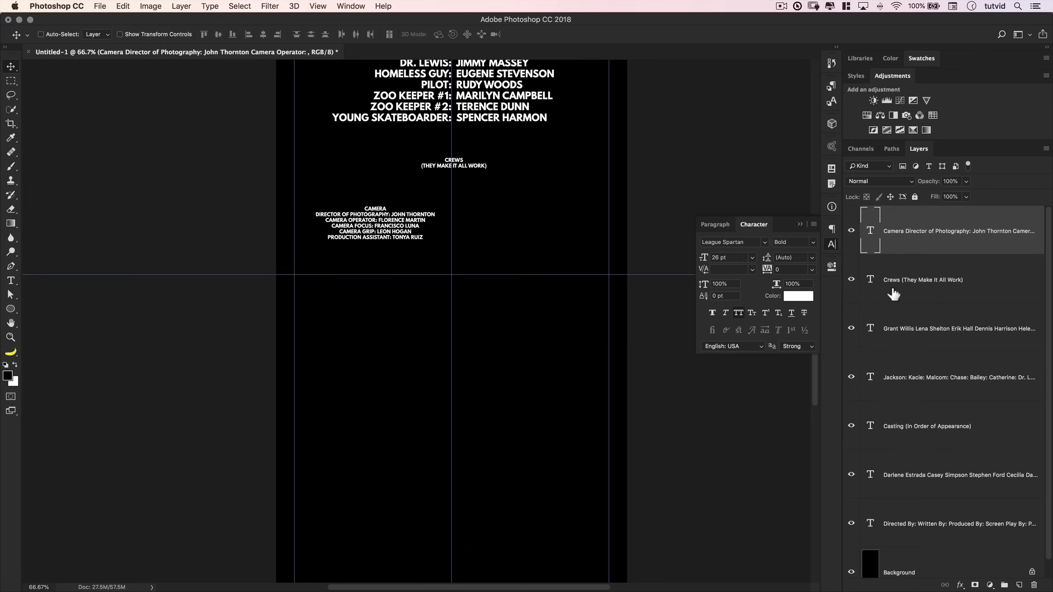
pyautogui.doubleClick(872, 234)
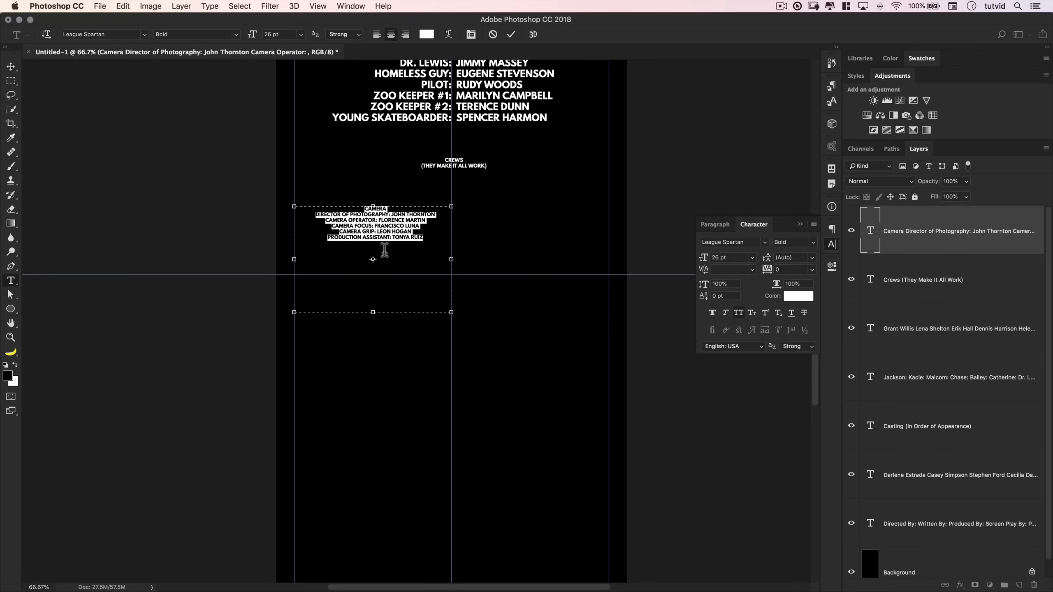
pyautogui.click(431, 242)
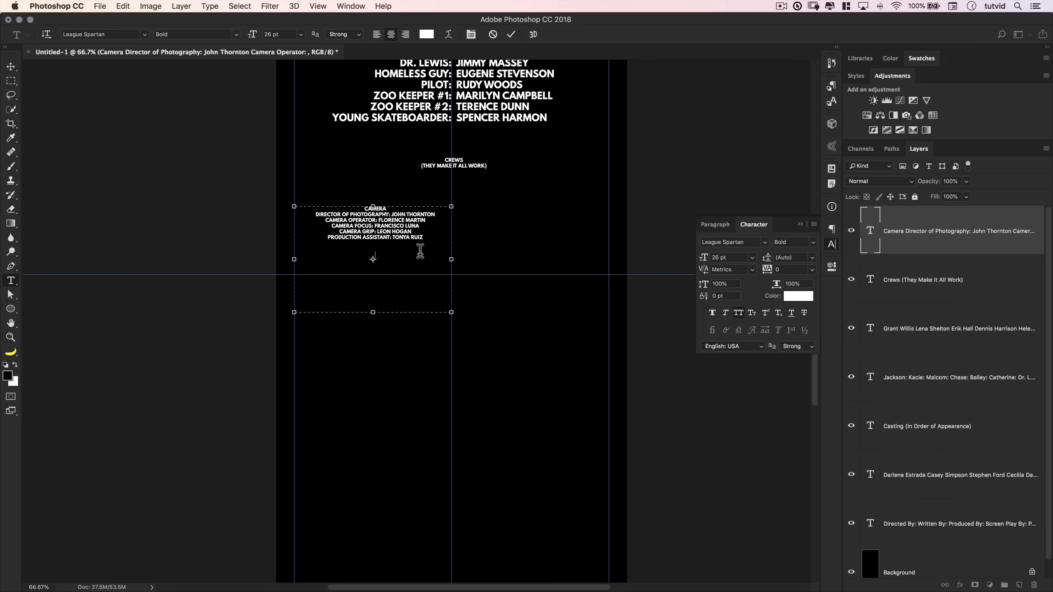
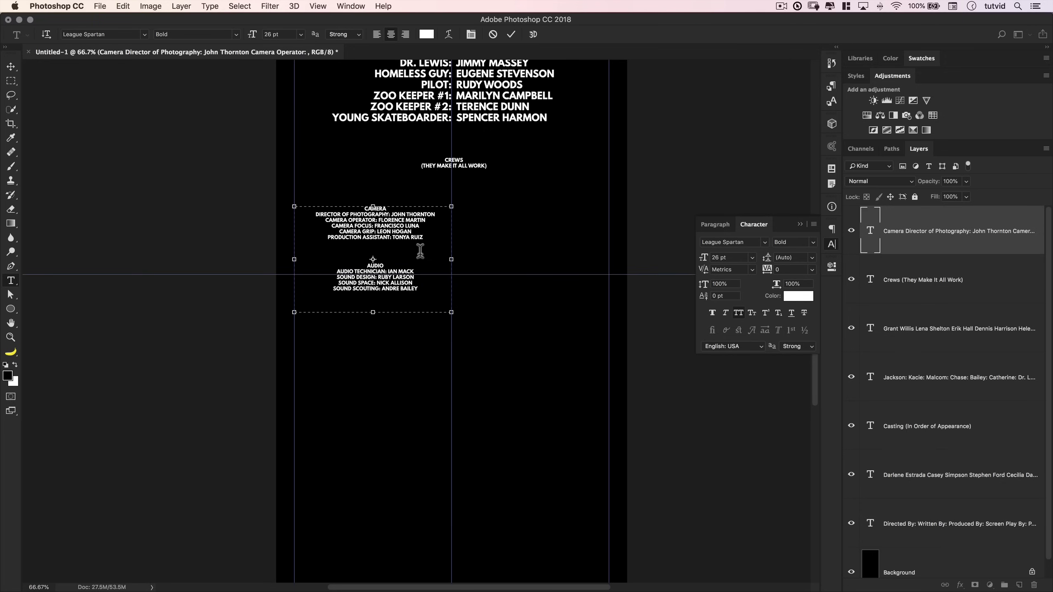
pyautogui.click(511, 35)
pyautogui.press('v')
pyautogui.hscroll(3, 434, 242)
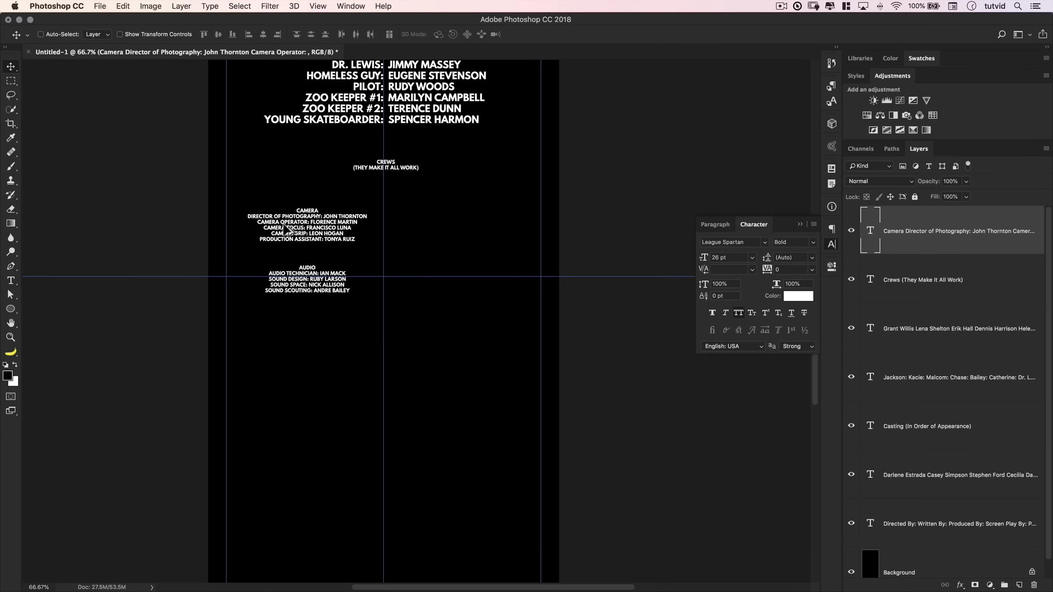
# - Copy the Camera and Audio crew block into the right column, level with the left block, then return to the notes
pyautogui.moveTo(323, 227); pyautogui.dragTo(412, 229)
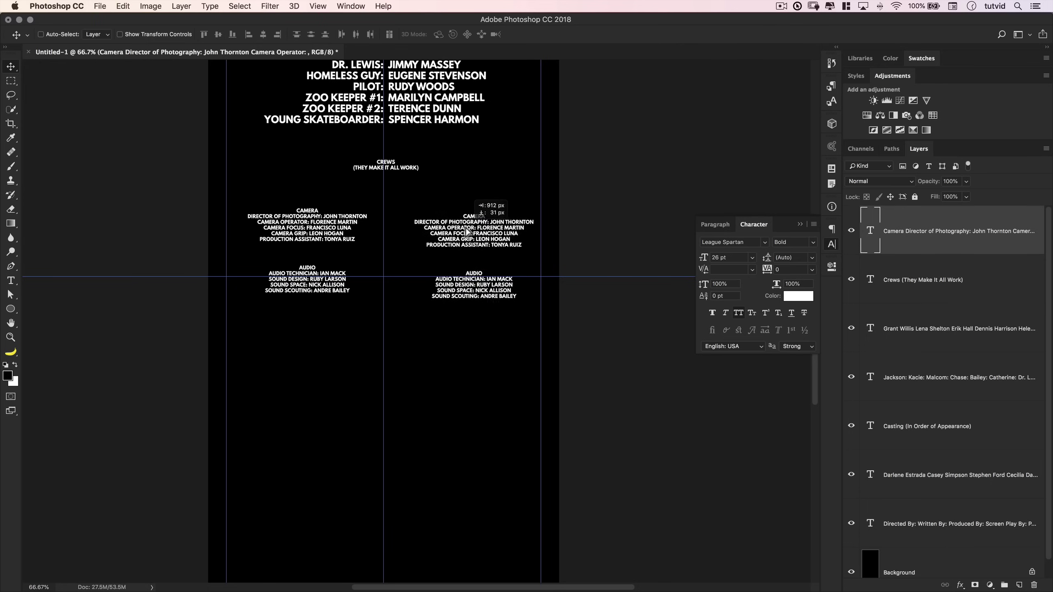
pyautogui.moveTo(468, 231); pyautogui.dragTo(459, 231)
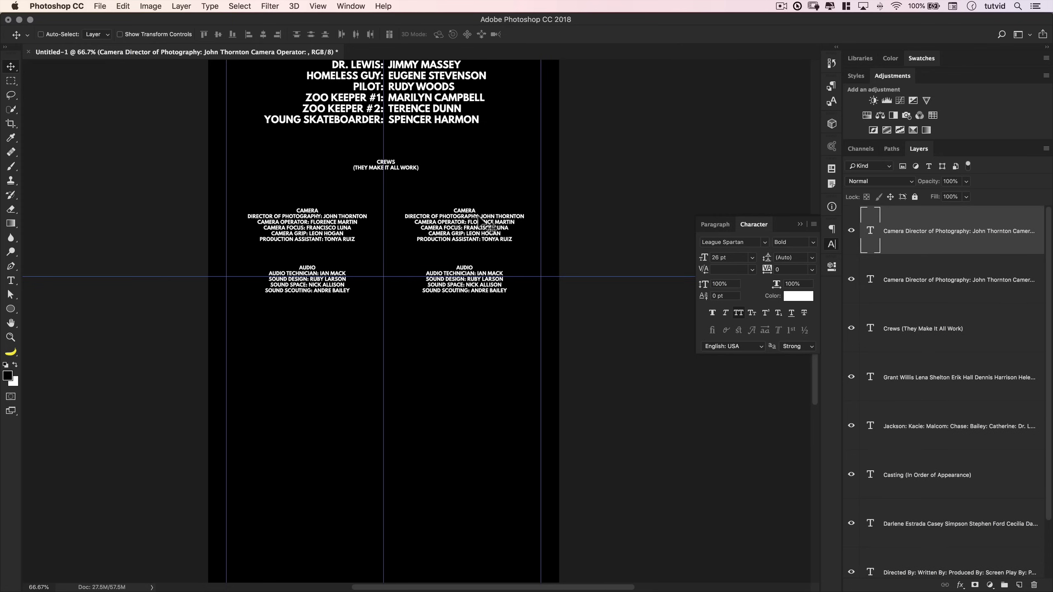
pyautogui.press('super+t')
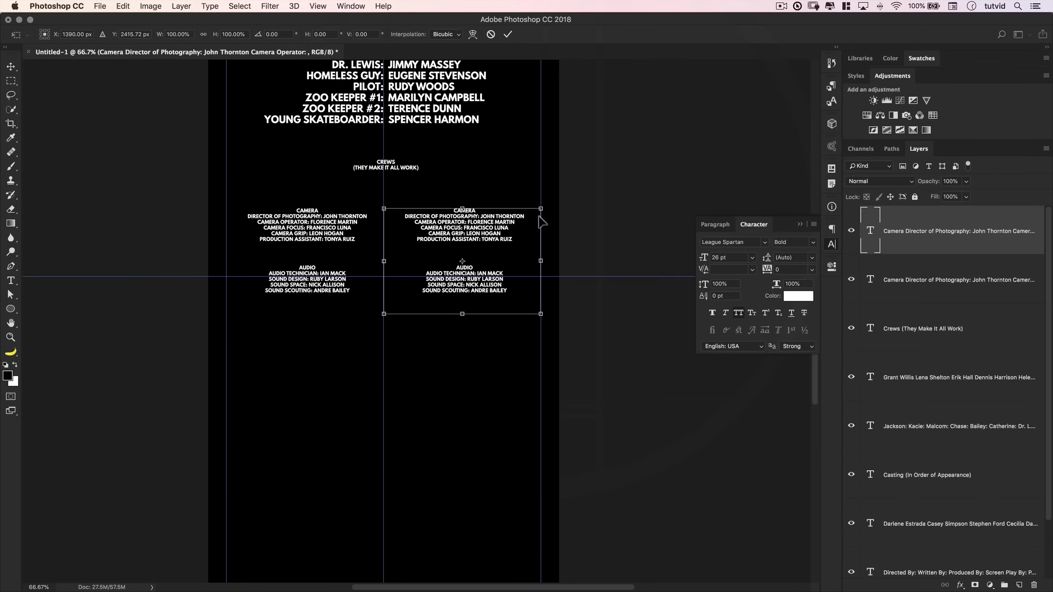
pyautogui.press('Return')
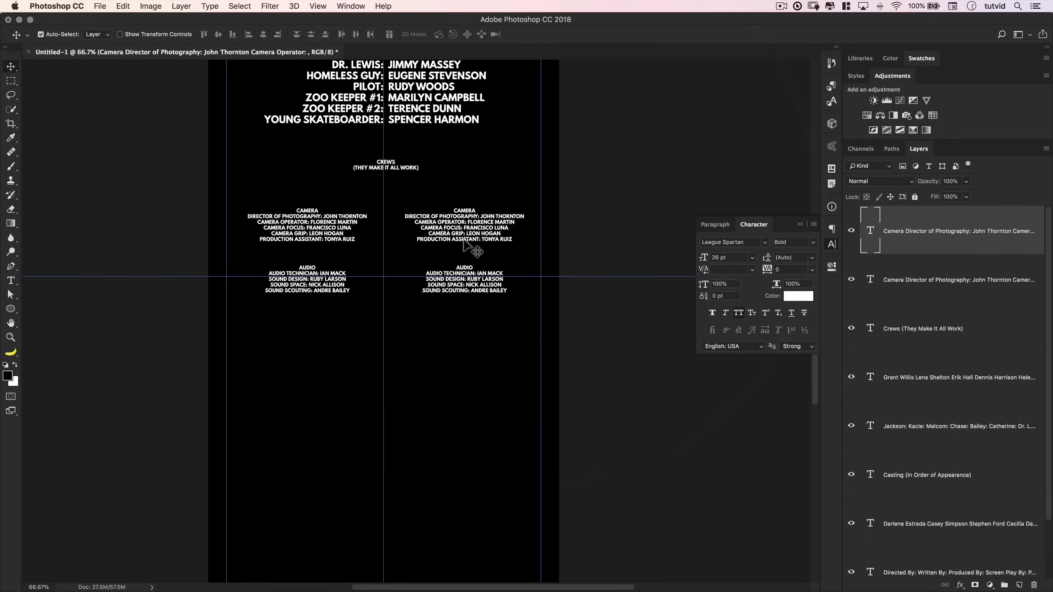
pyautogui.press('super+Tab')
pyautogui.click(133, 371)
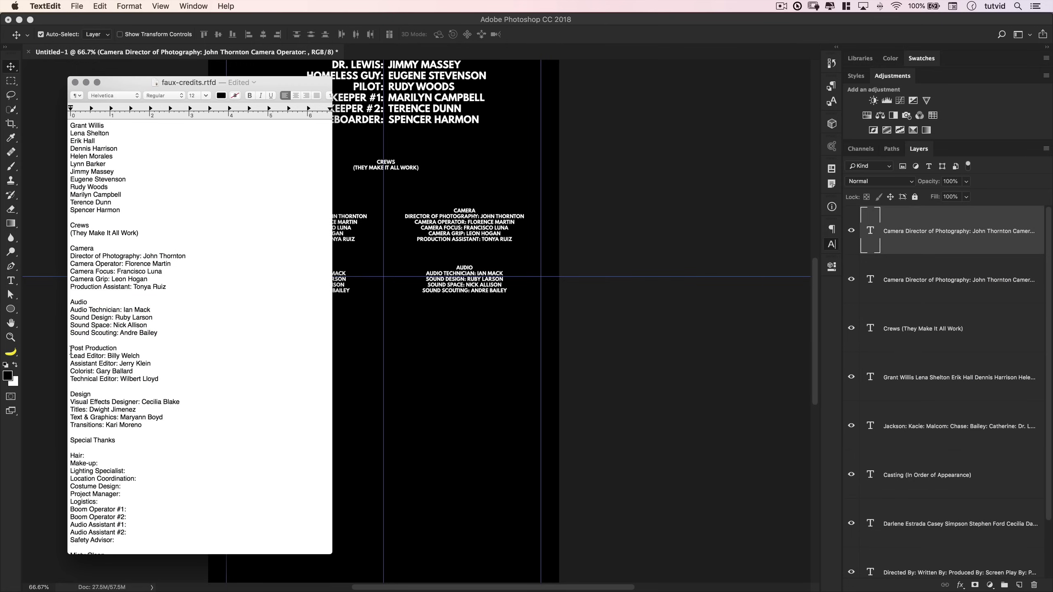
# - Replace the right block's text with the Post Production and Design credits, Design aligned beside Audio
pyautogui.moveTo(71, 352); pyautogui.dragTo(145, 424)
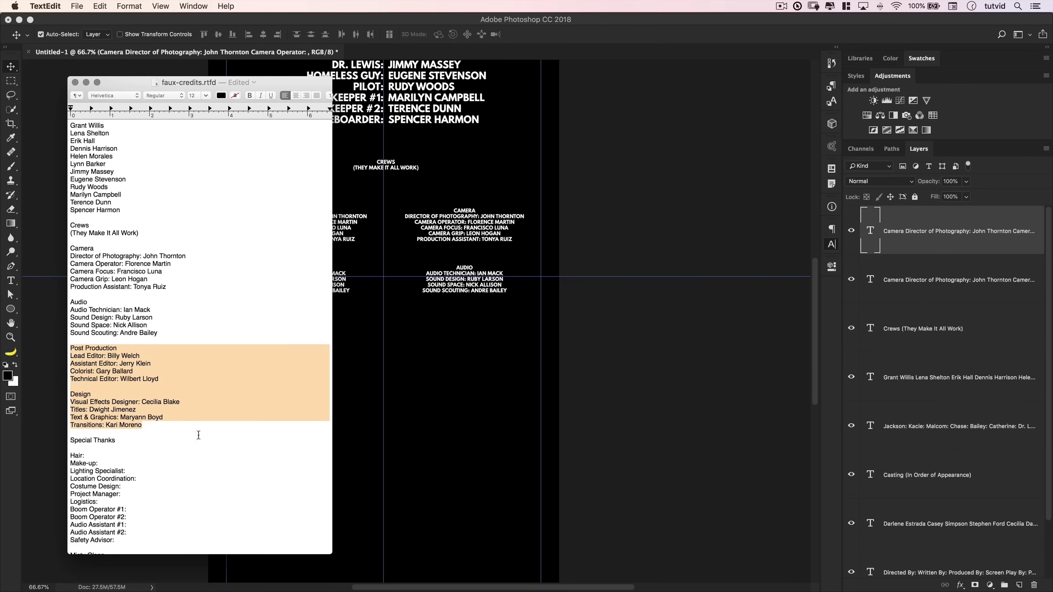
pyautogui.press('super+Tab')
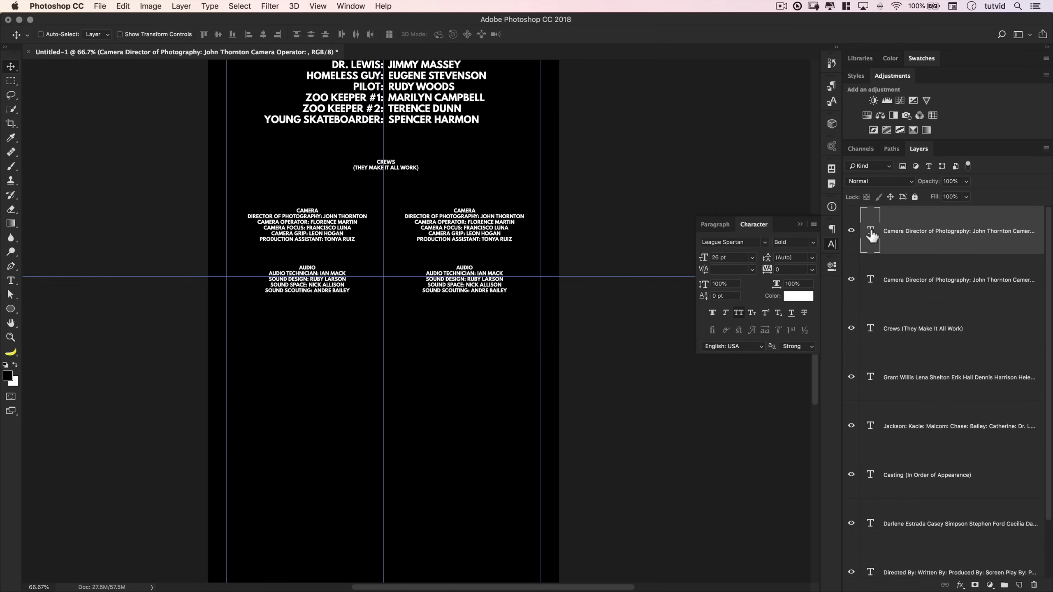
pyautogui.doubleClick(871, 235)
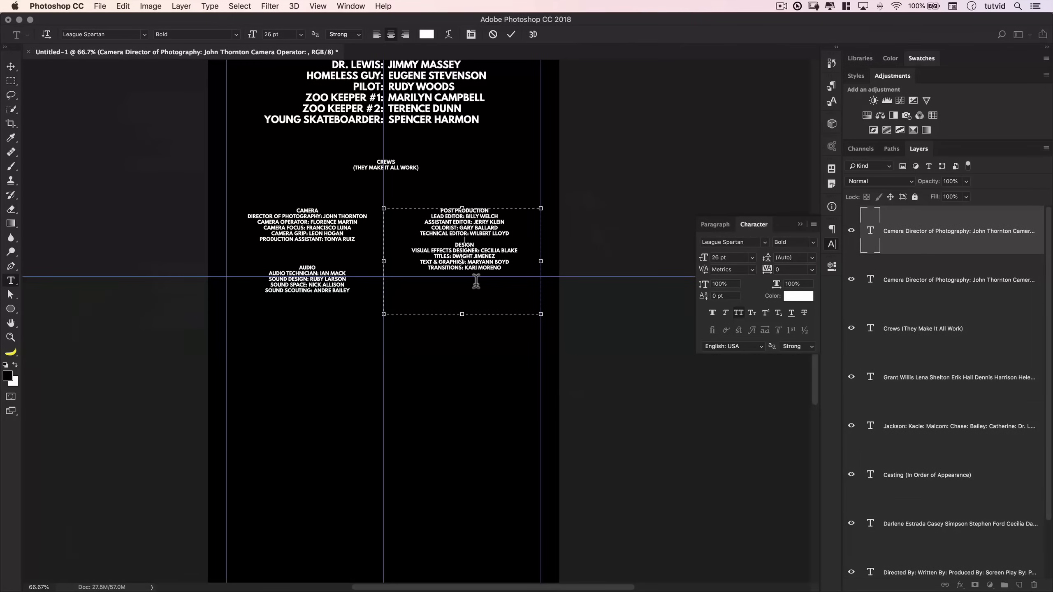
pyautogui.press('Return')
pyautogui.press('Return')
pyautogui.press('Return')
pyautogui.press('Return')
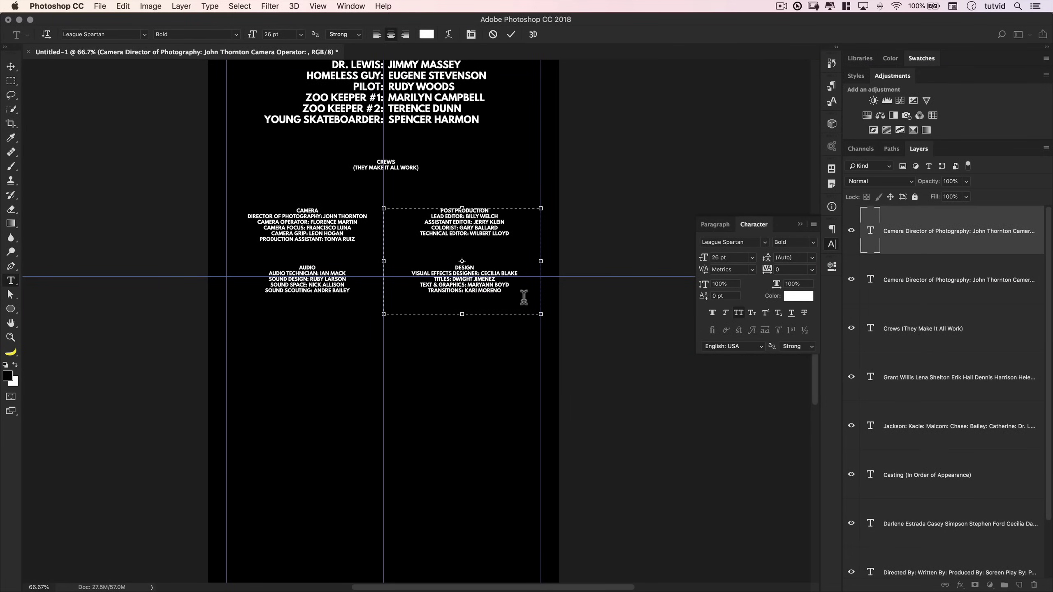
pyautogui.click(511, 35)
pyautogui.press('v')
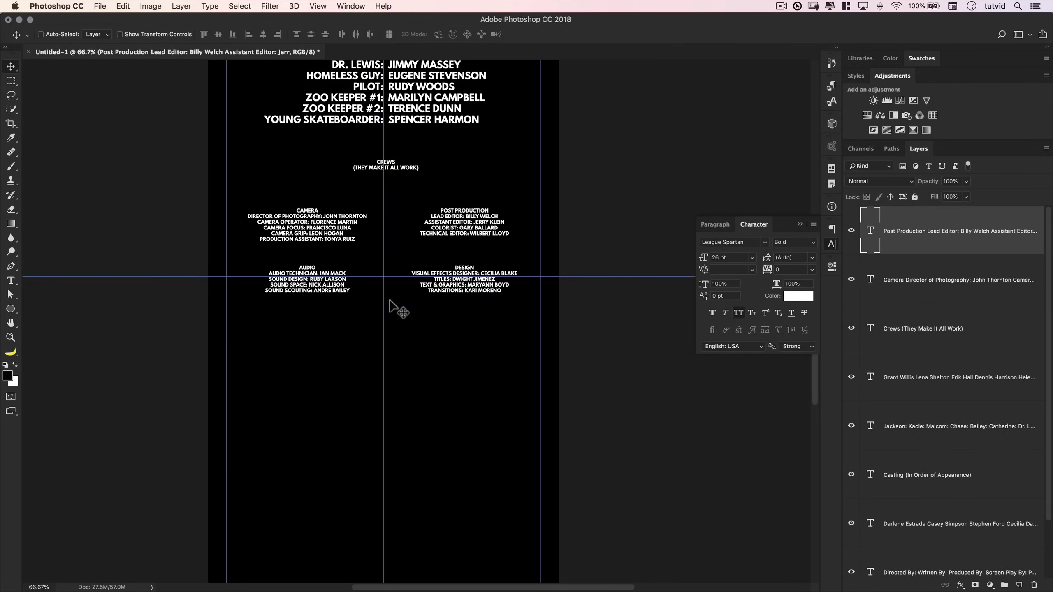
pyautogui.press('super+semicolon')
# - Add '(Really Great People)' under Special Thanks in the notes and place a heading copy below the crews
pyautogui.press('super+minus')
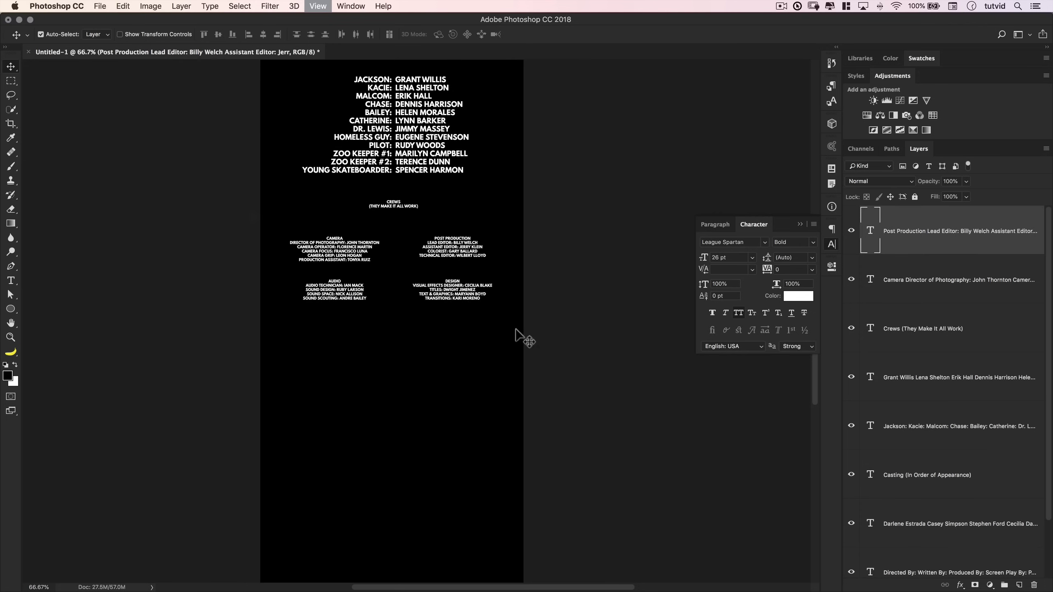
pyautogui.scroll(5, 493, 290)
pyautogui.scroll(-2, 421, 132)
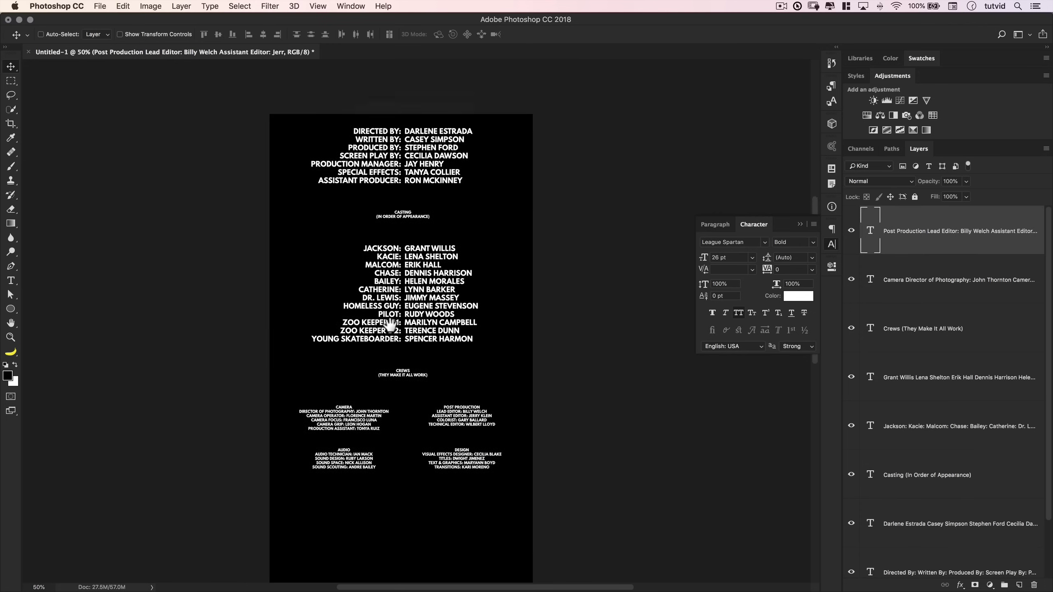
pyautogui.hscroll(-2, 421, 133)
pyautogui.hscroll(-1, 431, 257)
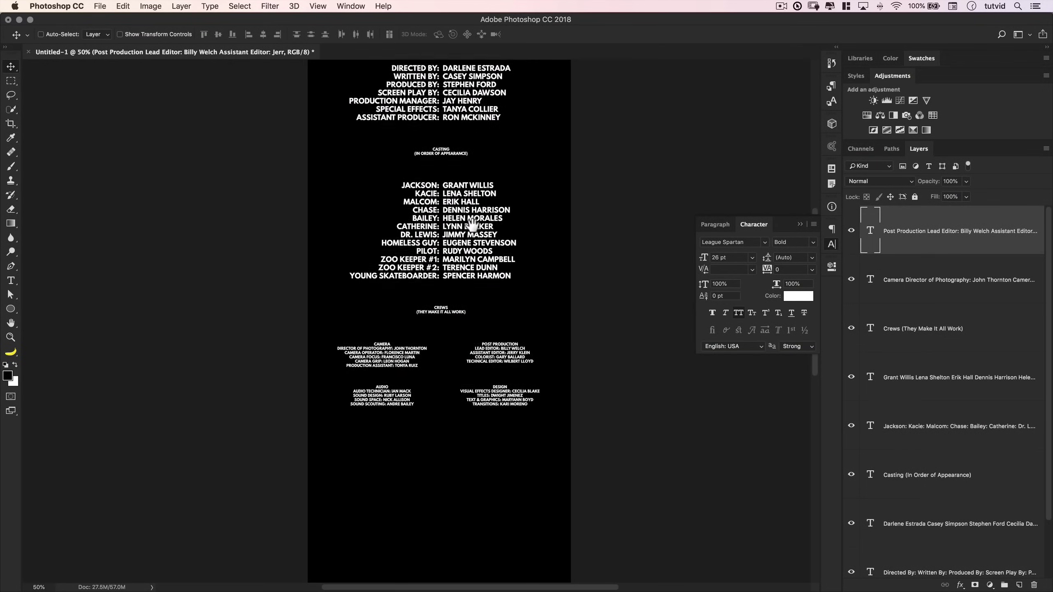
pyautogui.scroll(-5, 456, 232)
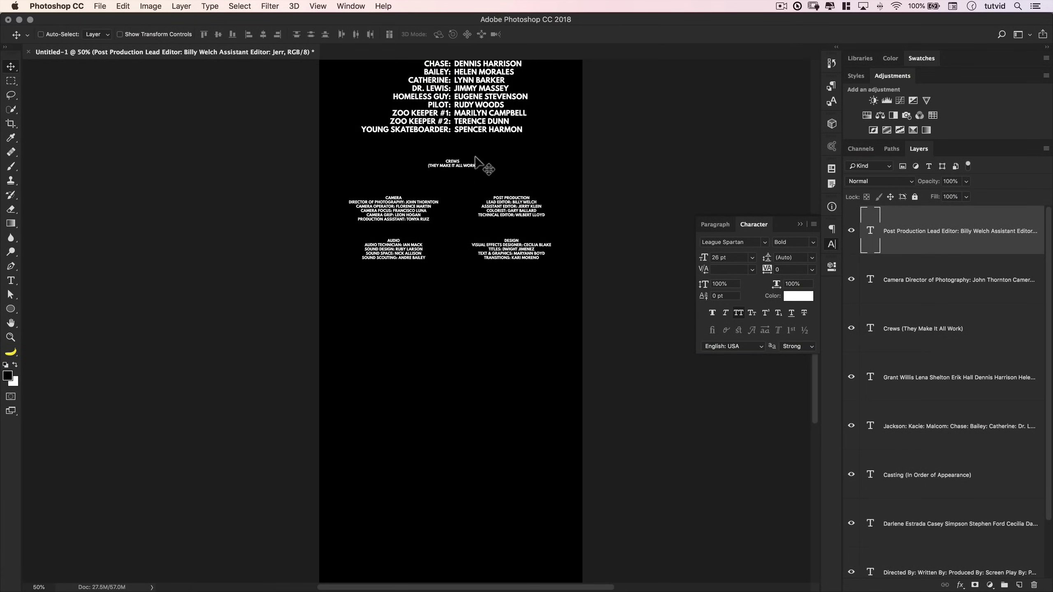
pyautogui.scroll(-2, 477, 170)
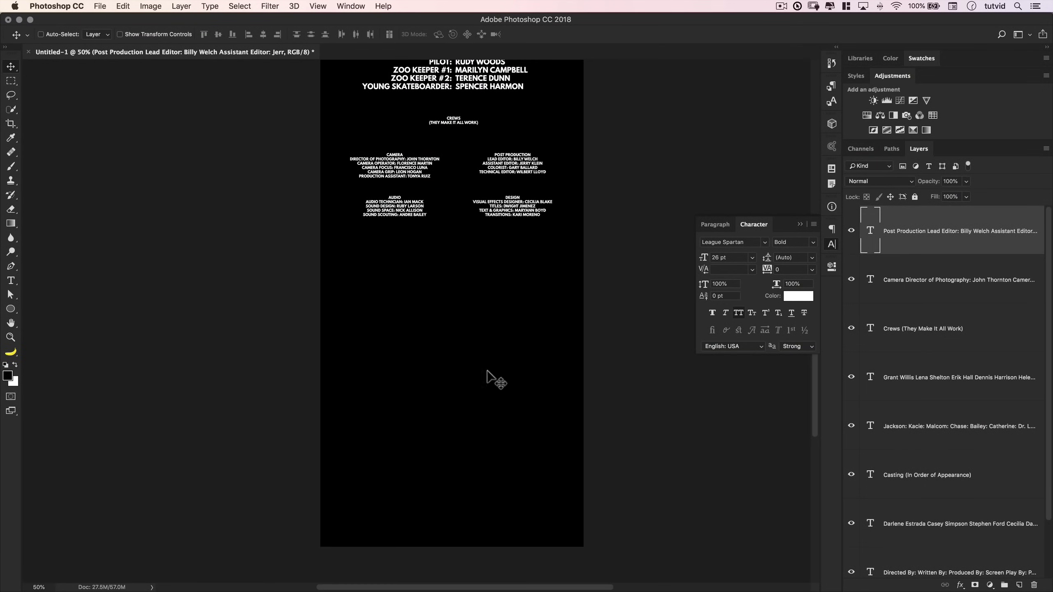
pyautogui.press('super+Tab')
pyautogui.click(129, 440)
pyautogui.press('Return')
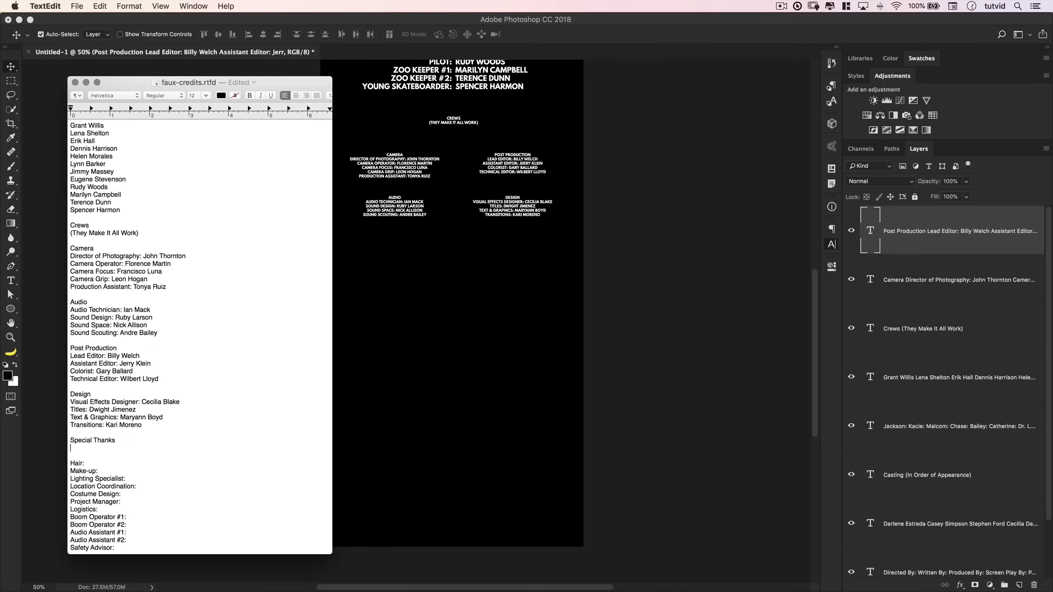
pyautogui.write('(Really Great People)')
pyautogui.press('super+Tab')
pyautogui.write('Special Thanks (Really Great People)')
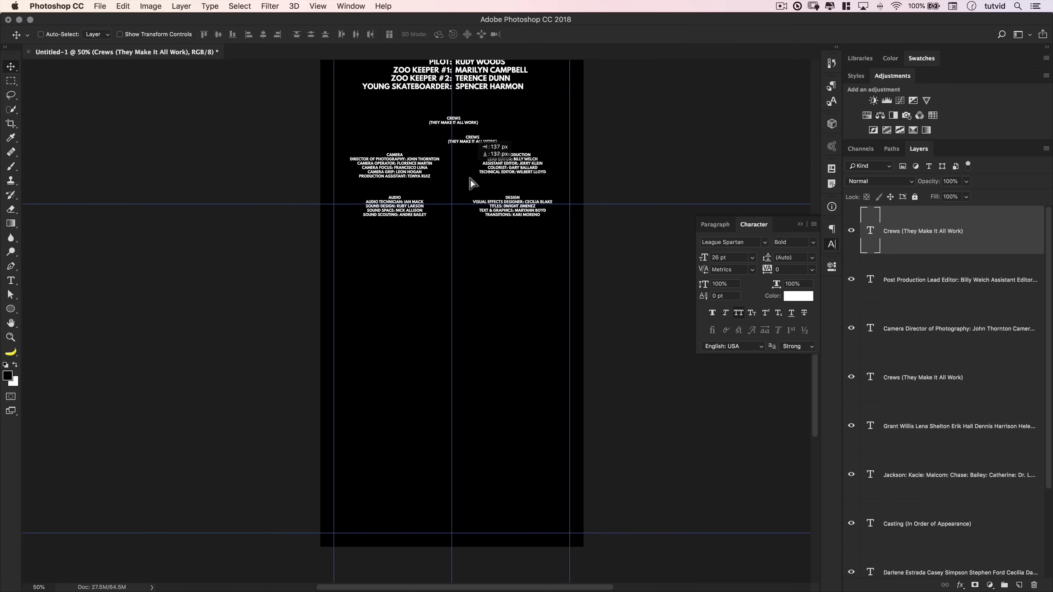
pyautogui.moveTo(471, 180); pyautogui.dragTo(505, 328)
# - Copy the thank-you lines, duplicate both cast list layers and move them under Special Thanks
pyautogui.press('super+Tab')
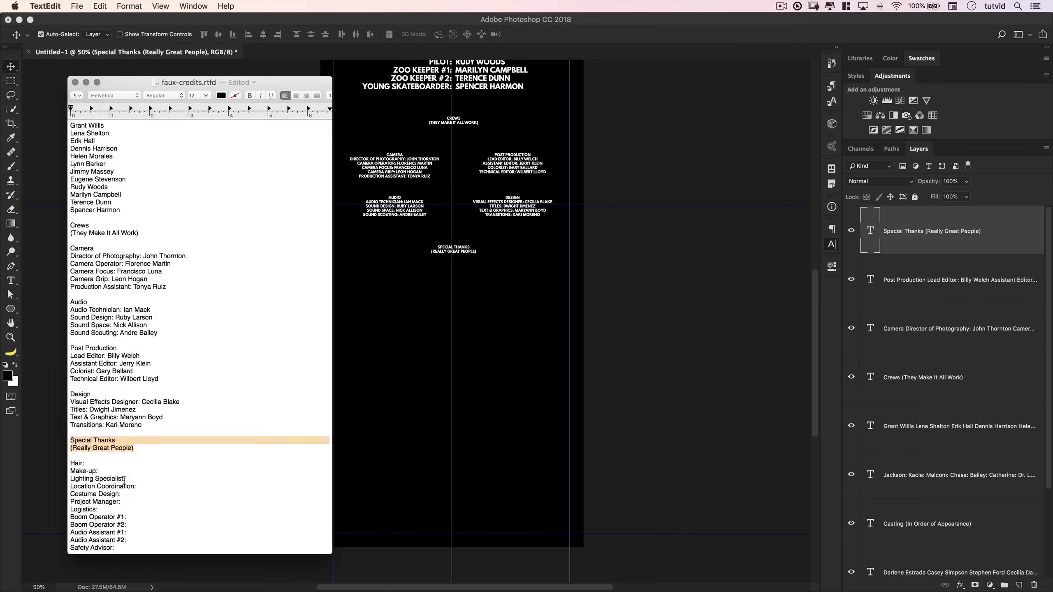
pyautogui.scroll(-5, 199, 332)
pyautogui.moveTo(72, 337); pyautogui.dragTo(207, 416)
pyautogui.press('super+Tab')
pyautogui.click(919, 481)
pyautogui.keyDown('shift'); pyautogui.click(953, 426); pyautogui.keyUp('shift')
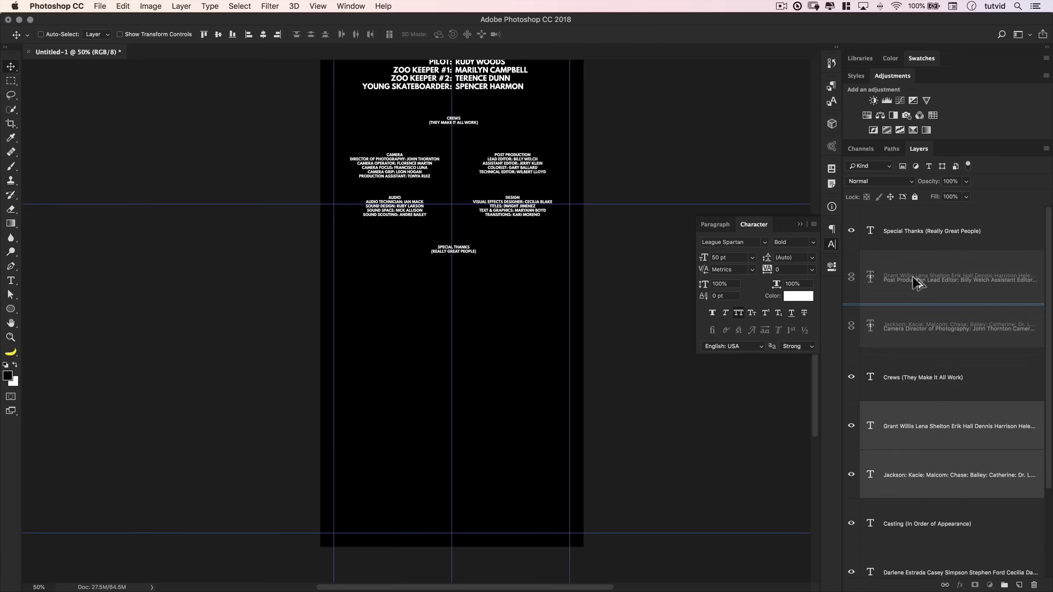
pyautogui.press('super+j')
pyautogui.moveTo(501, 165); pyautogui.dragTo(501, 395)
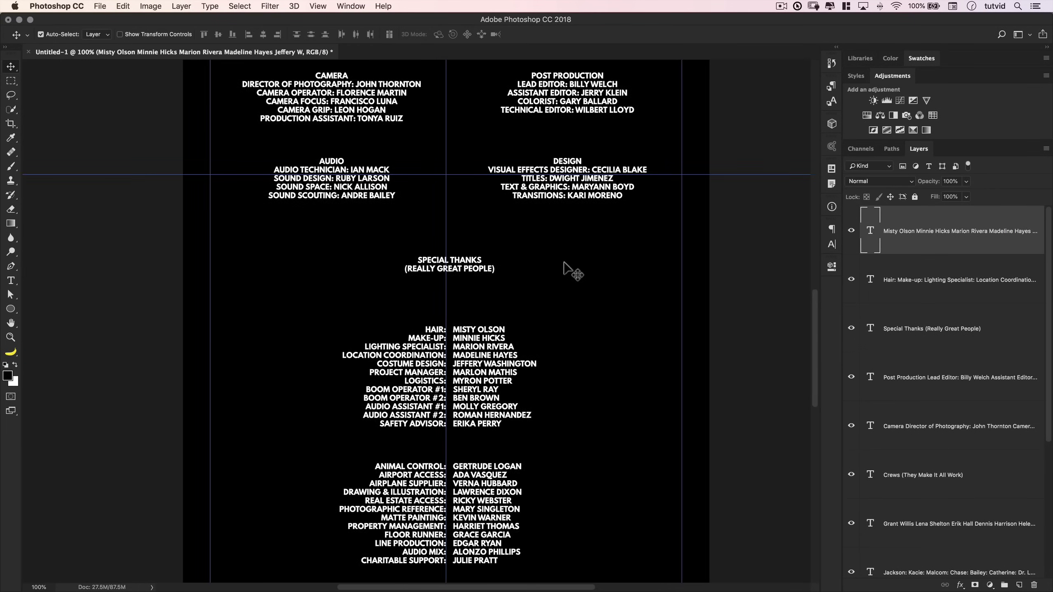
# - Zoom out and fit the whole 1920×5000 credits page in the window to review the layout
pyautogui.press('super+minus')
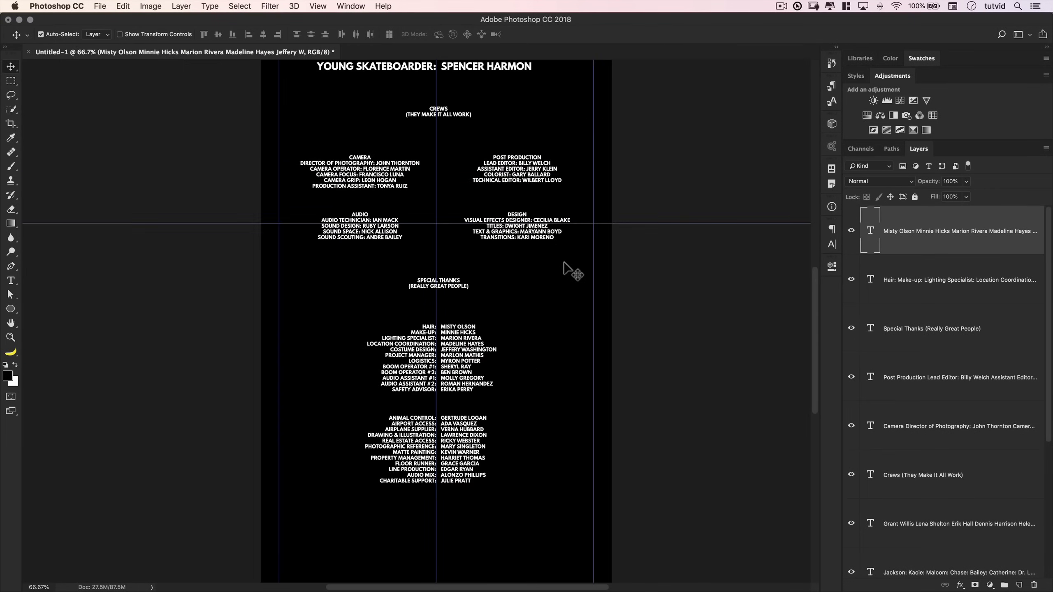
pyautogui.scroll(5, 564, 266)
pyautogui.moveTo(507, 265); pyautogui.dragTo(460, 349)
pyautogui.press('super+0')
pyautogui.press('super+minus')
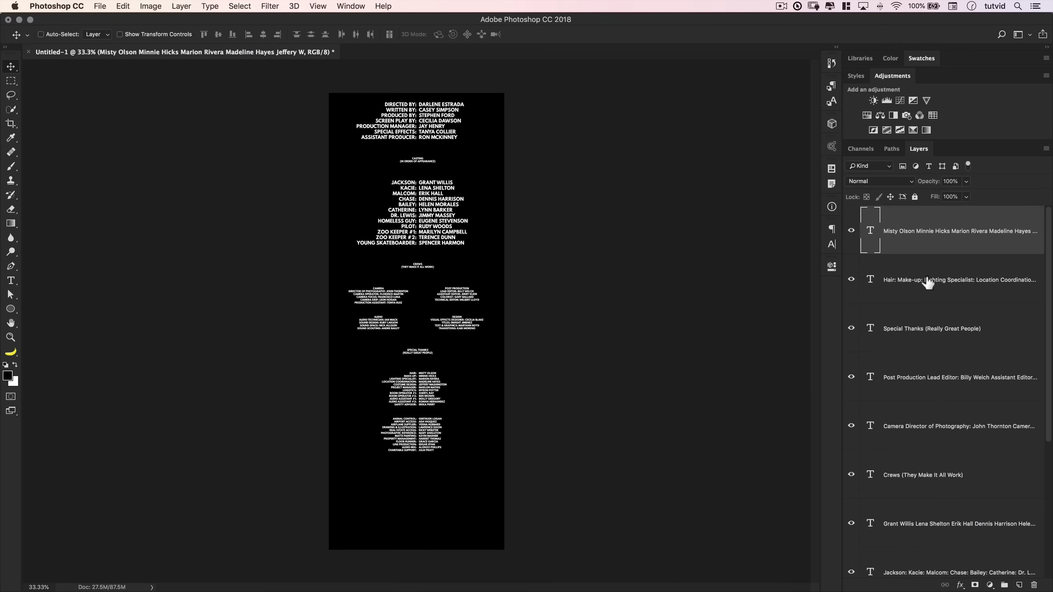
pyautogui.scroll(-5, 921, 334)
pyautogui.scroll(5, 921, 336)
pyautogui.click(100, 5)
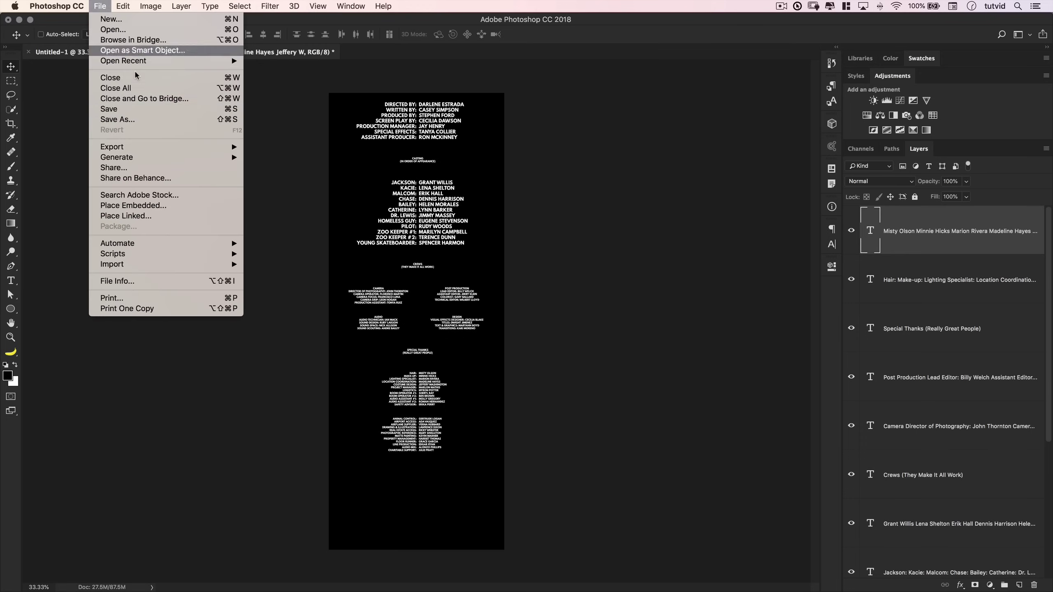
pyautogui.moveTo(131, 147)
pyautogui.click(280, 157)
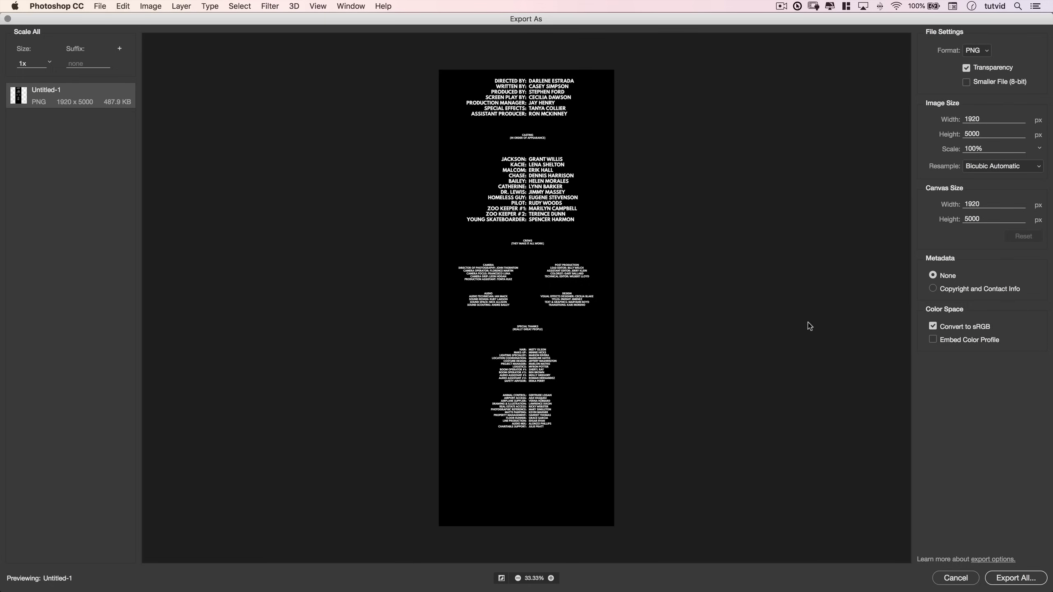
pyautogui.click(969, 57)
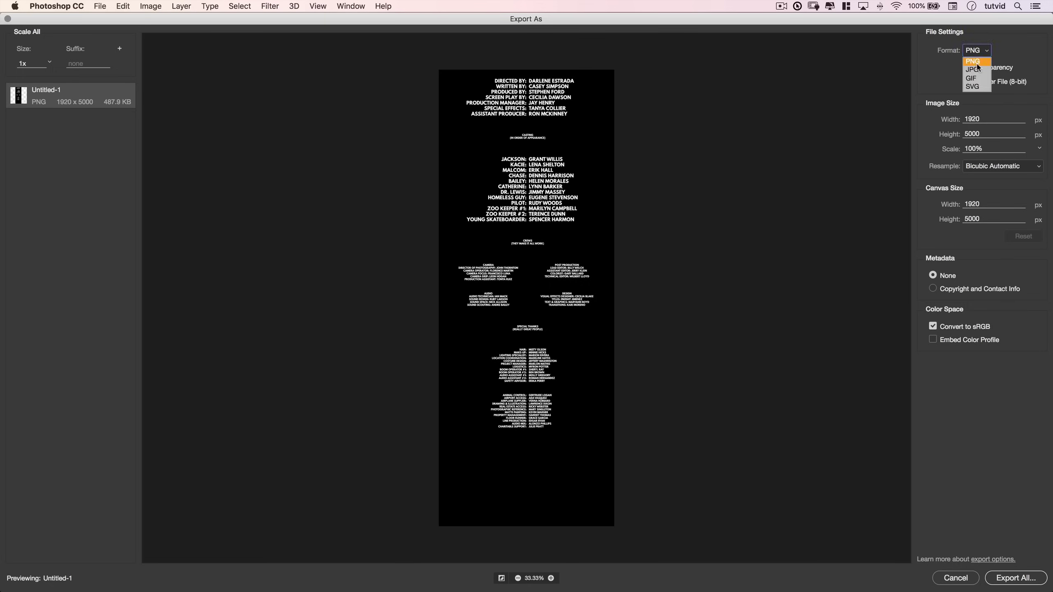
pyautogui.click(972, 62)
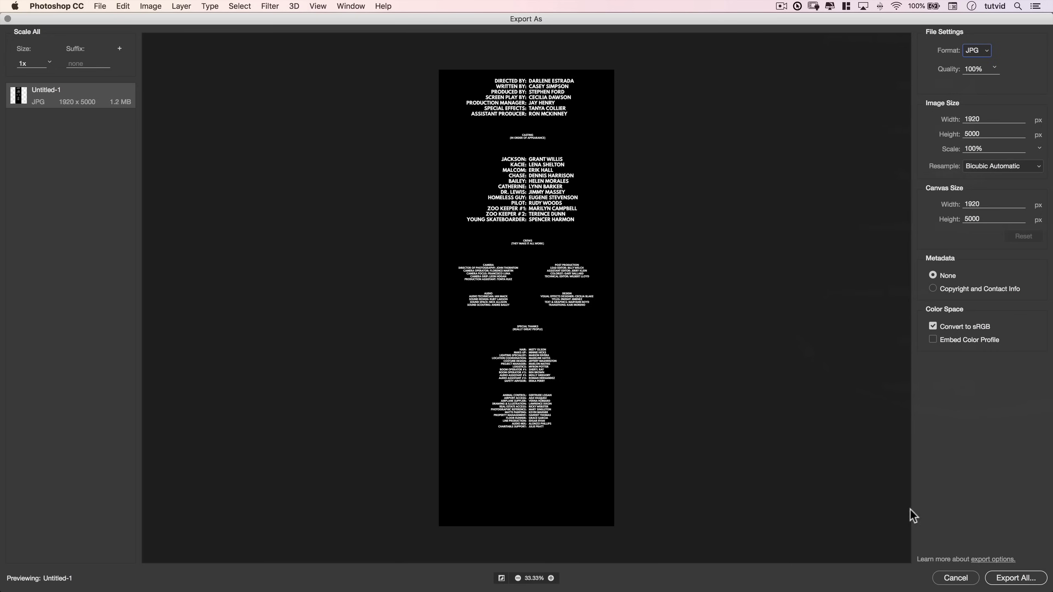
# - Hide the black Background layer so the white credits sit on transparency
pyautogui.click(956, 579)
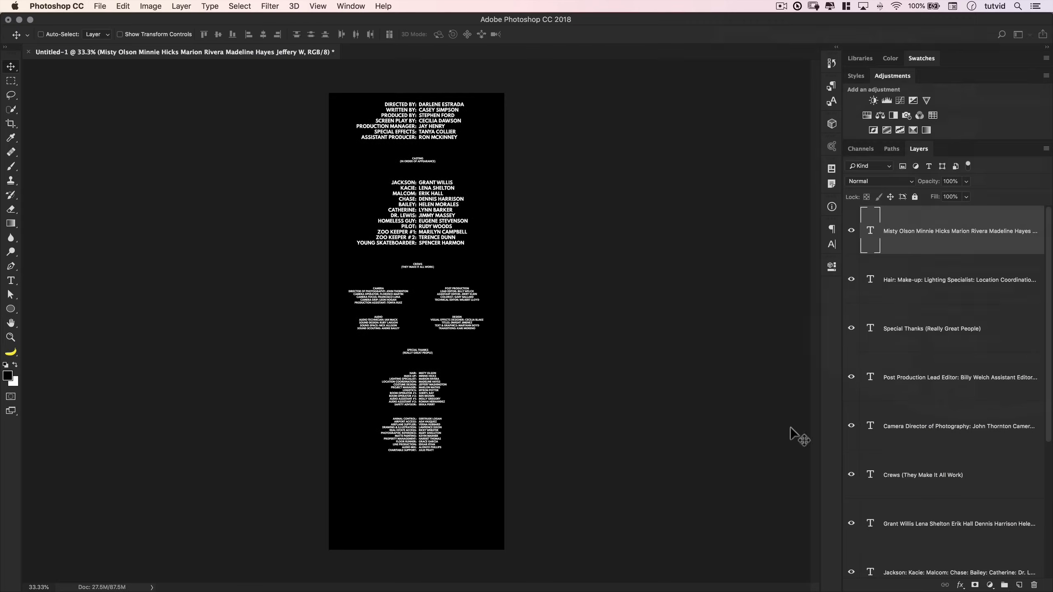
pyautogui.scroll(-5, 910, 303)
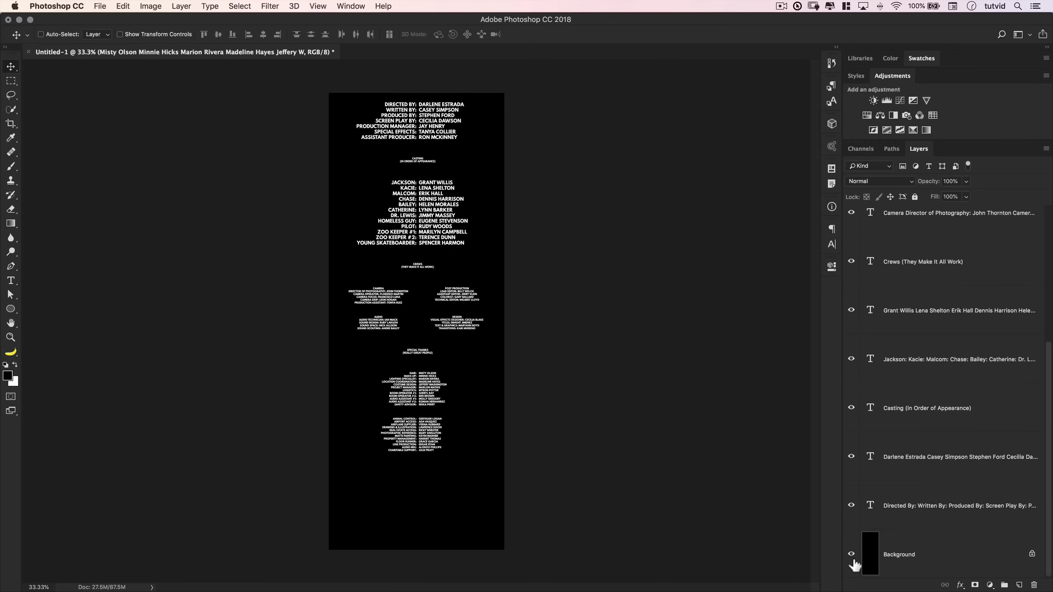
pyautogui.click(851, 554)
pyautogui.scroll(5, 970, 290)
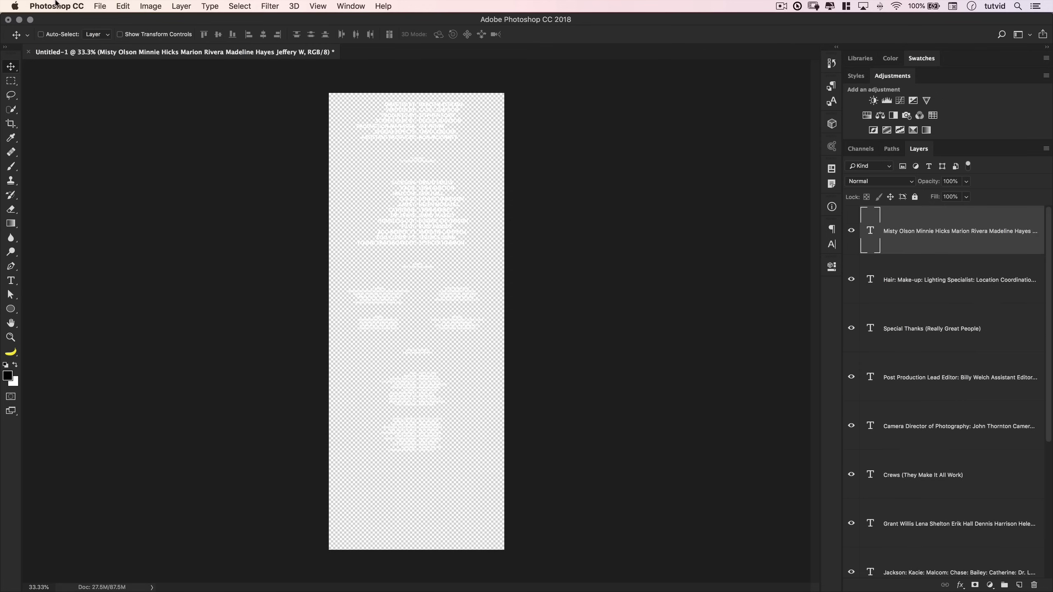
# - Check the PNG format with transparency in Export As, then cancel without exporting
pyautogui.click(94, 8)
pyautogui.moveTo(157, 147)
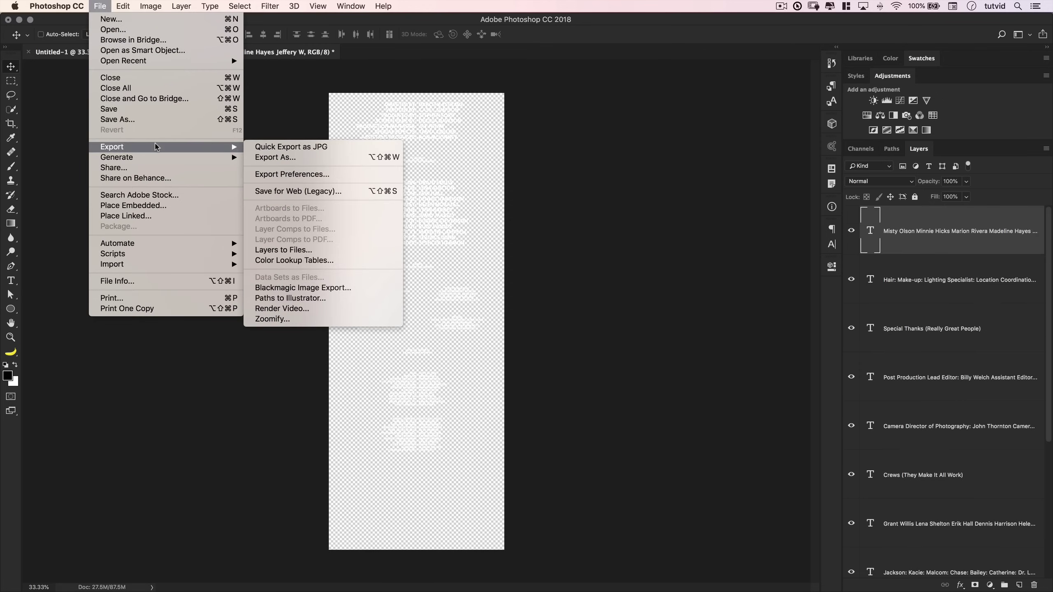
pyautogui.click(275, 157)
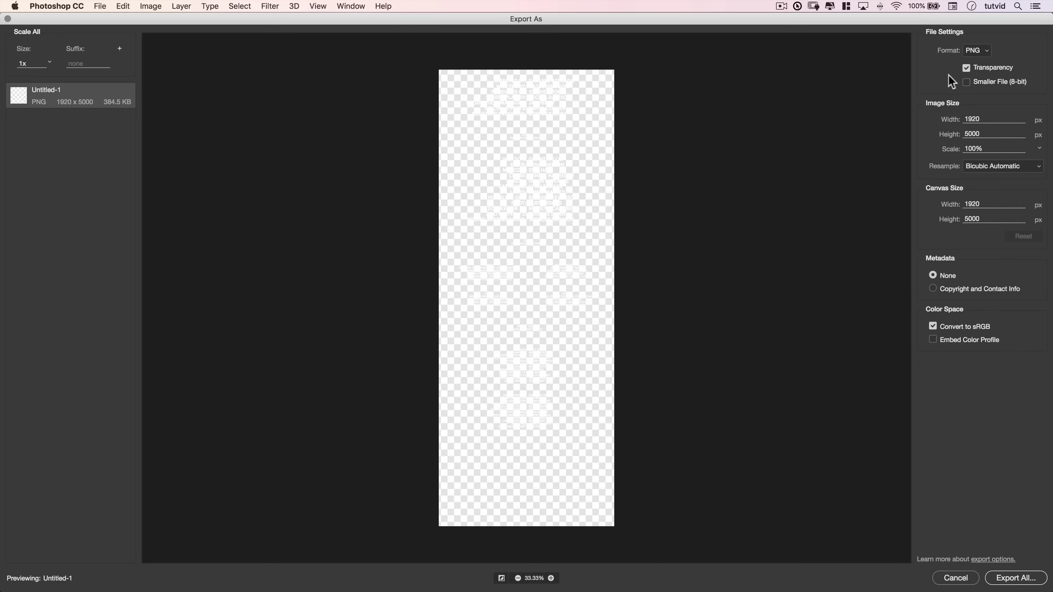
pyautogui.click(984, 51)
pyautogui.click(976, 62)
pyautogui.click(956, 578)
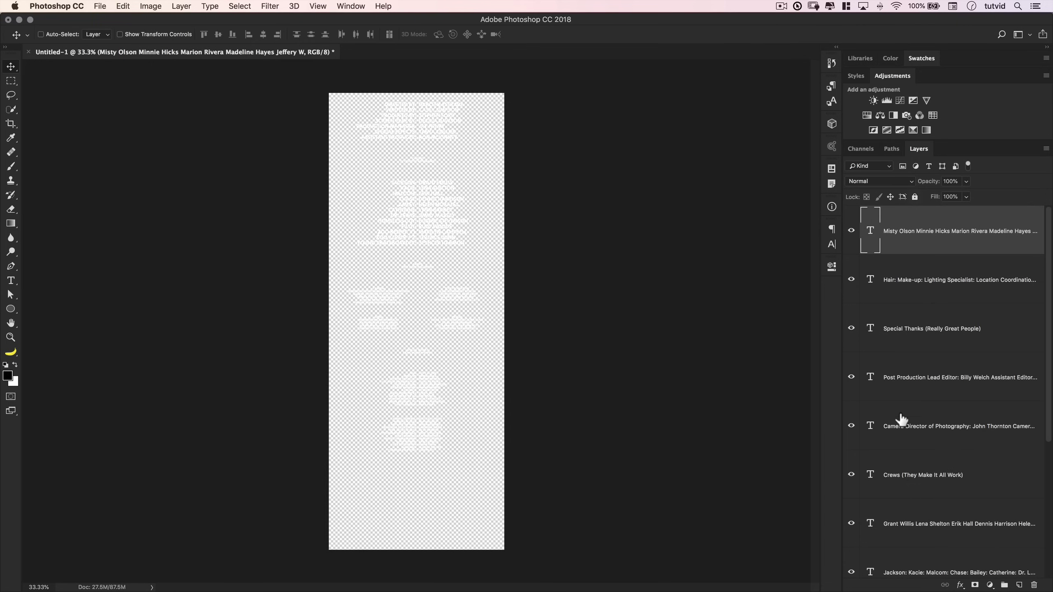
# - Make the Background layer visible again to restore the solid black page
pyautogui.scroll(-5, 901, 420)
pyautogui.click(851, 556)
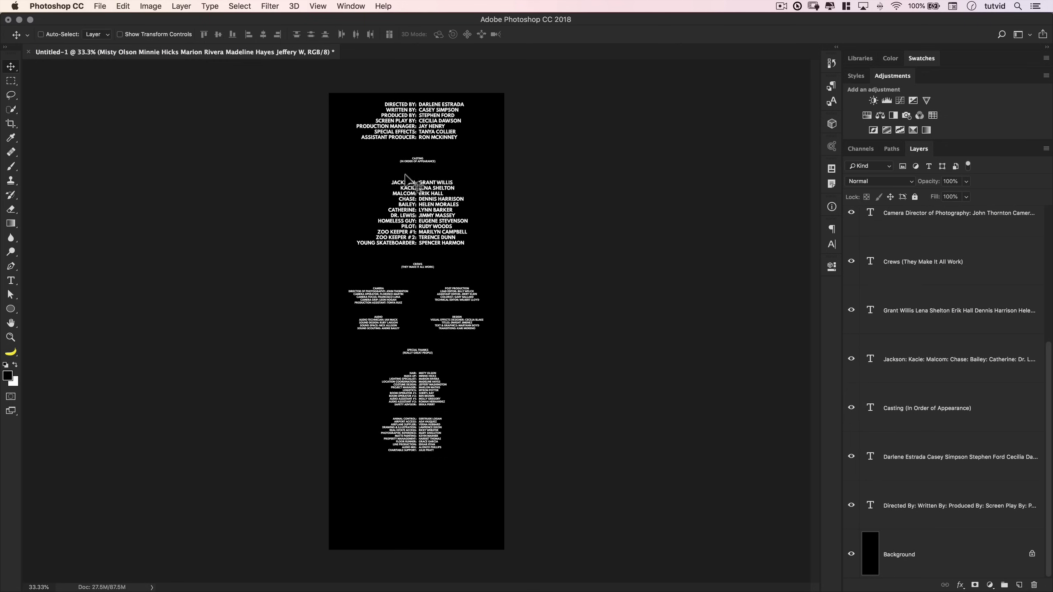